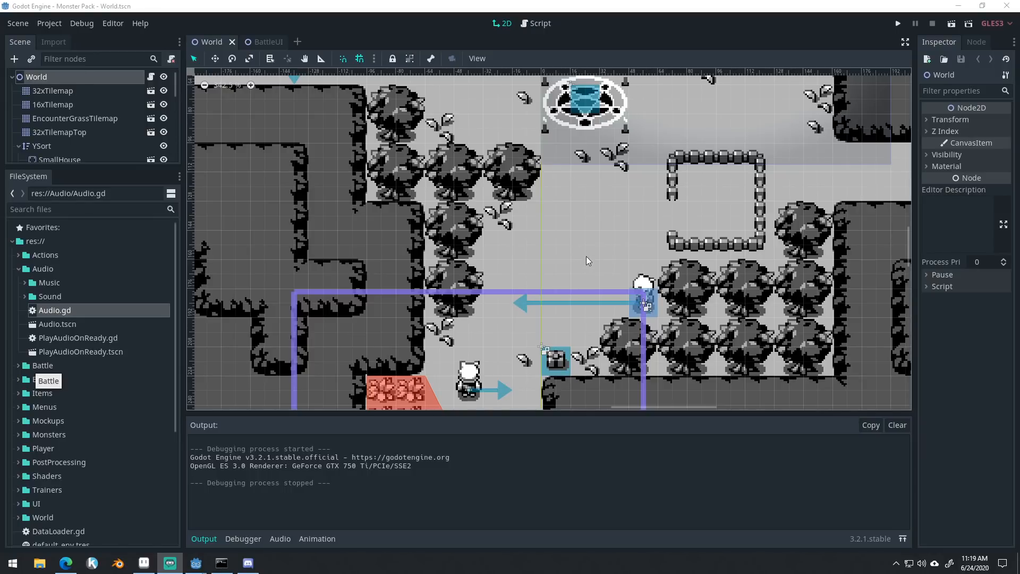
Run the Monster Pack project, enter a wild battle from the encounter grass, attack Diark with Scrape, and close the game.
drag(587, 257, 636, 166)
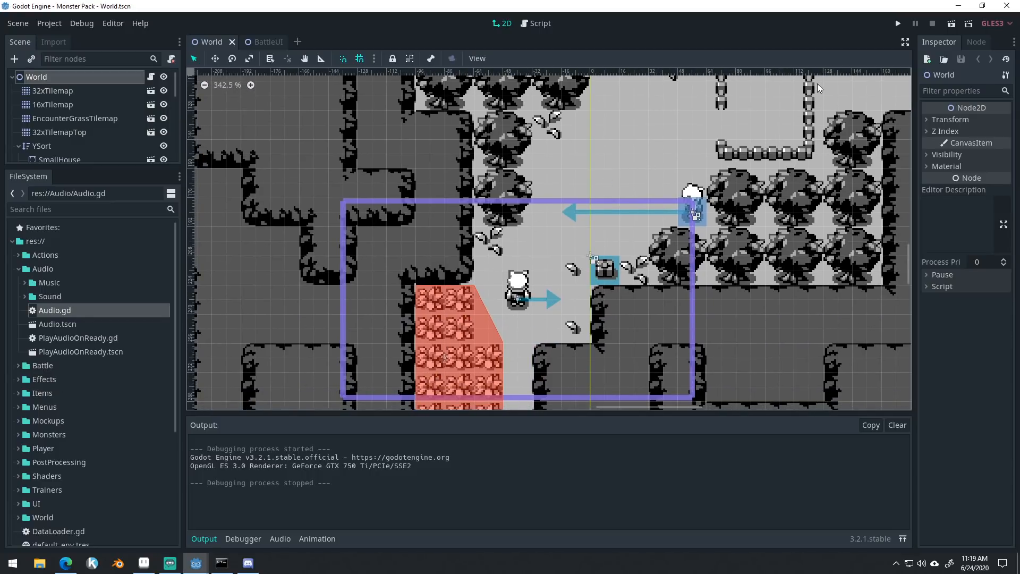
click(898, 24)
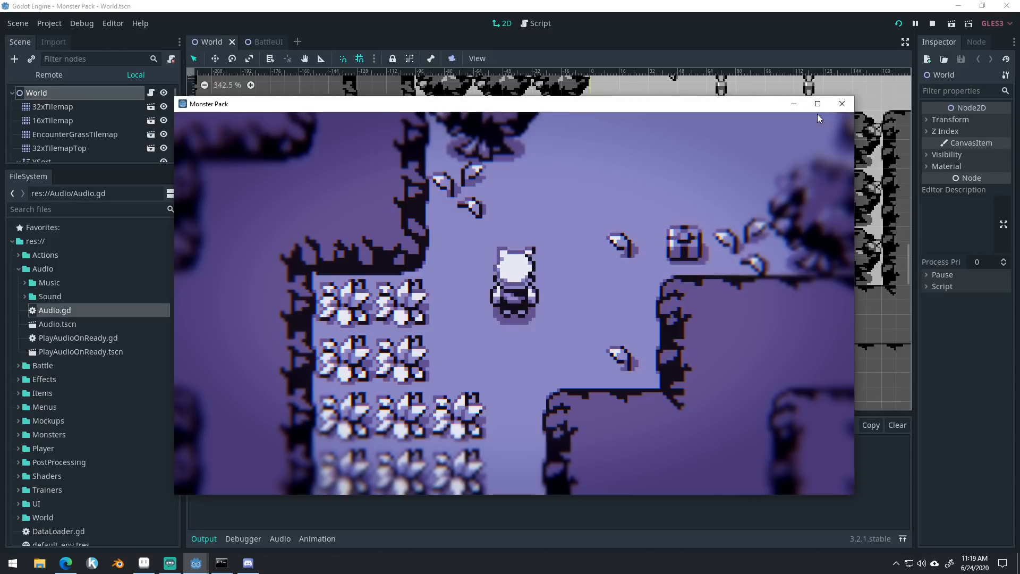
key(Left)
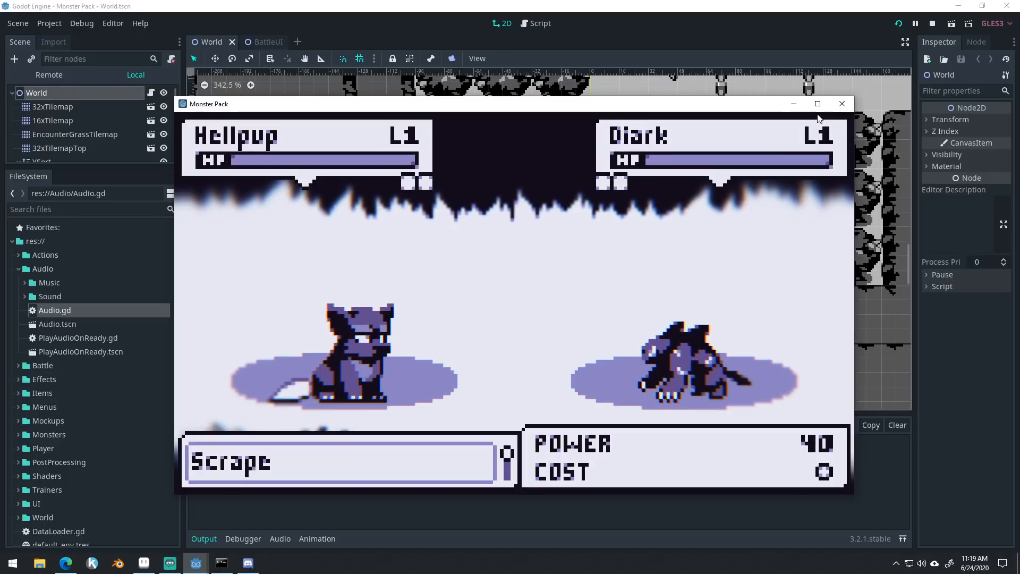
key(Return)
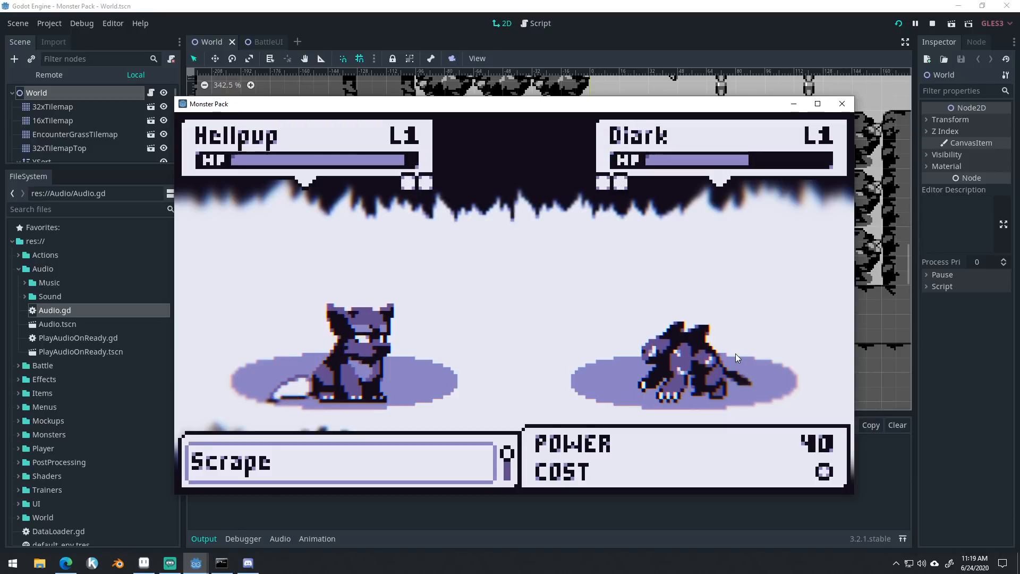
key(Return)
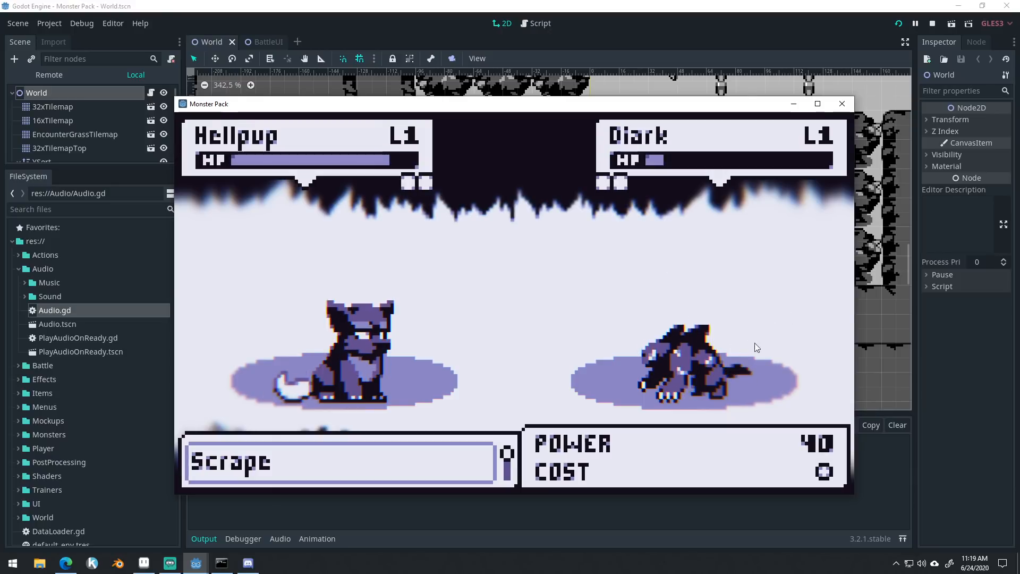
click(842, 104)
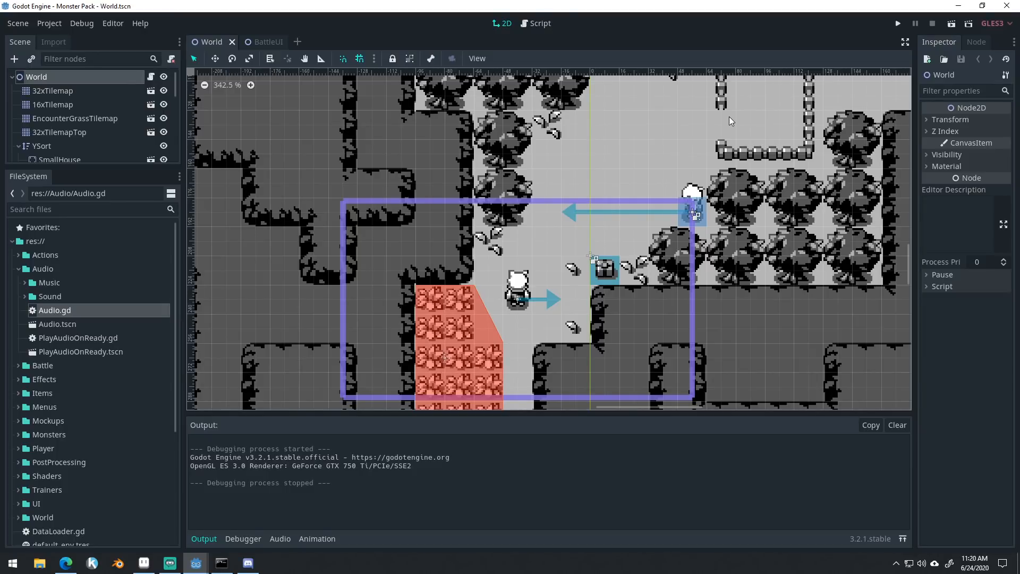
Switch to Aseprite and draw two jagged vertical lightning bolts side by side on the blank canvas in white with a 1 px pencil.
click(143, 563)
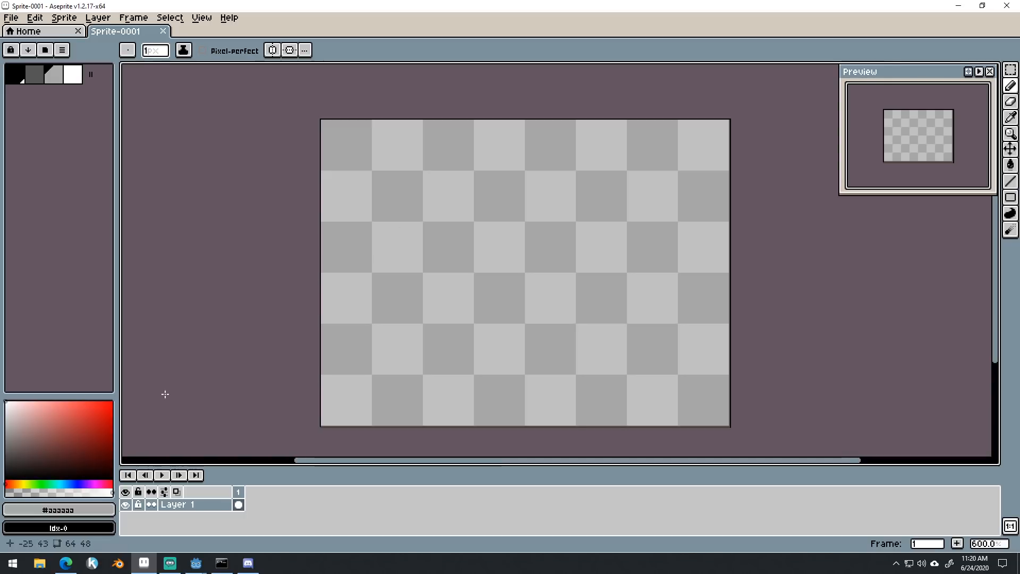
click(75, 76)
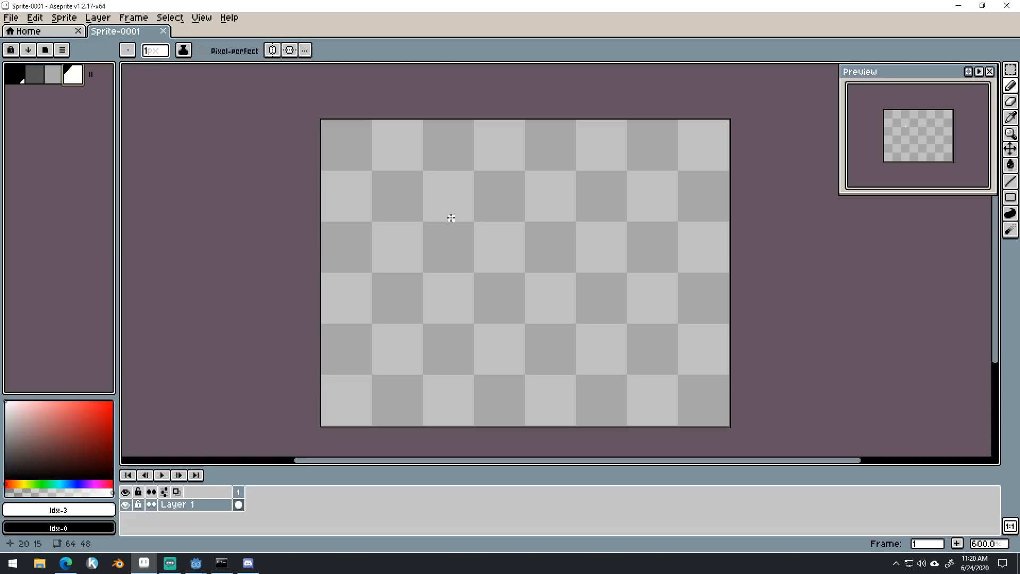
mouse_move(465, 194)
mouse_down()
mouse_move(436, 227)
mouse_move(454, 263)
mouse_move(465, 256)
mouse_move(435, 296)
mouse_move(469, 329)
mouse_move(459, 354)
mouse_move(465, 385)
mouse_up()
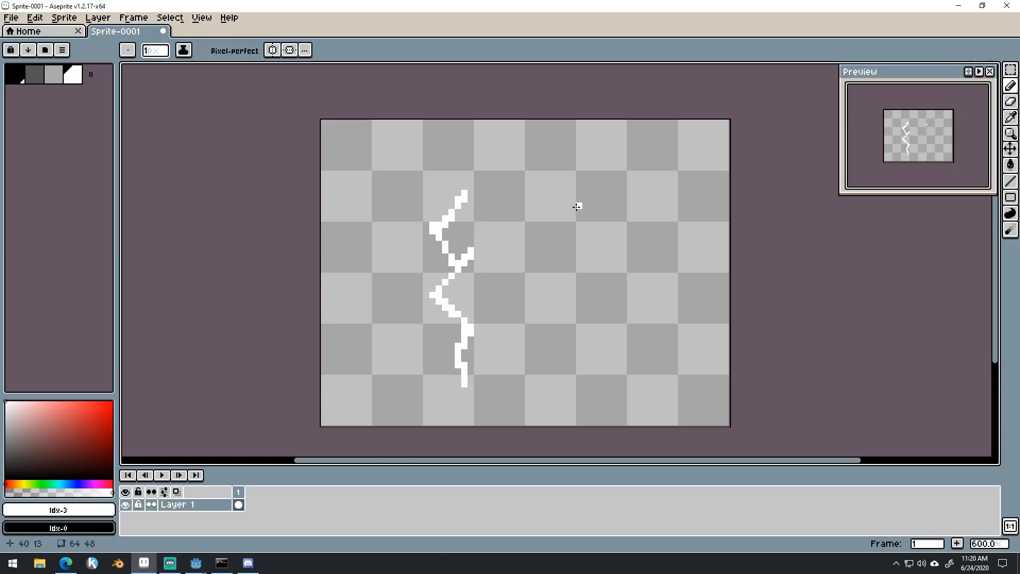
mouse_move(566, 192)
mouse_down()
mouse_move(601, 233)
mouse_move(576, 264)
mouse_move(605, 271)
mouse_move(548, 315)
mouse_move(608, 336)
mouse_move(580, 372)
mouse_up()
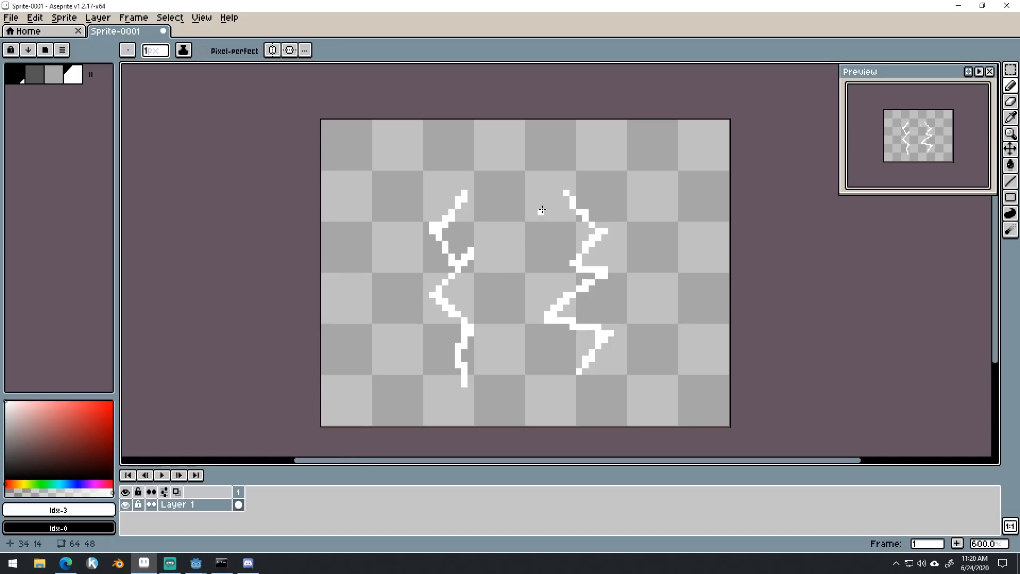
Thicken the left bolt along its length and the upper half of the right bolt with 1 px white strokes.
mouse_move(461, 194)
mouse_down()
mouse_move(435, 232)
mouse_move(459, 198)
mouse_move(443, 247)
mouse_move(445, 236)
mouse_move(463, 258)
mouse_move(448, 239)
mouse_move(456, 264)
mouse_move(452, 230)
mouse_move(478, 278)
mouse_move(451, 284)
mouse_move(459, 265)
mouse_move(440, 293)
mouse_move(461, 267)
mouse_move(447, 295)
mouse_move(455, 324)
mouse_move(448, 310)
mouse_move(469, 326)
mouse_move(454, 303)
mouse_move(475, 327)
mouse_move(456, 349)
mouse_move(454, 339)
mouse_move(451, 359)
mouse_move(470, 387)
mouse_move(453, 348)
mouse_up()
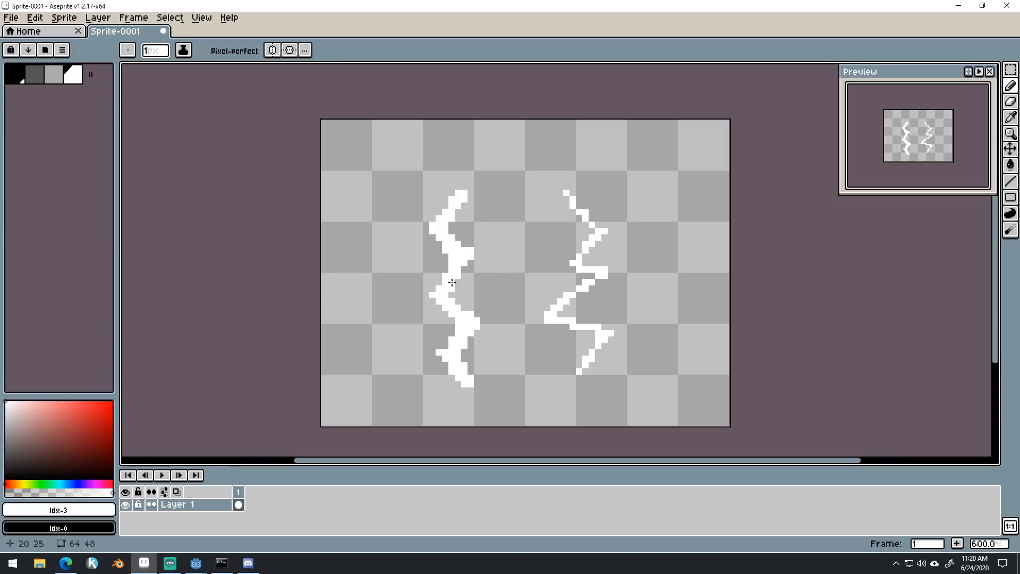
mouse_move(467, 273)
mouse_down()
mouse_move(475, 267)
mouse_move(456, 297)
mouse_up()
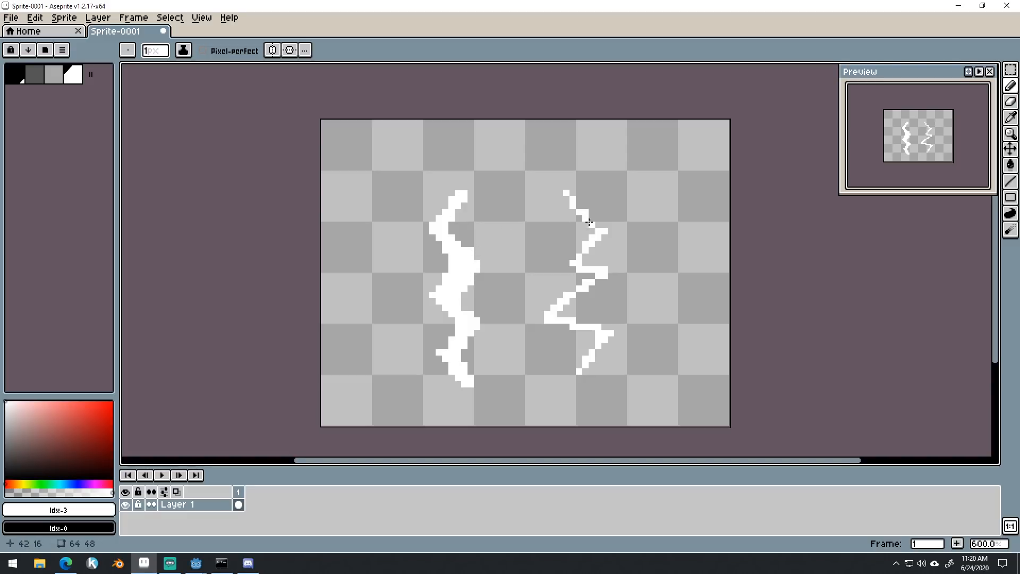
mouse_move(589, 222)
mouse_down()
mouse_move(579, 205)
mouse_move(589, 243)
mouse_move(589, 234)
mouse_up()
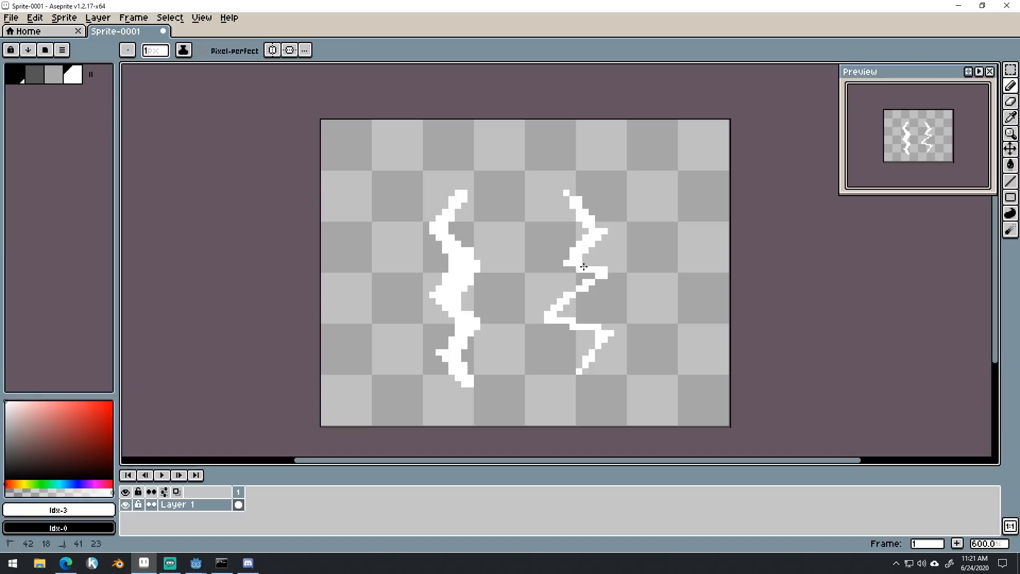
mouse_move(611, 269)
mouse_down()
mouse_move(592, 262)
mouse_move(613, 270)
mouse_move(580, 287)
mouse_up()
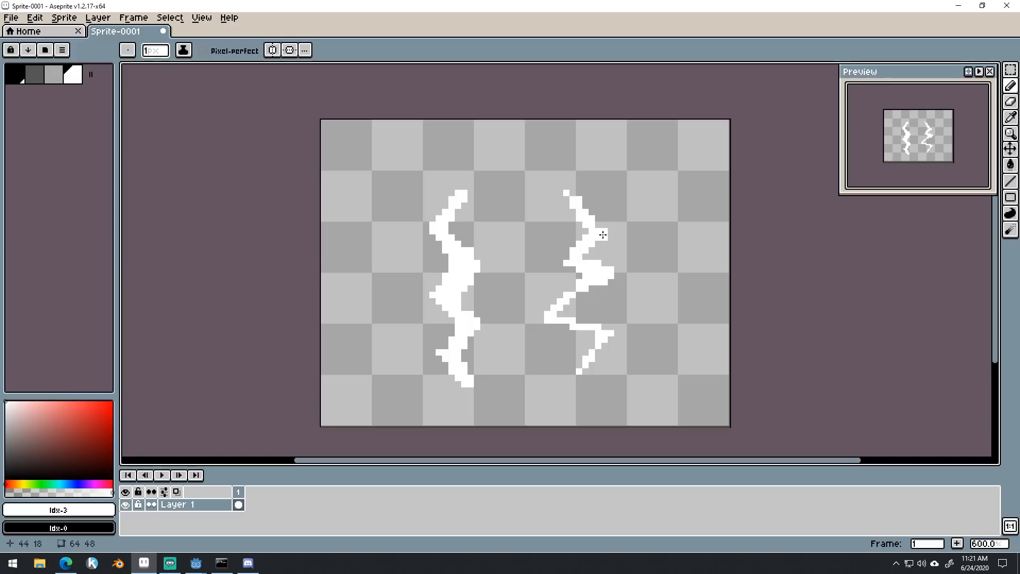
Increase the brush size to 2 px and thicken the right bolt's middle diagonal and lower bend in white.
alt+scroll(660, 224, up, 1)
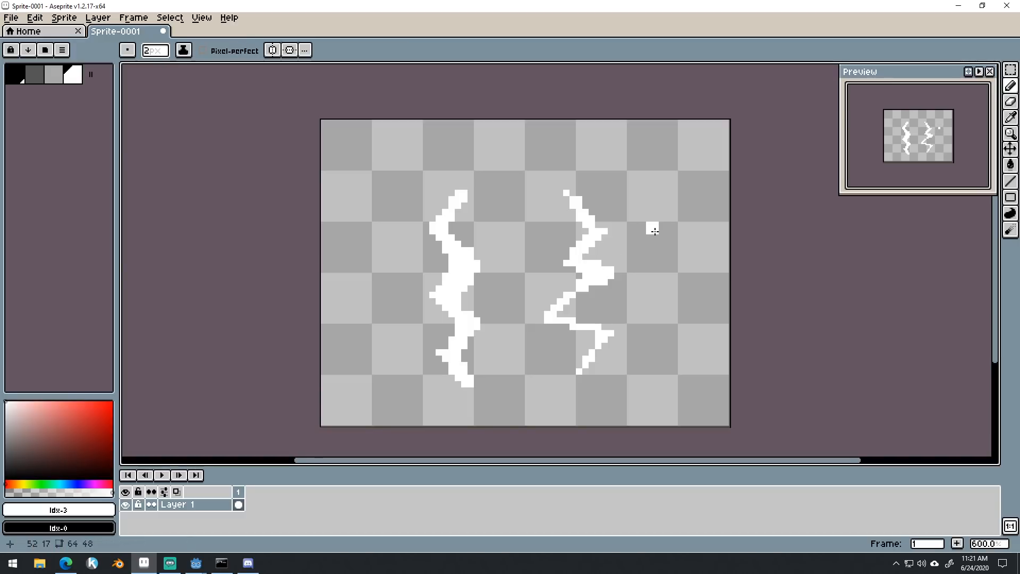
mouse_move(597, 288)
mouse_down()
mouse_move(559, 314)
mouse_move(591, 291)
mouse_up()
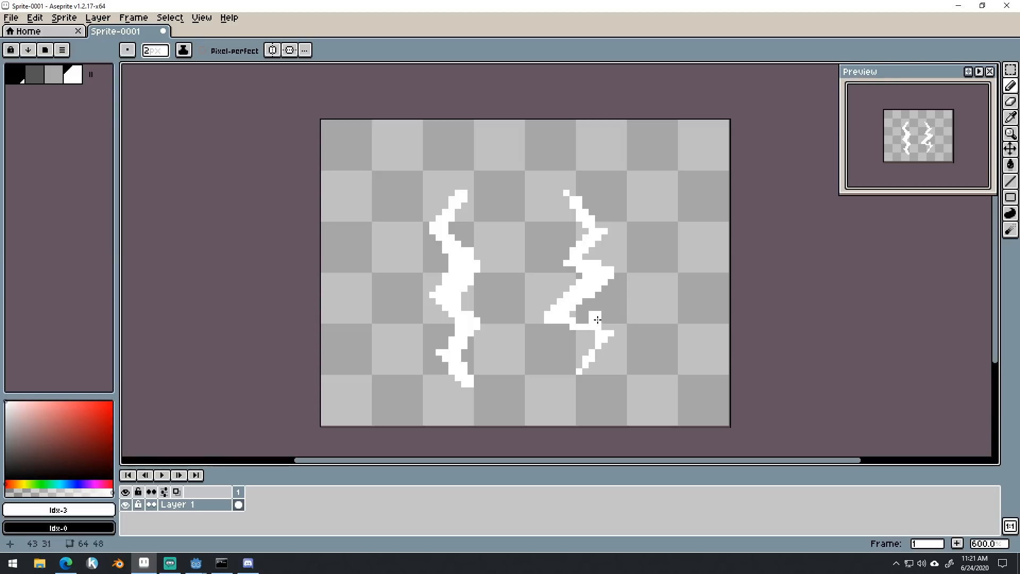
click(605, 336)
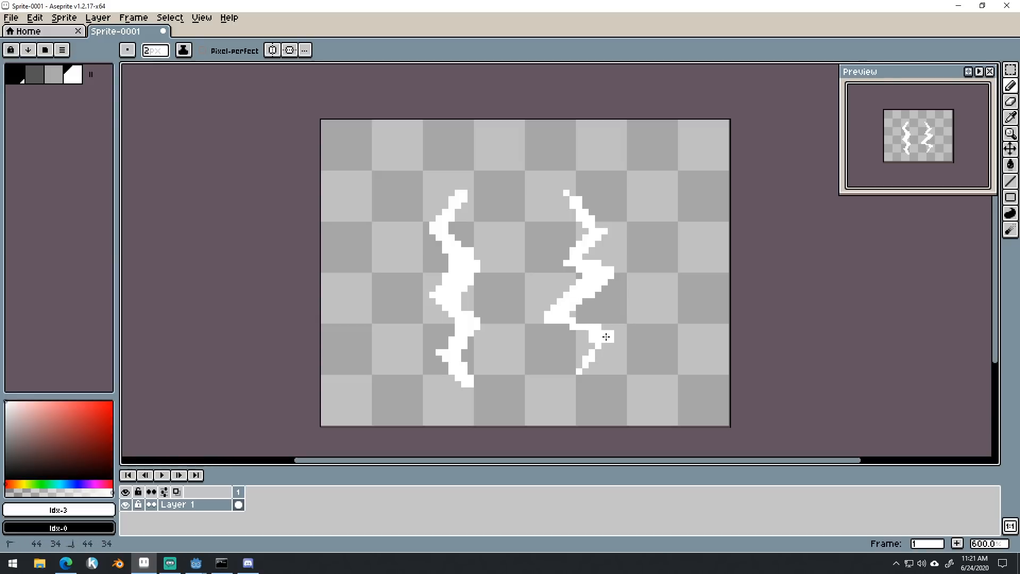
drag(607, 336, 615, 340)
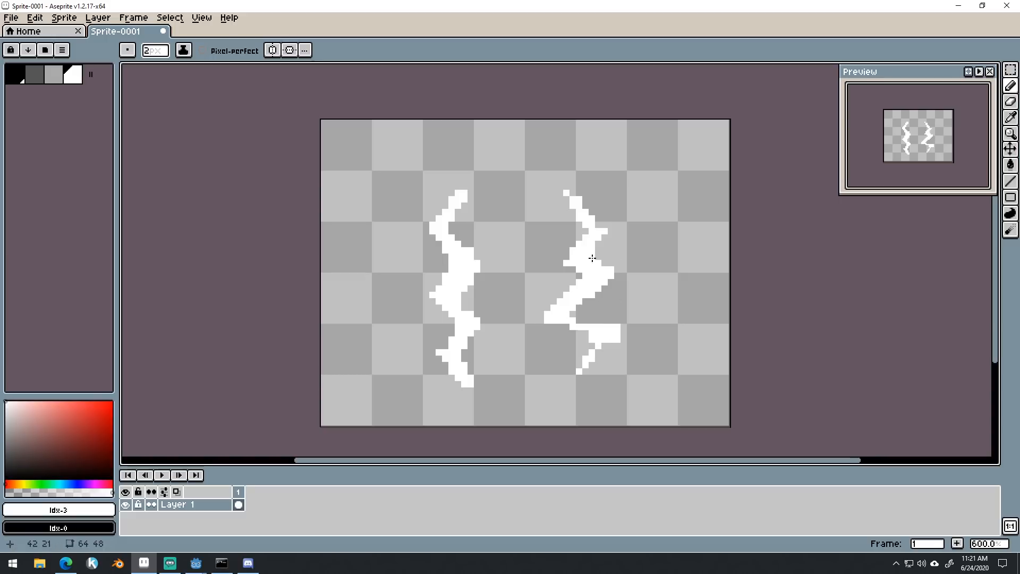
Sharpen the left bolt's middle bends by extending the points in white and trimming the edges with the transparent colour.
drag(474, 269, 485, 269)
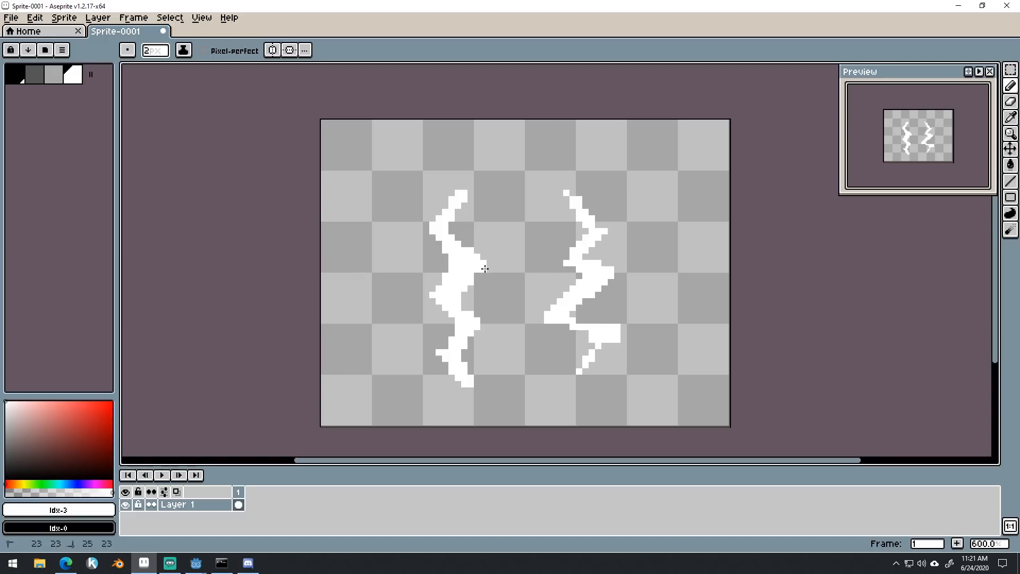
alt+click(515, 238)
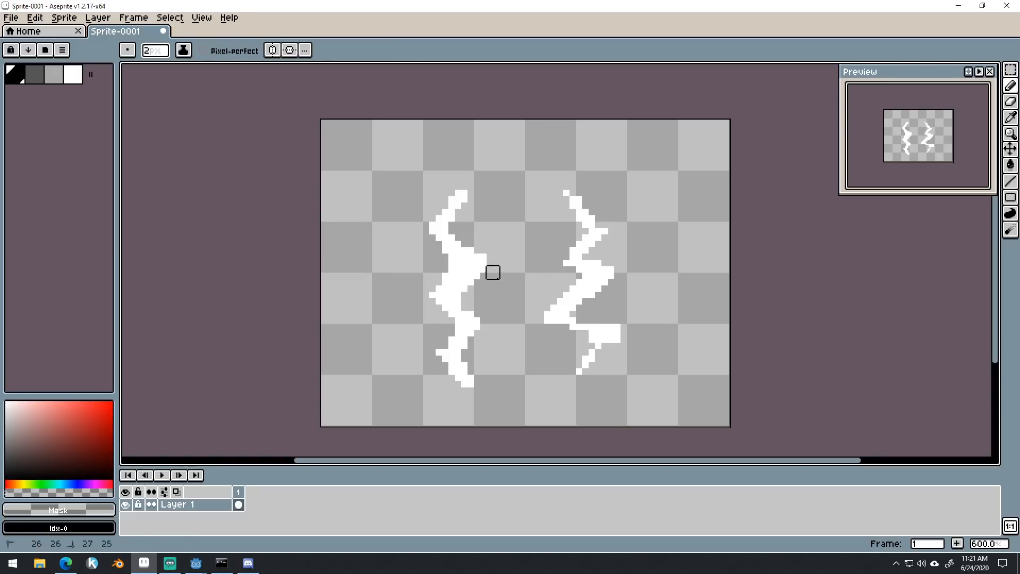
mouse_move(442, 279)
mouse_down()
mouse_move(436, 304)
mouse_move(457, 292)
mouse_move(437, 305)
mouse_move(459, 316)
mouse_up()
alt+click(464, 287)
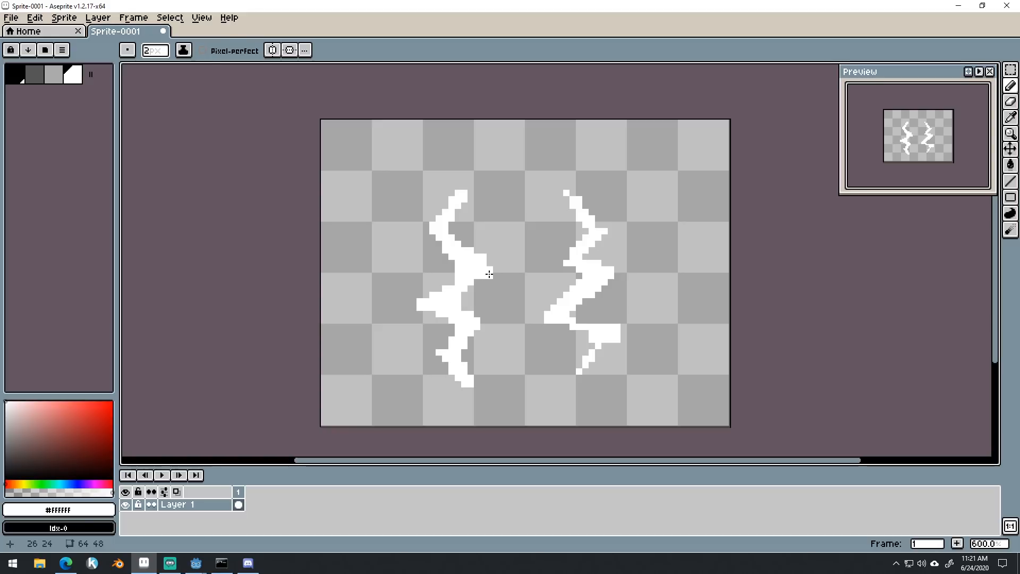
Reduce the brush to 1 px and draw thin white branches off both sides of the left bolt.
key(alt)
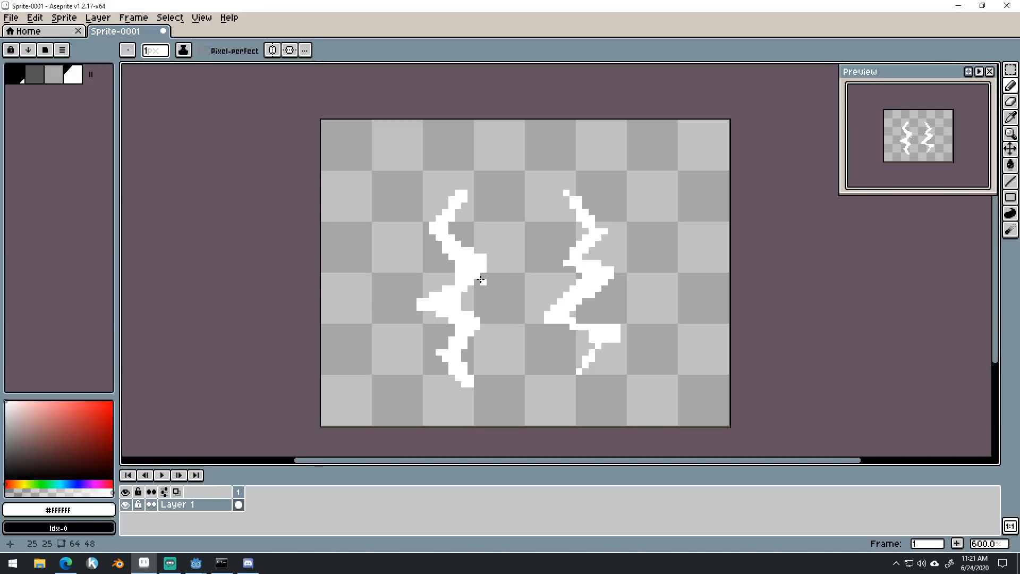
drag(481, 280, 489, 297)
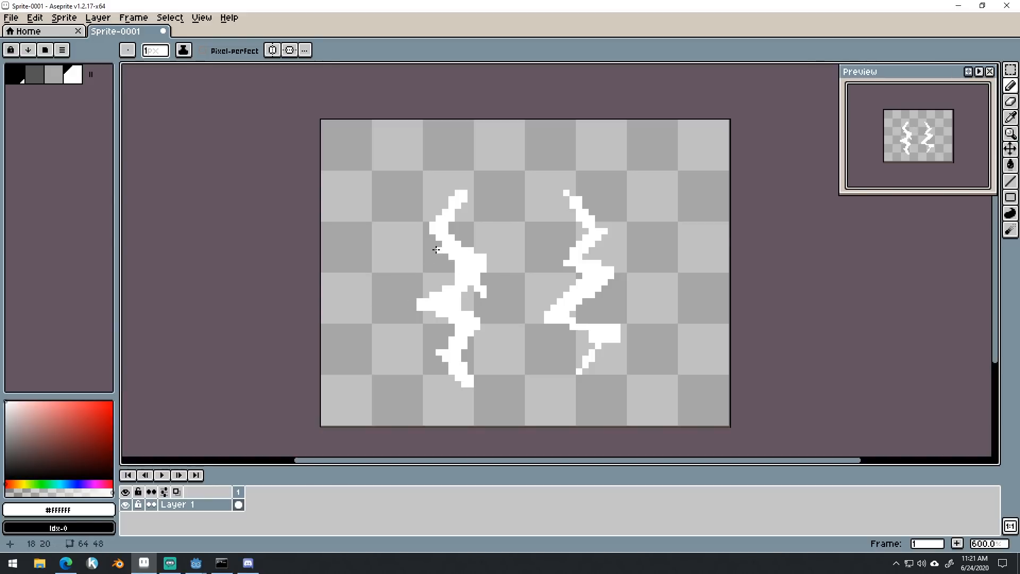
mouse_move(441, 244)
mouse_down()
mouse_move(434, 258)
mouse_move(380, 243)
mouse_up()
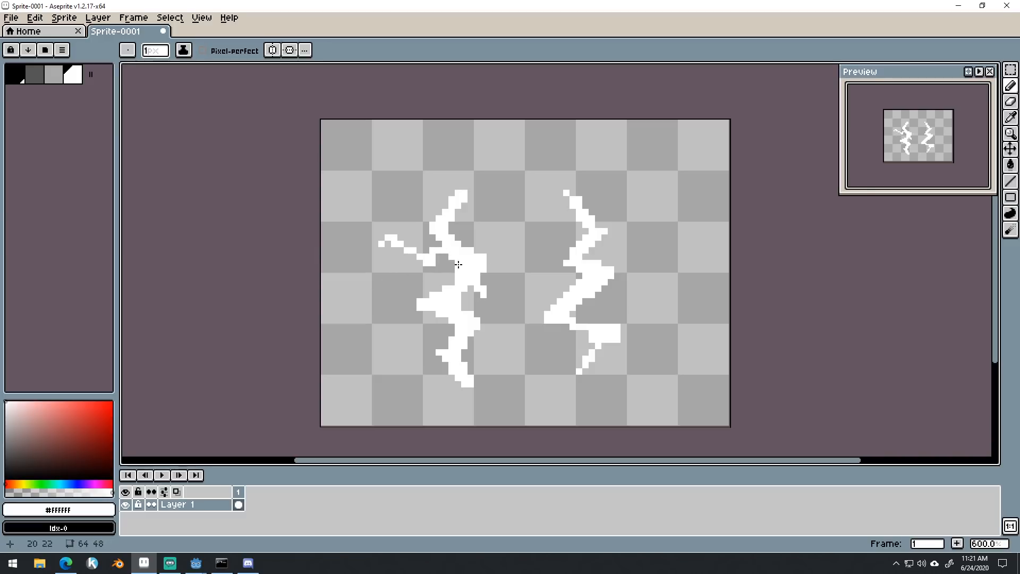
drag(475, 337, 510, 365)
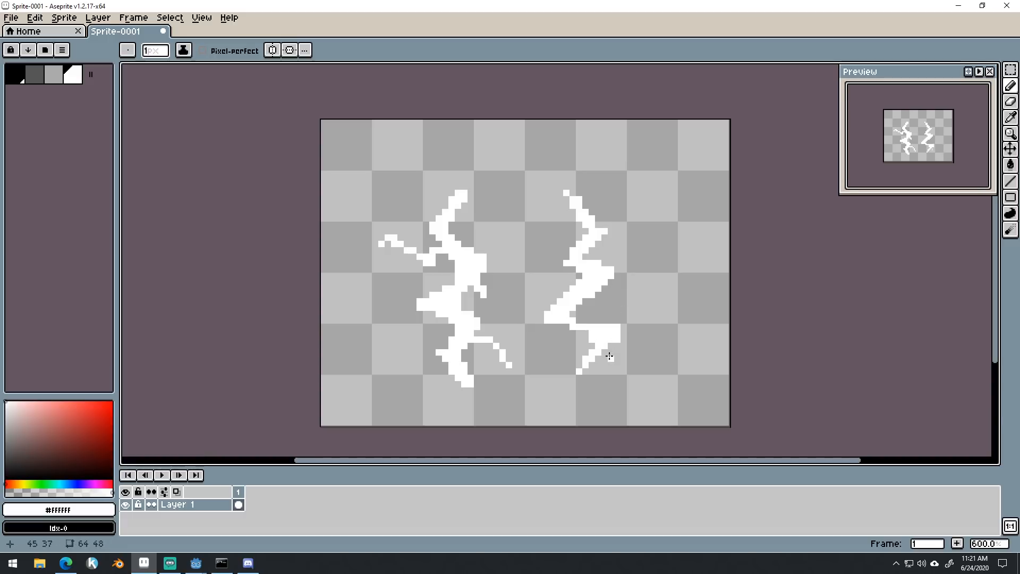
Draw short white branches off the right bolt's upper, middle and lower bends, undoing the misplaced stroke beside its upper half.
drag(606, 350, 620, 360)
drag(622, 249, 640, 248)
key(ctrl+z)
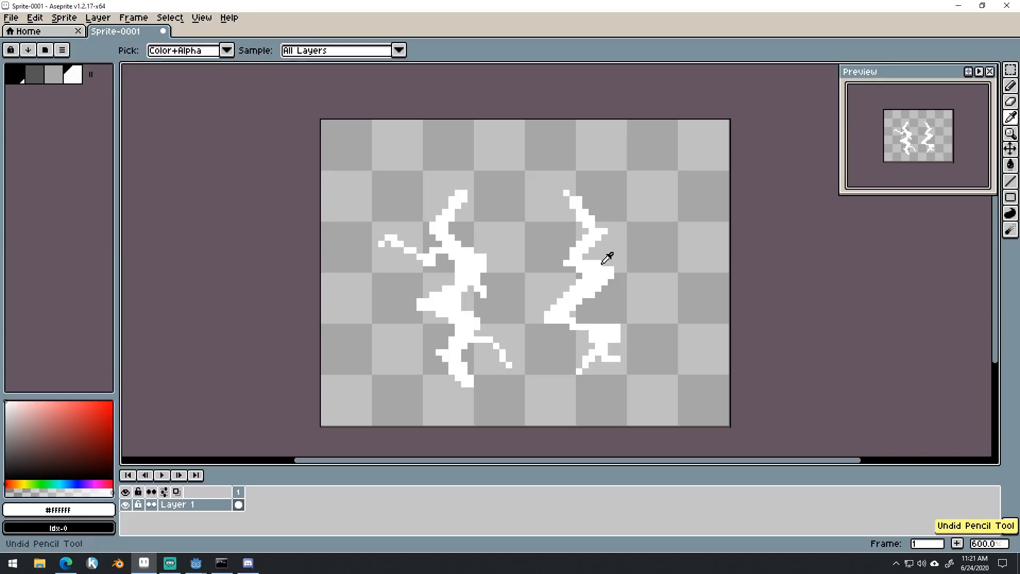
mouse_move(601, 302)
mouse_down()
mouse_move(634, 301)
mouse_move(609, 315)
mouse_up()
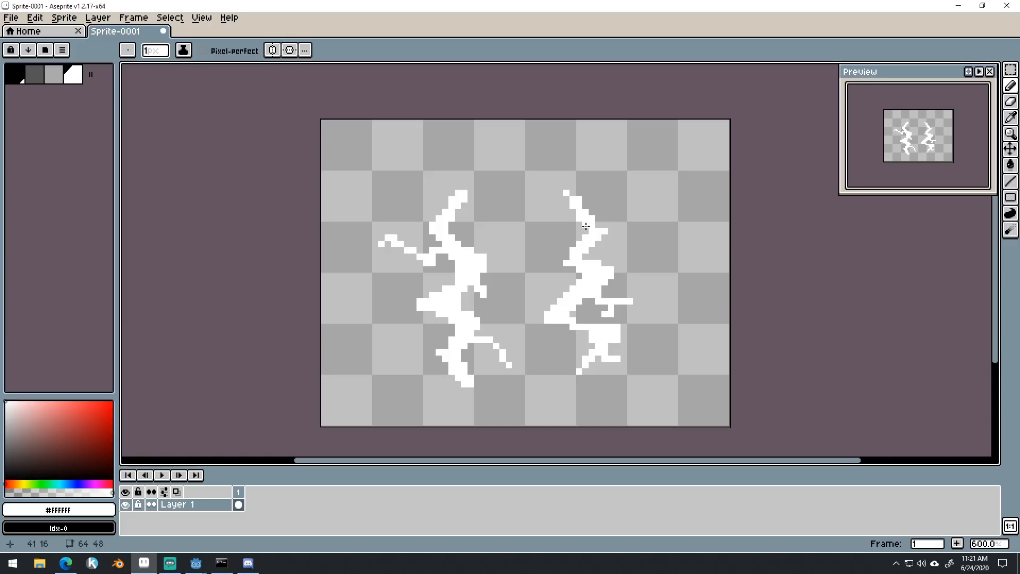
drag(576, 224, 561, 235)
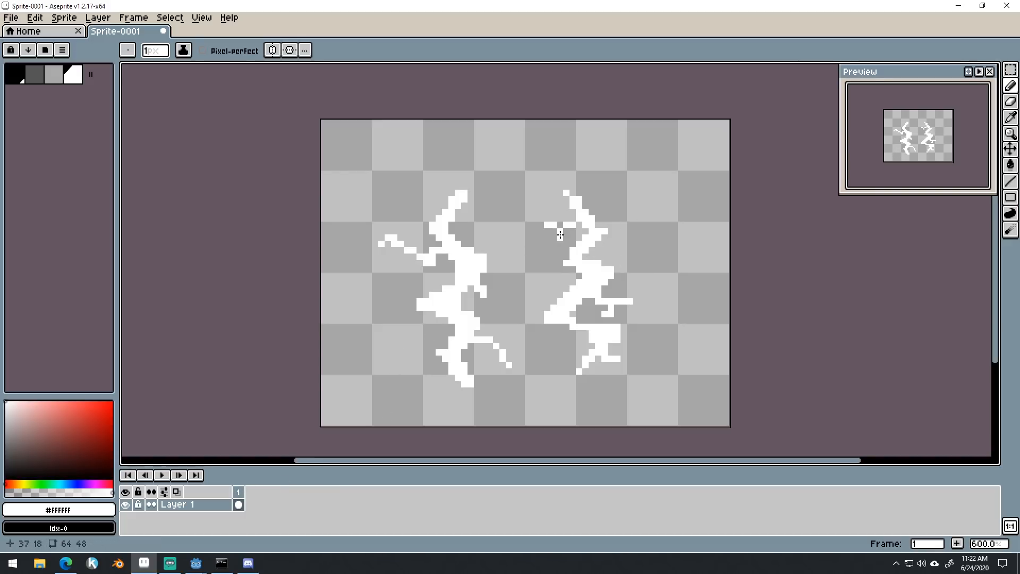
drag(560, 229, 565, 231)
click(580, 226)
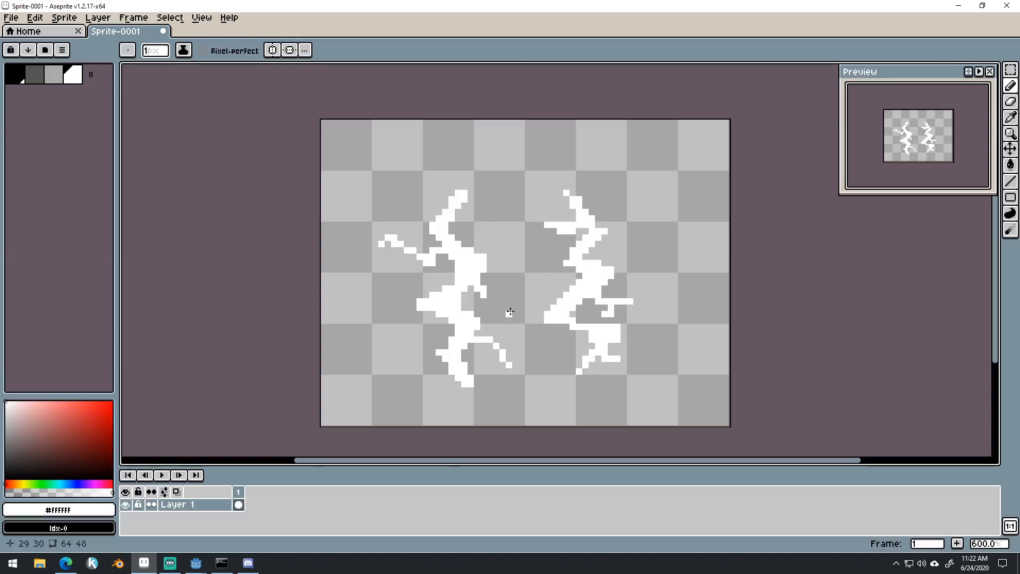
Duplicate the lightning drawing into a second frame and return to frame 1.
drag(244, 496, 256, 494)
click(241, 491)
click(251, 493)
click(242, 492)
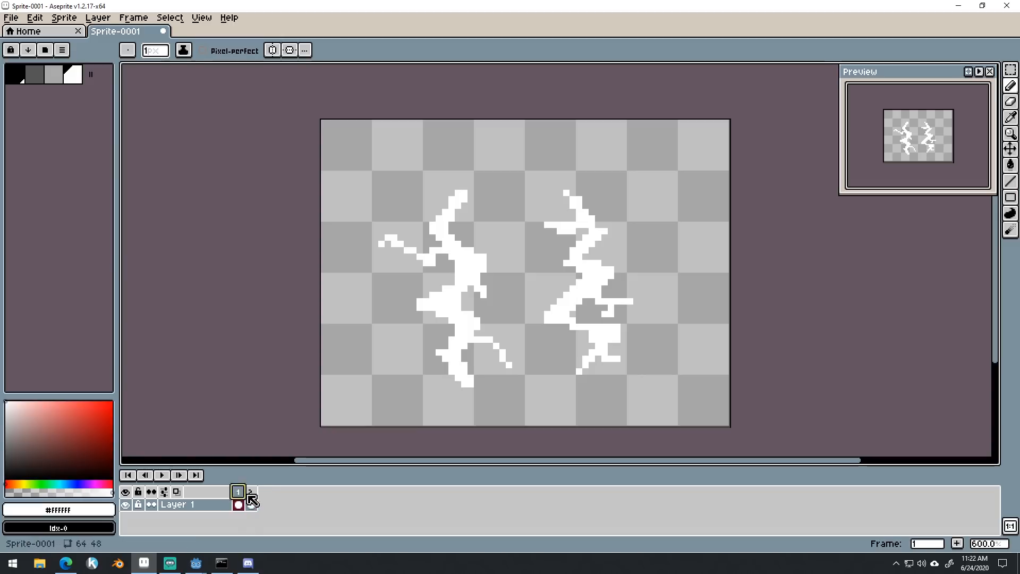
In frame 1, erase the left bolt's right-hand branches and lower right edge with a 2 px pencil in the transparent colour.
key(i)
click(368, 312)
key(b)
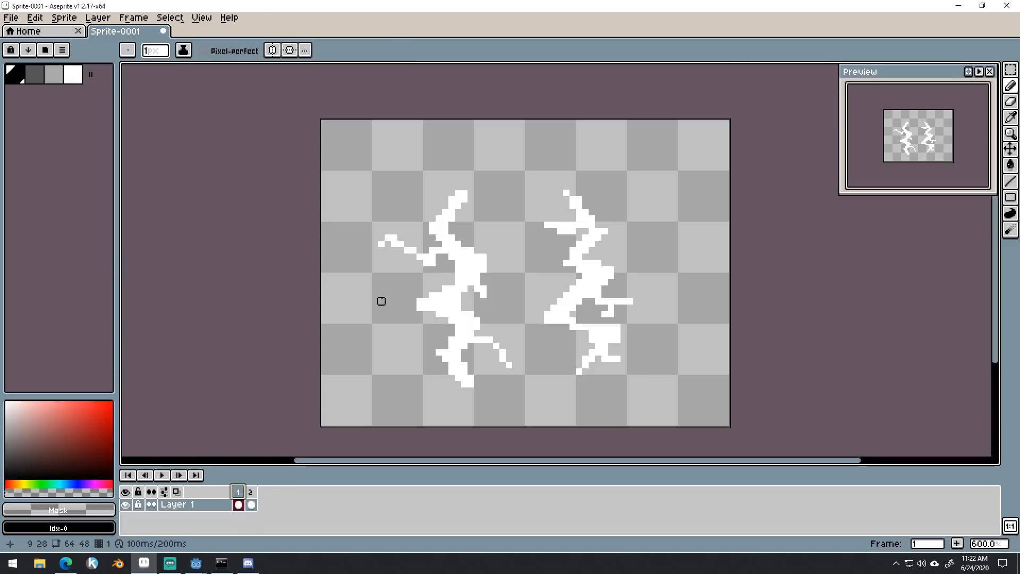
key(alt)
key(plus)
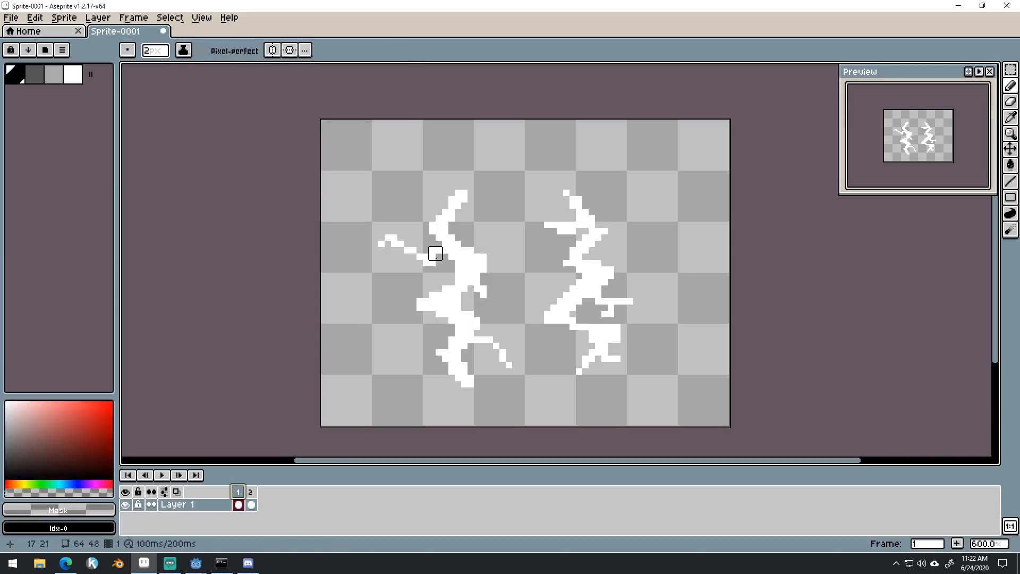
drag(500, 305, 512, 362)
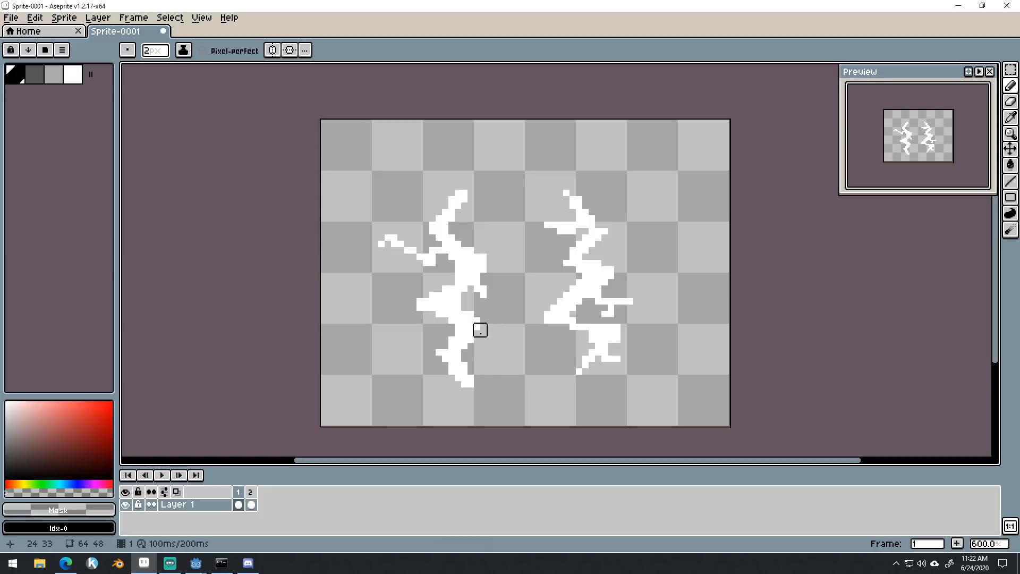
drag(479, 330, 468, 350)
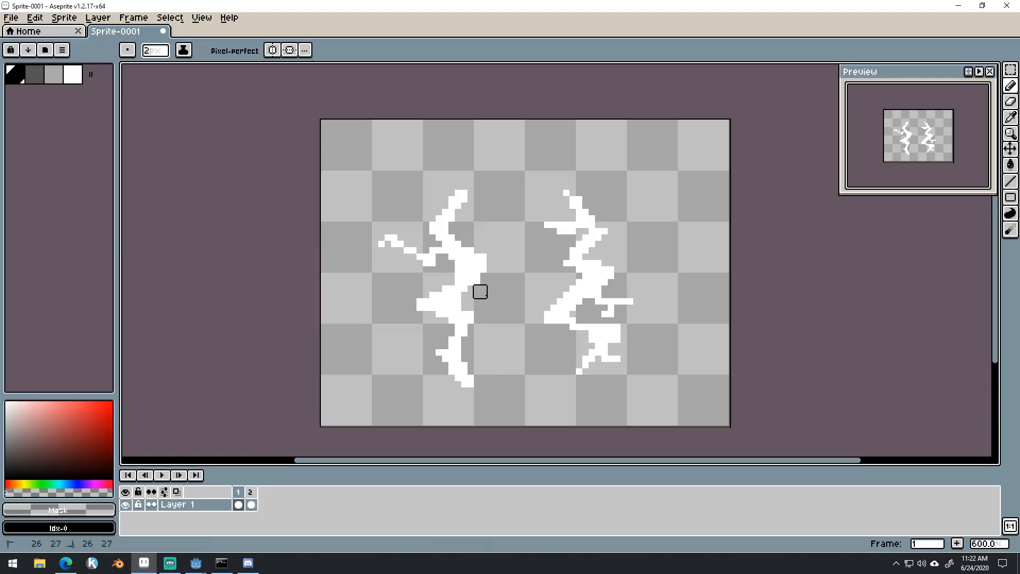
Erase the left bolt's middle bulge, left branch, upper stretch and parts of its lower end, leaving broken white fragments in frame 1.
mouse_move(487, 279)
mouse_down()
mouse_move(462, 298)
mouse_move(423, 305)
mouse_move(446, 285)
mouse_up()
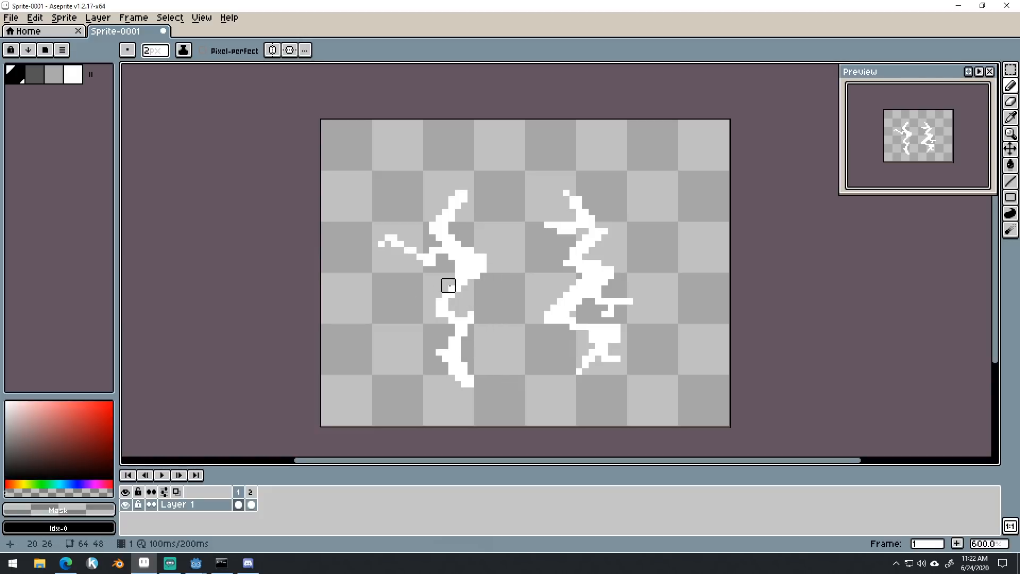
drag(461, 247, 467, 183)
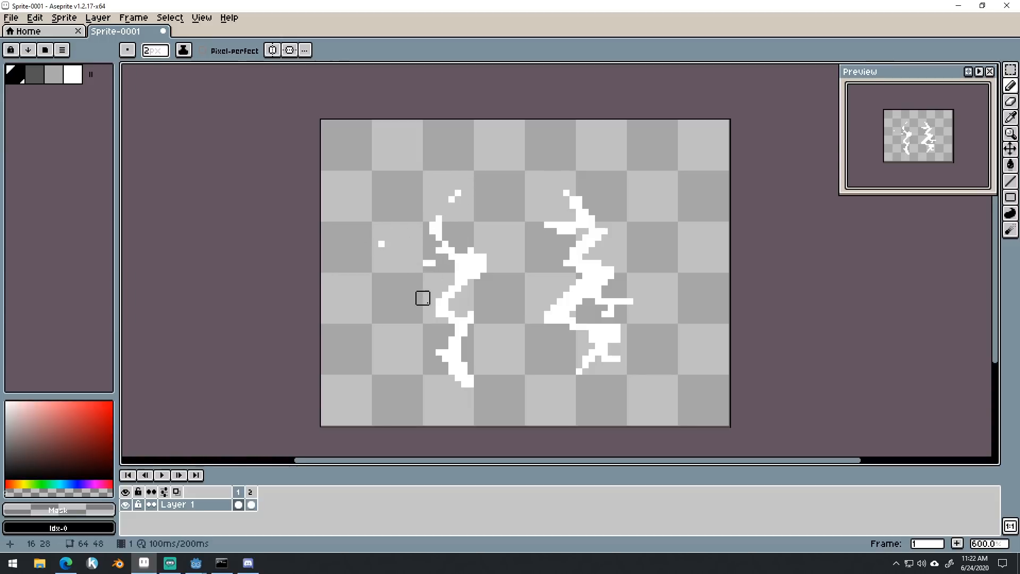
mouse_move(448, 330)
mouse_down()
mouse_move(455, 368)
mouse_move(486, 387)
mouse_up()
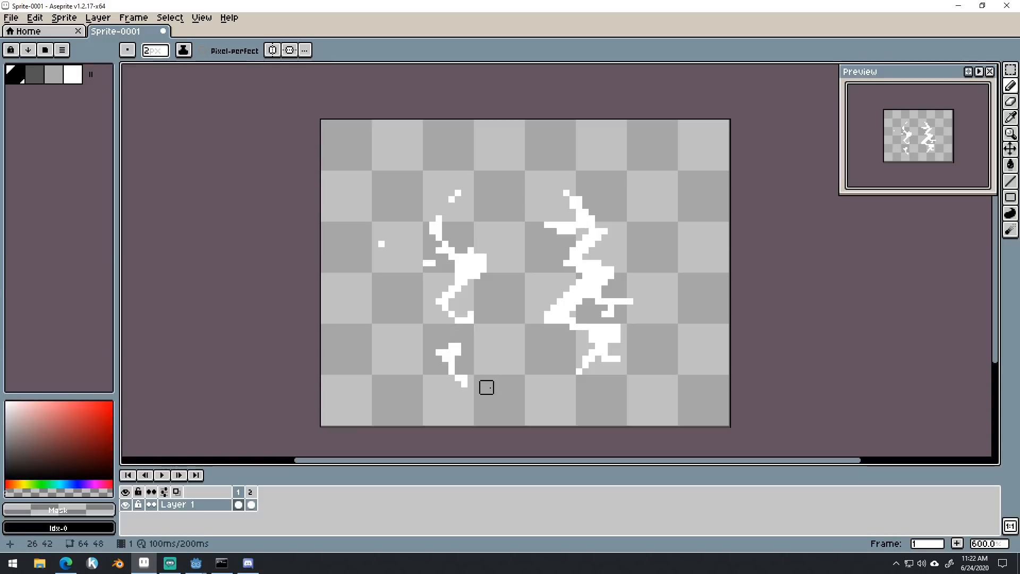
Flip repeatedly between frames 1 and 2 to compare the broken left bolt with the full lightning drawing.
click(251, 497)
click(240, 496)
click(251, 493)
click(239, 494)
click(251, 493)
click(241, 495)
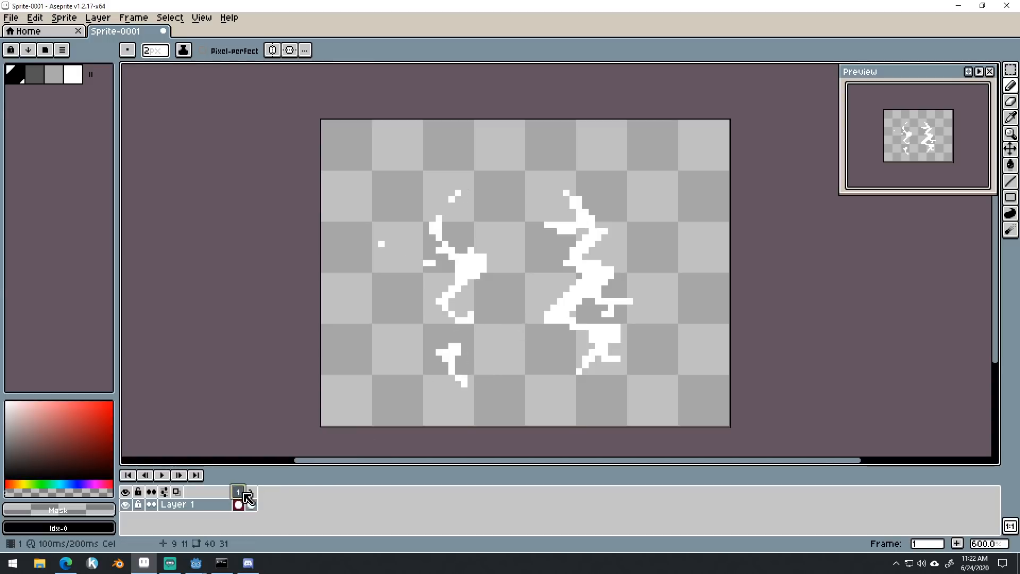
click(252, 493)
click(240, 494)
click(249, 492)
click(240, 492)
click(250, 492)
click(241, 492)
click(250, 494)
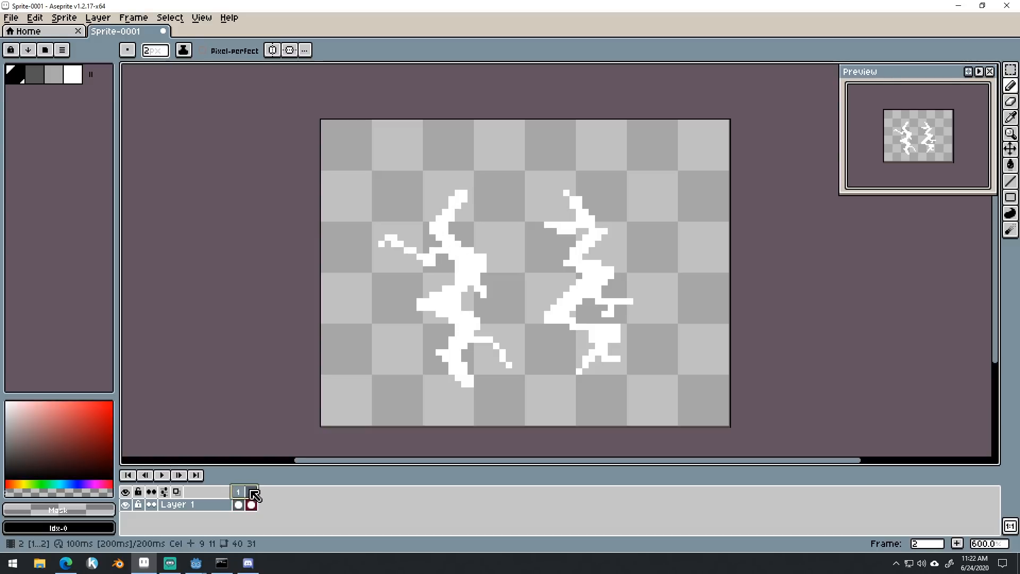
click(240, 493)
click(257, 496)
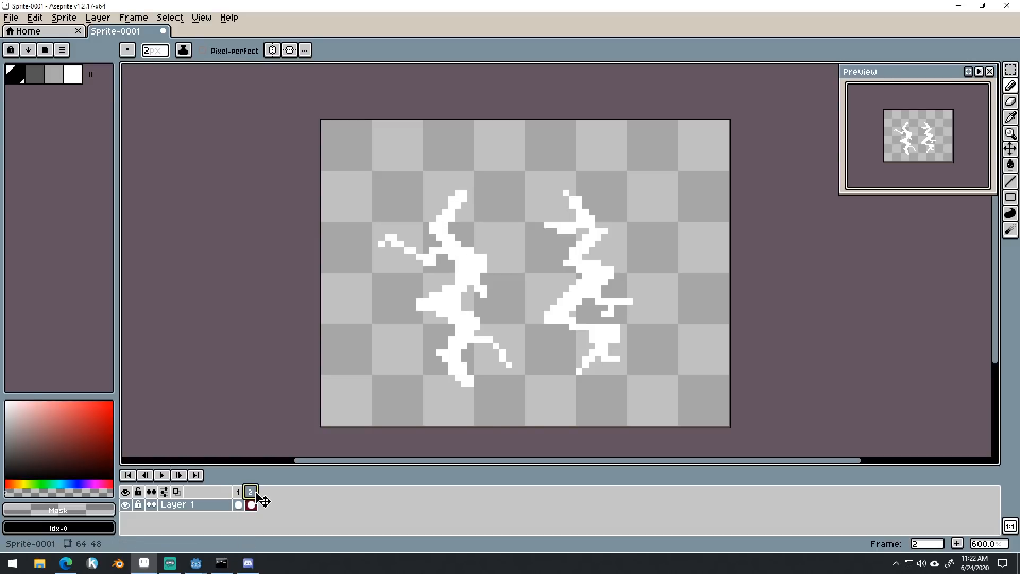
click(240, 494)
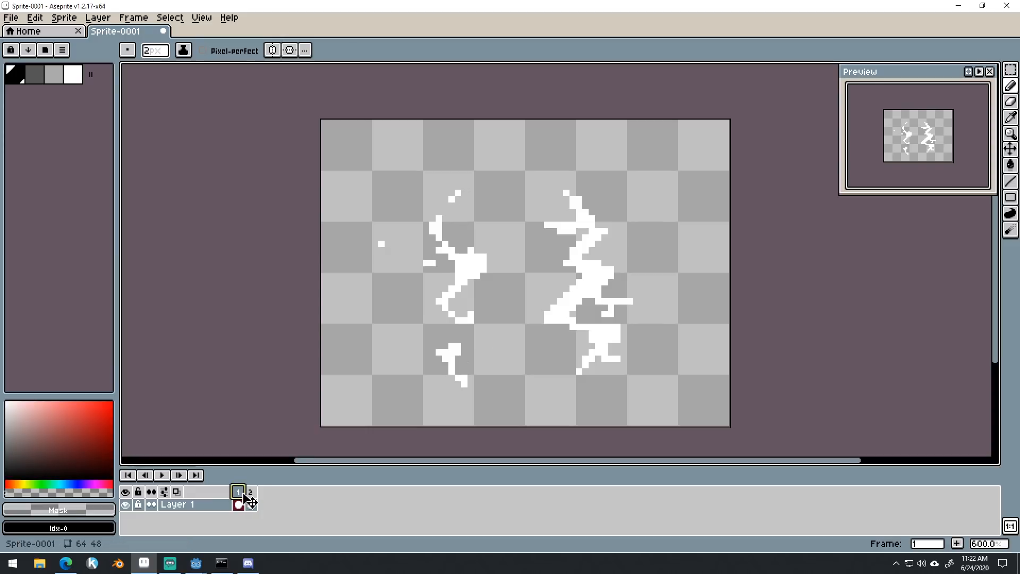
mouse_move(265, 497)
mouse_down()
mouse_move(242, 496)
mouse_move(263, 494)
mouse_up()
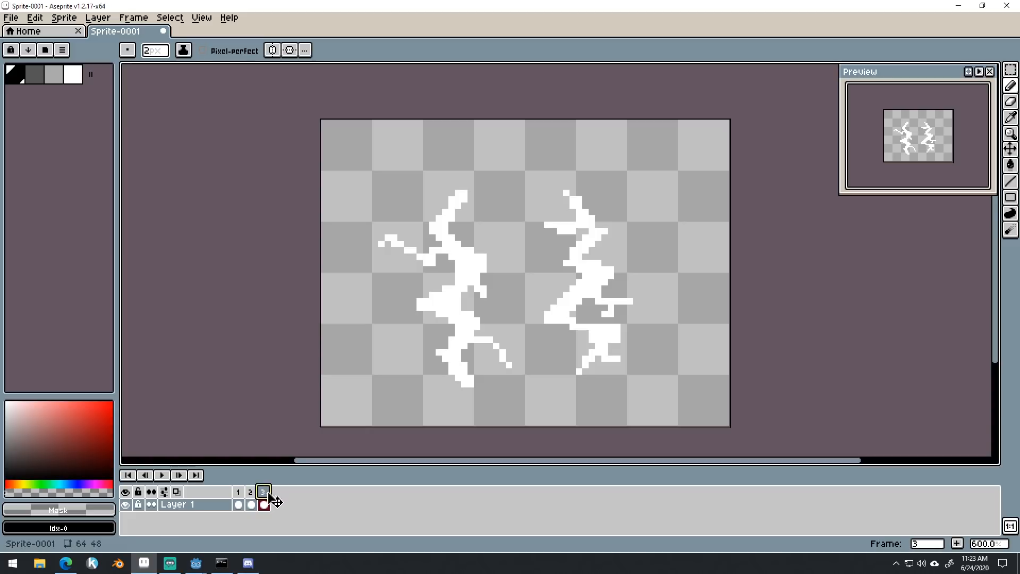
click(251, 494)
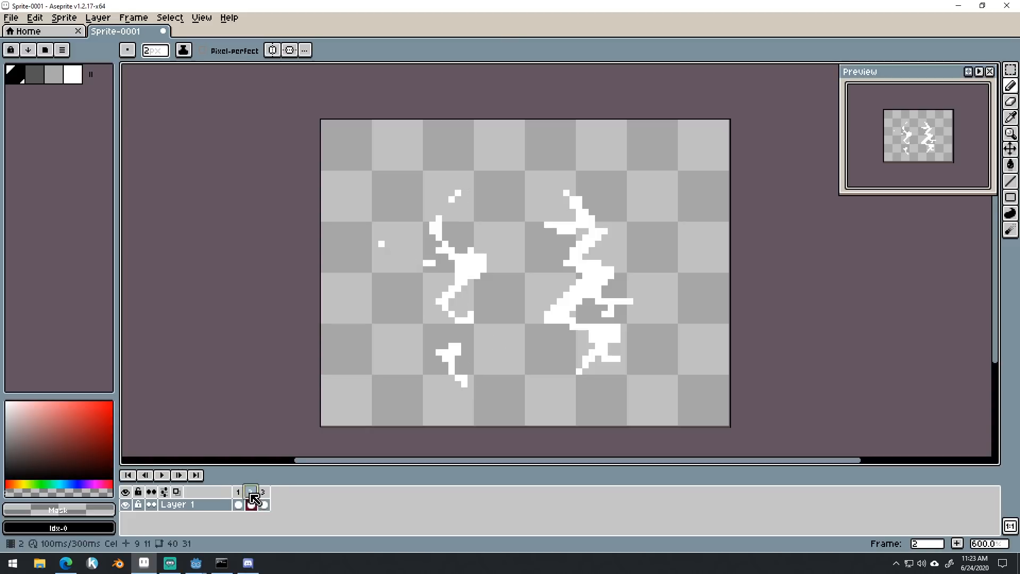
click(240, 495)
click(252, 494)
click(266, 493)
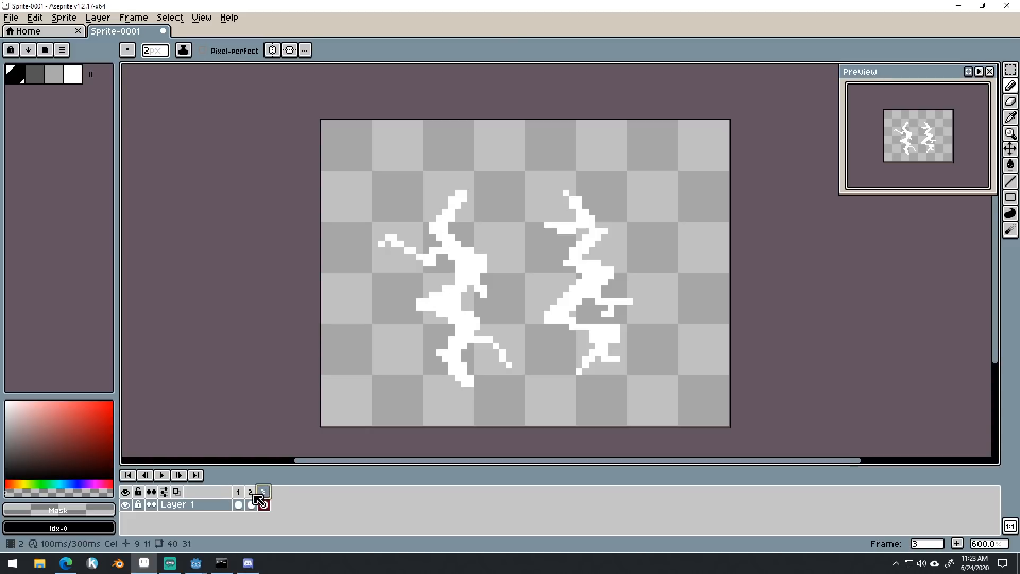
click(252, 494)
click(265, 494)
click(252, 495)
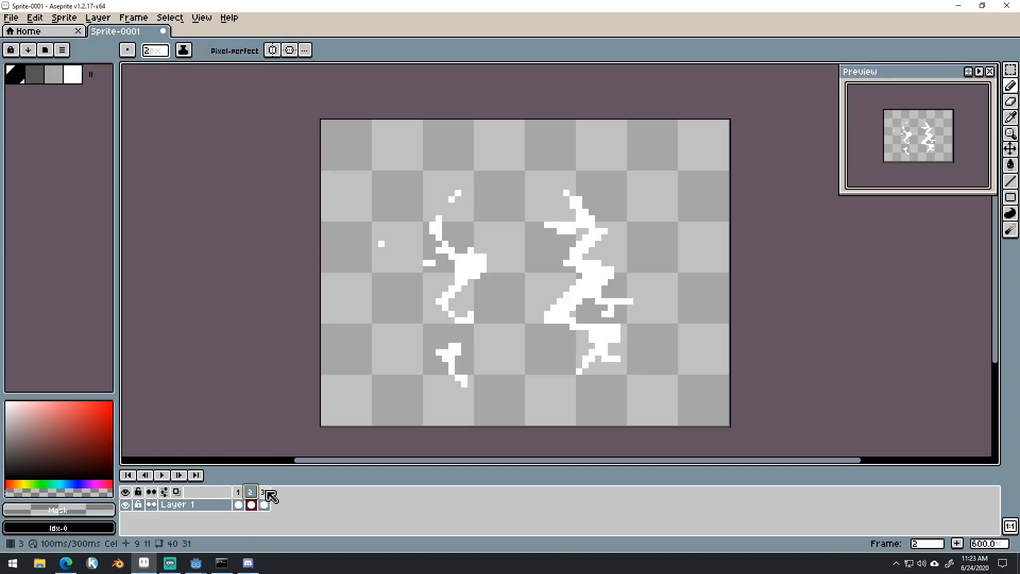
key(ctrl+z)
click(252, 494)
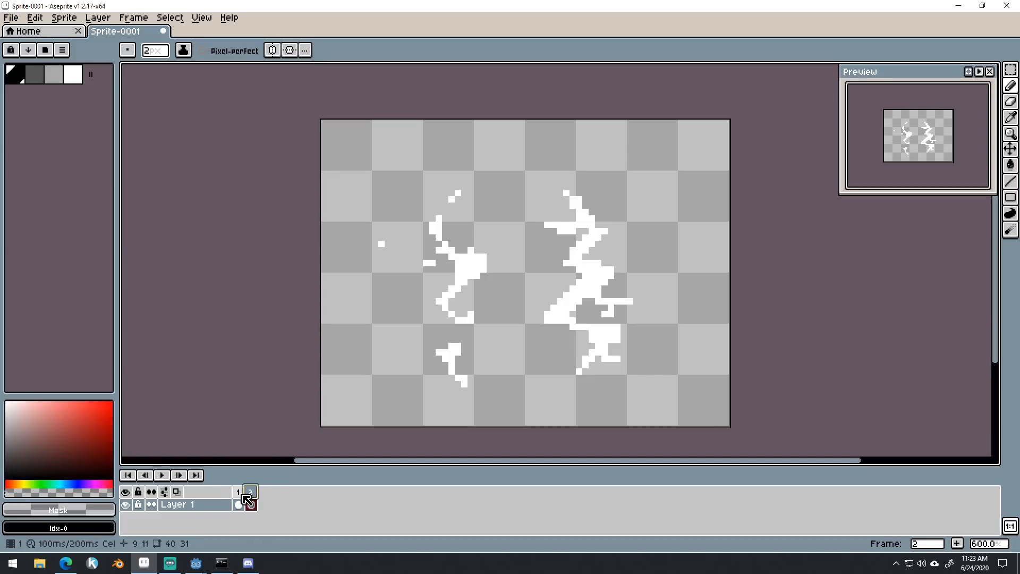
click(240, 493)
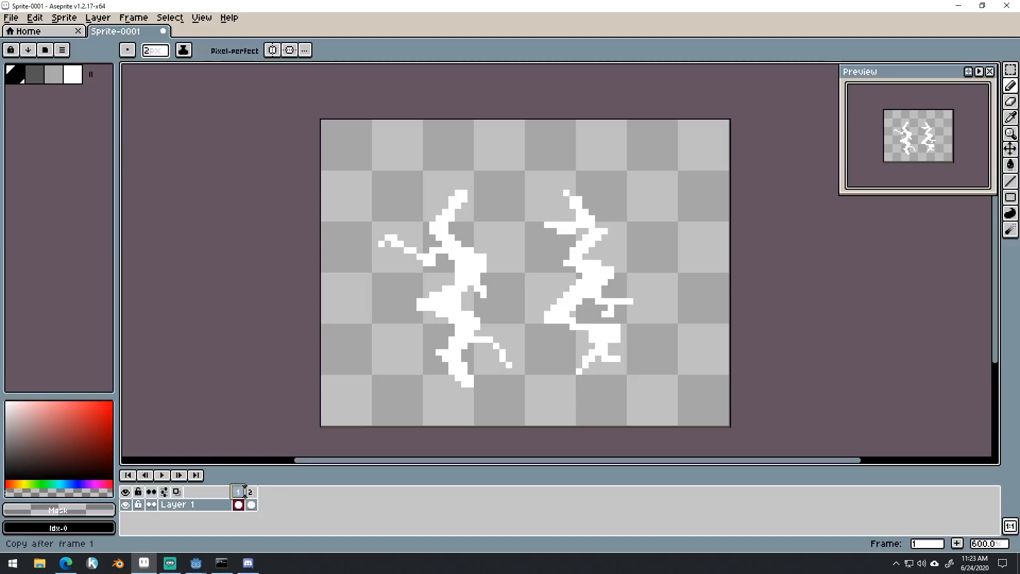
key(ctrl+z)
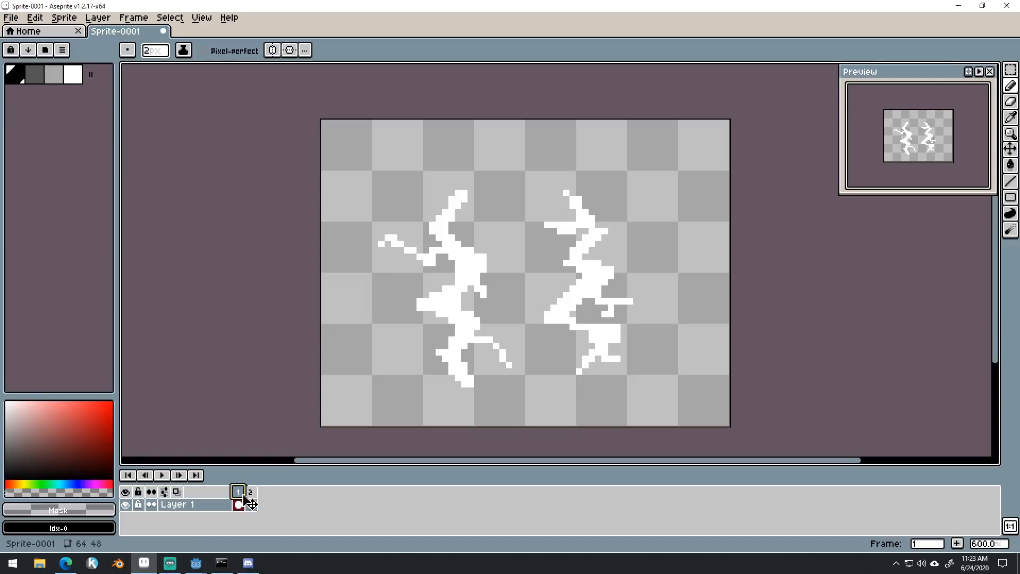
drag(250, 496, 258, 499)
click(239, 494)
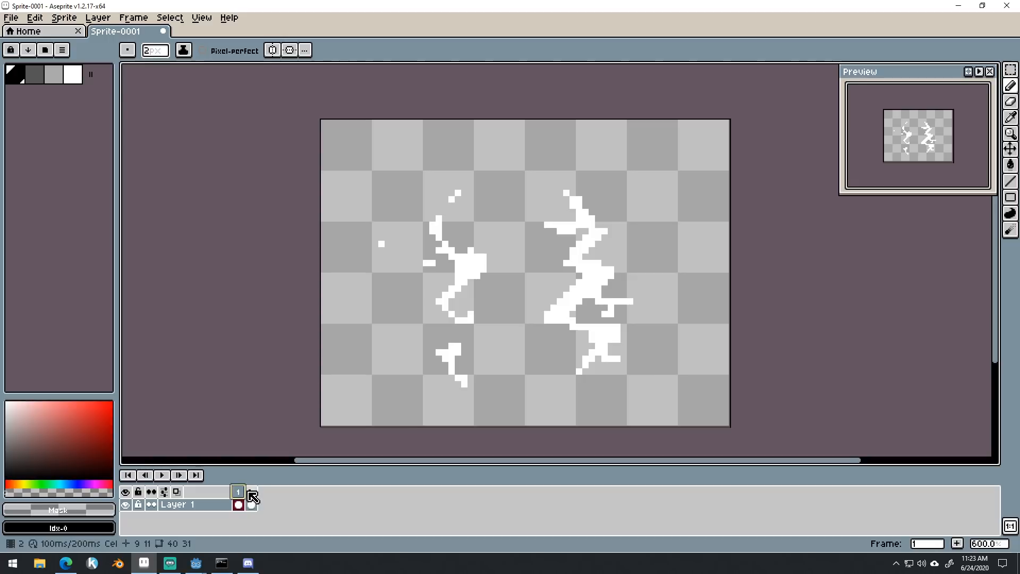
Copy frame 1 after frame 2 and erase parts of the right bolt's top, middle and lower end in frame 3.
click(254, 494)
click(240, 497)
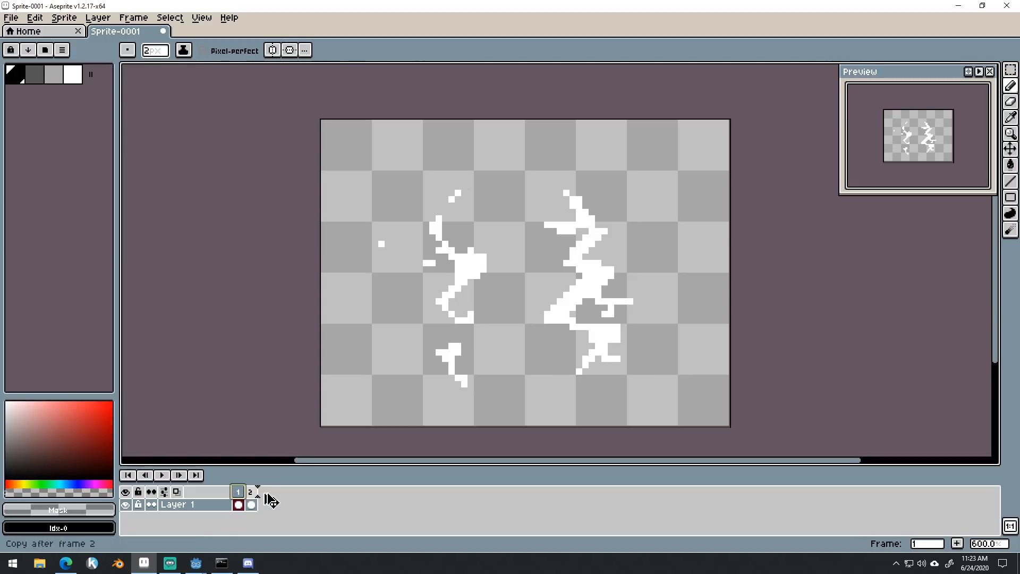
drag(271, 500, 265, 499)
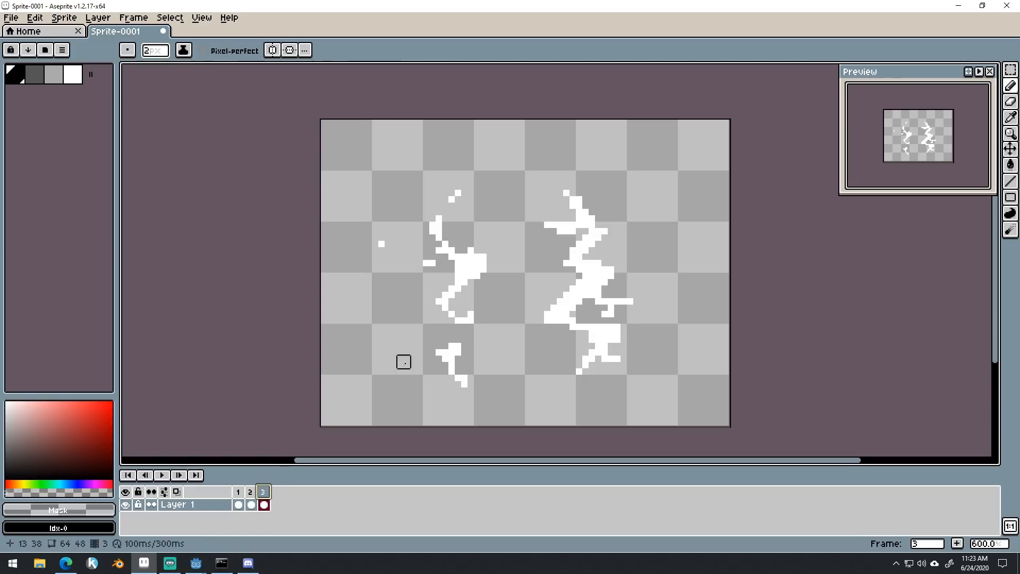
mouse_move(546, 235)
mouse_down()
mouse_move(570, 235)
mouse_move(575, 190)
mouse_up()
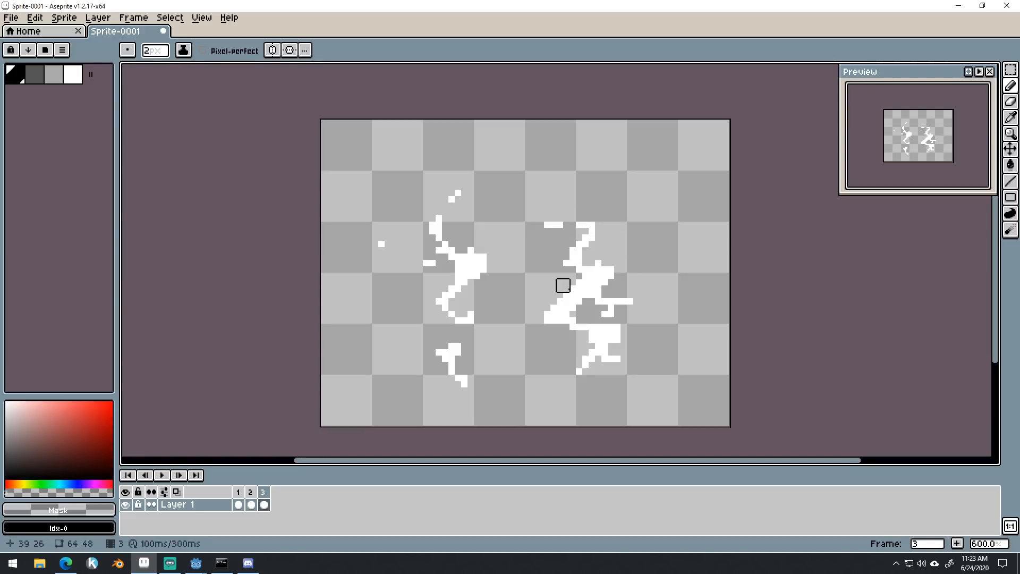
mouse_move(581, 276)
mouse_down()
mouse_move(532, 324)
mouse_move(589, 305)
mouse_move(621, 311)
mouse_move(634, 298)
mouse_move(608, 317)
mouse_move(614, 298)
mouse_move(595, 304)
mouse_move(601, 330)
mouse_move(576, 337)
mouse_move(595, 343)
mouse_move(570, 381)
mouse_move(634, 350)
mouse_move(605, 352)
mouse_up()
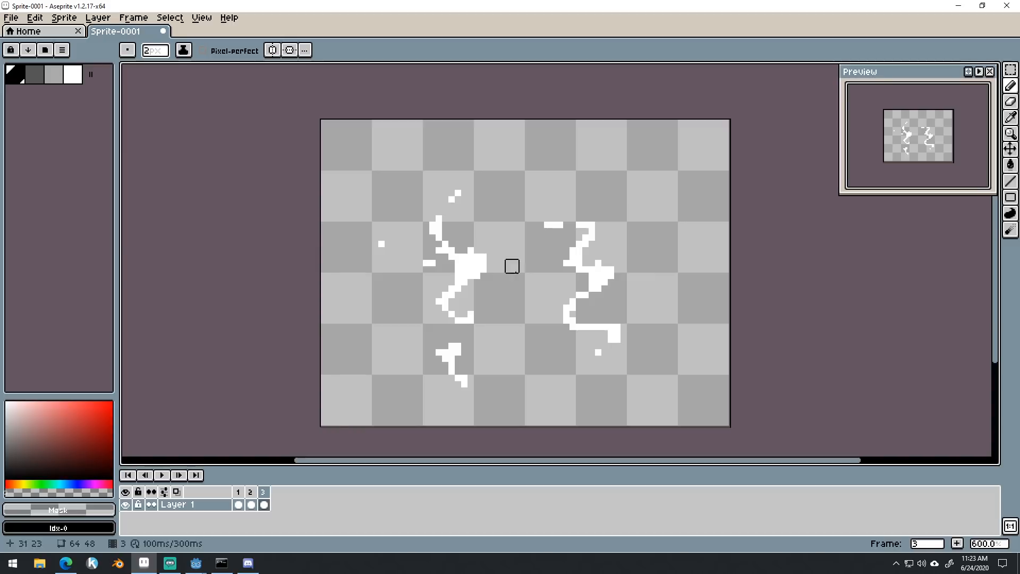
mouse_move(240, 492)
mouse_down()
mouse_move(273, 495)
mouse_move(237, 495)
mouse_move(255, 490)
mouse_move(241, 506)
mouse_up()
click(256, 495)
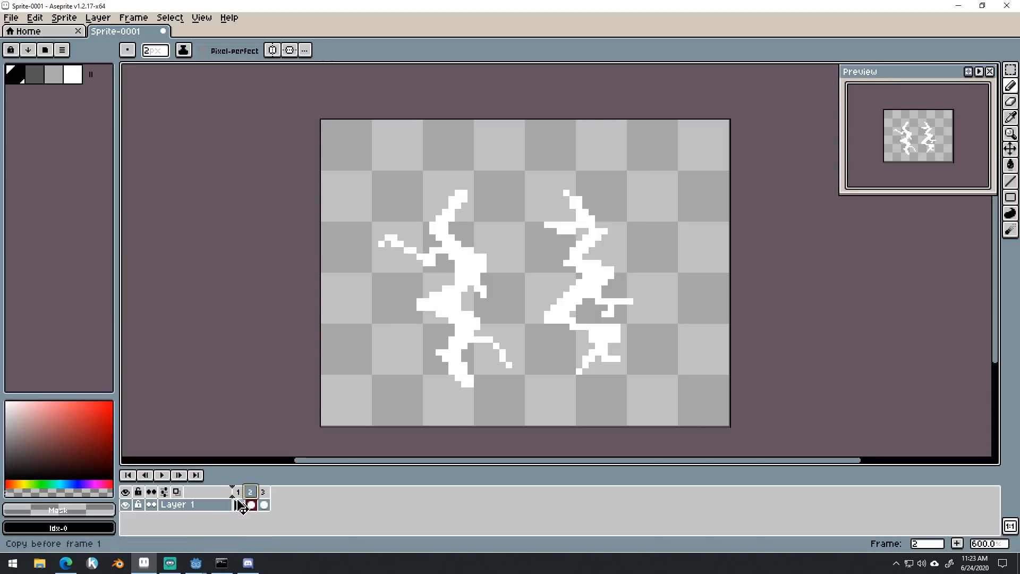
key(ctrl+z)
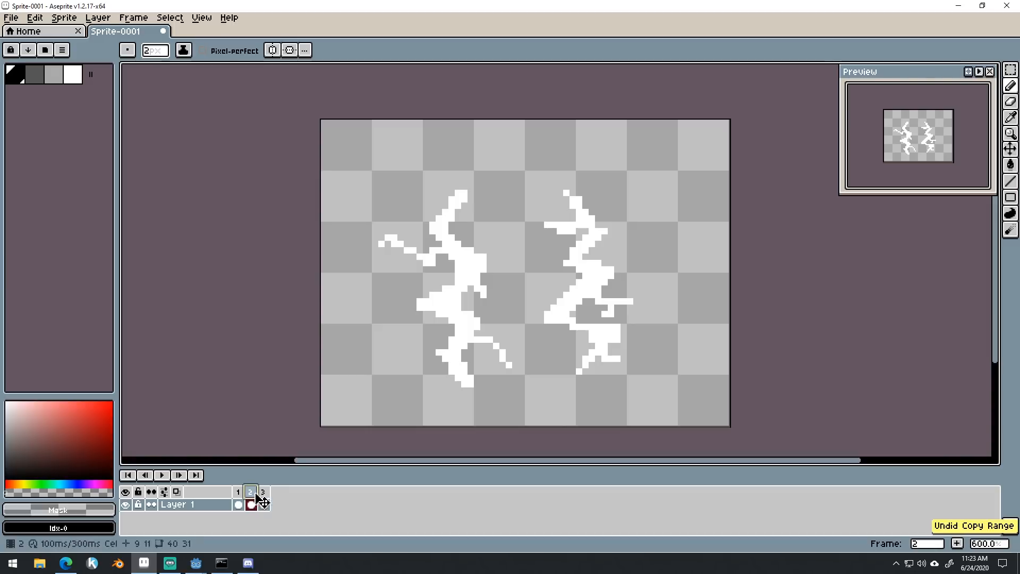
Step through frames 1 to 3 to check how the lightning breaks up.
drag(238, 493, 273, 496)
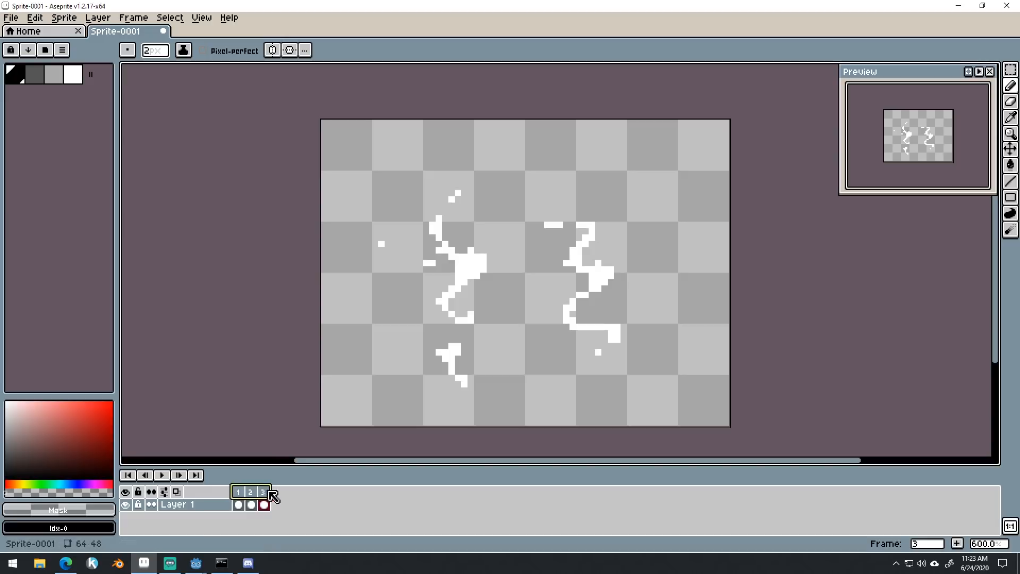
click(240, 492)
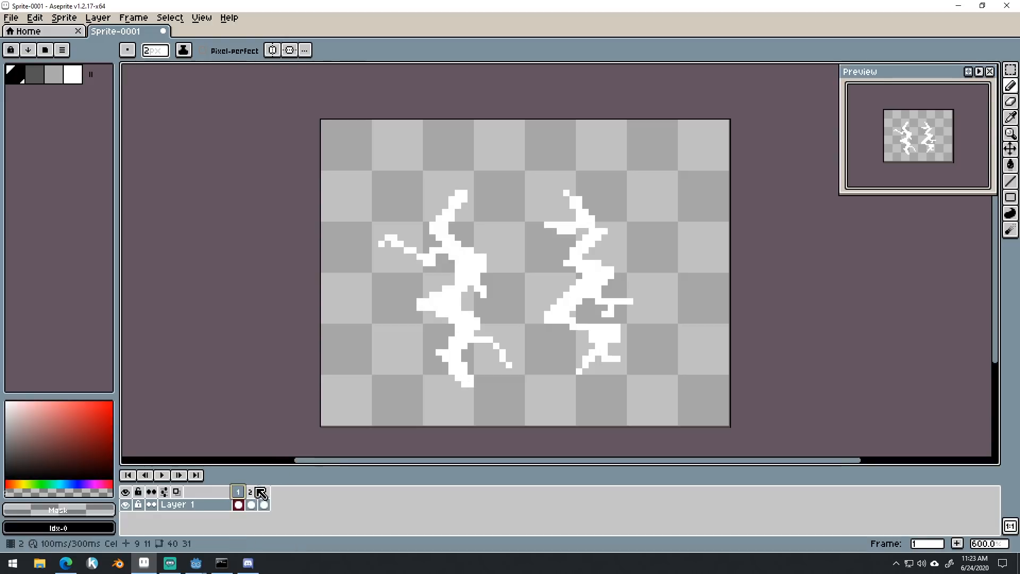
click(251, 493)
key(Left)
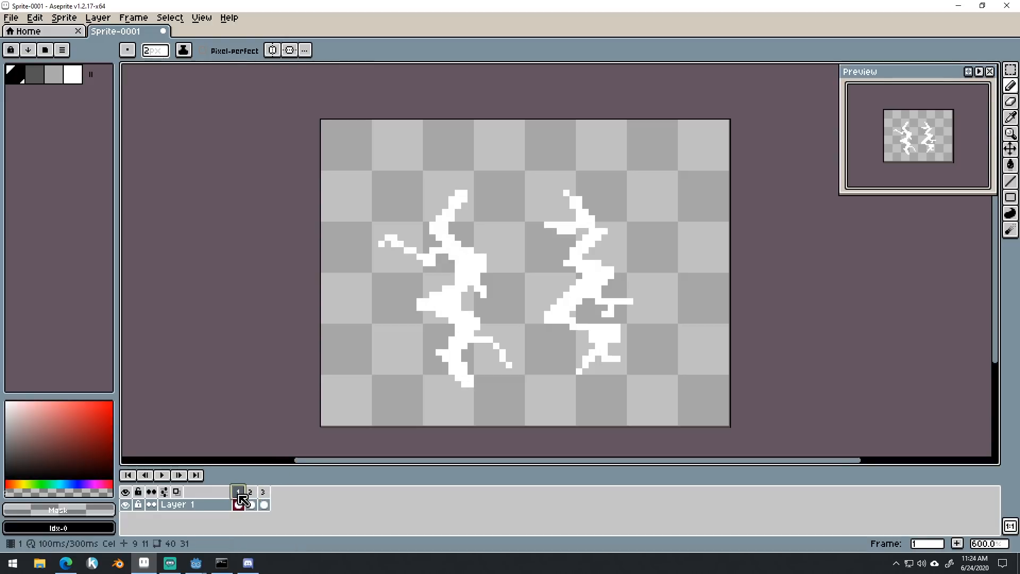
click(252, 495)
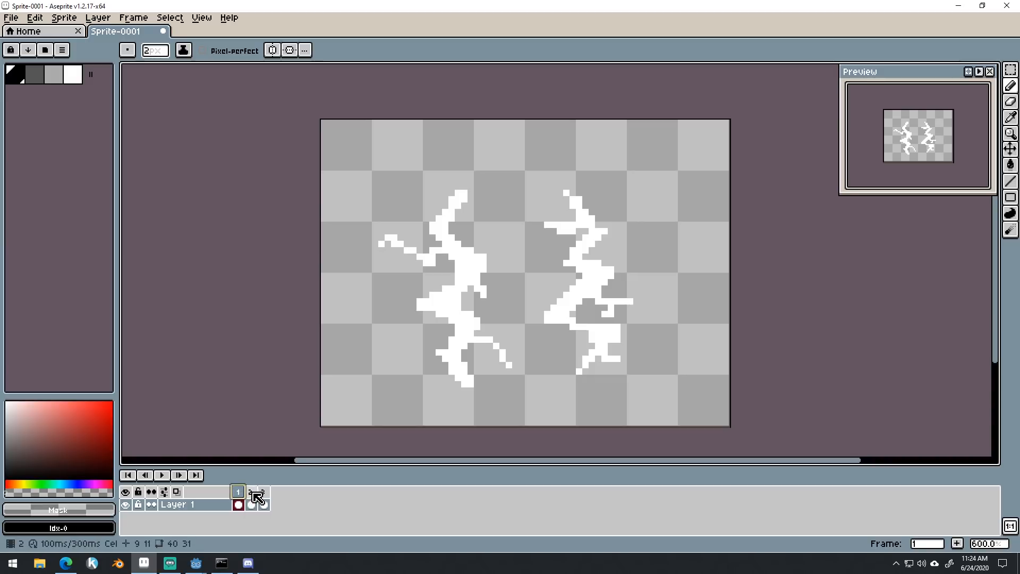
click(265, 496)
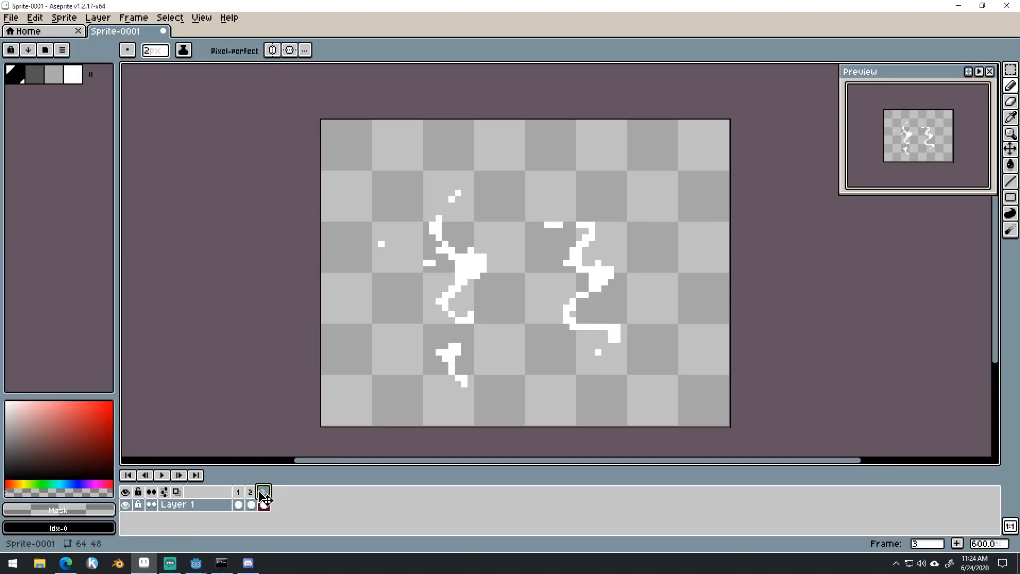
Duplicate frame 3 into frame 4 and erase more of the left bolt, undoing the stroke across the right bolt's upper bend.
key(alt+n)
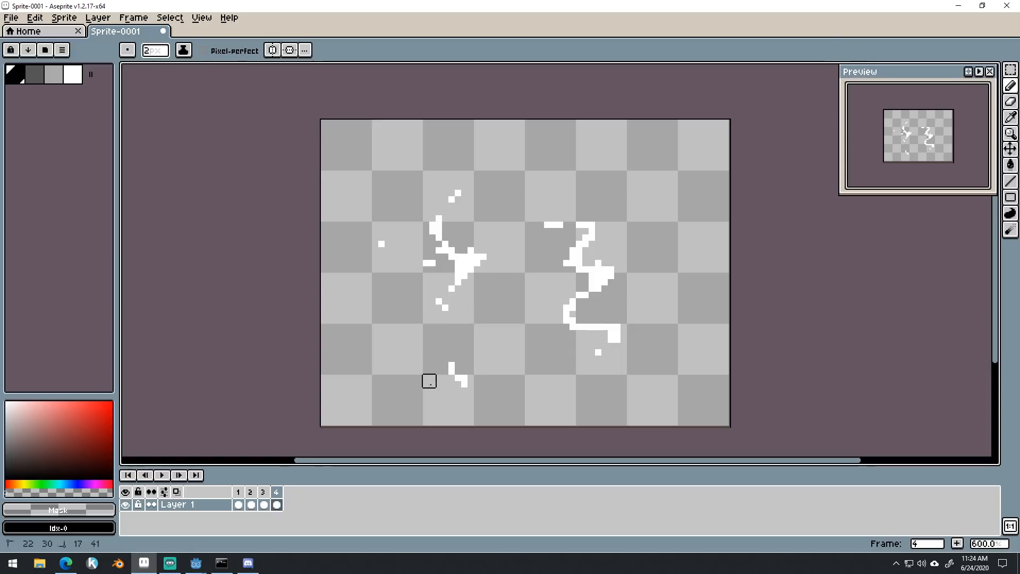
drag(431, 384, 405, 307)
mouse_move(432, 257)
mouse_down()
mouse_move(462, 202)
mouse_move(461, 247)
mouse_move(494, 247)
mouse_move(448, 247)
mouse_move(429, 266)
mouse_move(384, 248)
mouse_up()
drag(556, 241, 601, 253)
key(ctrl+z)
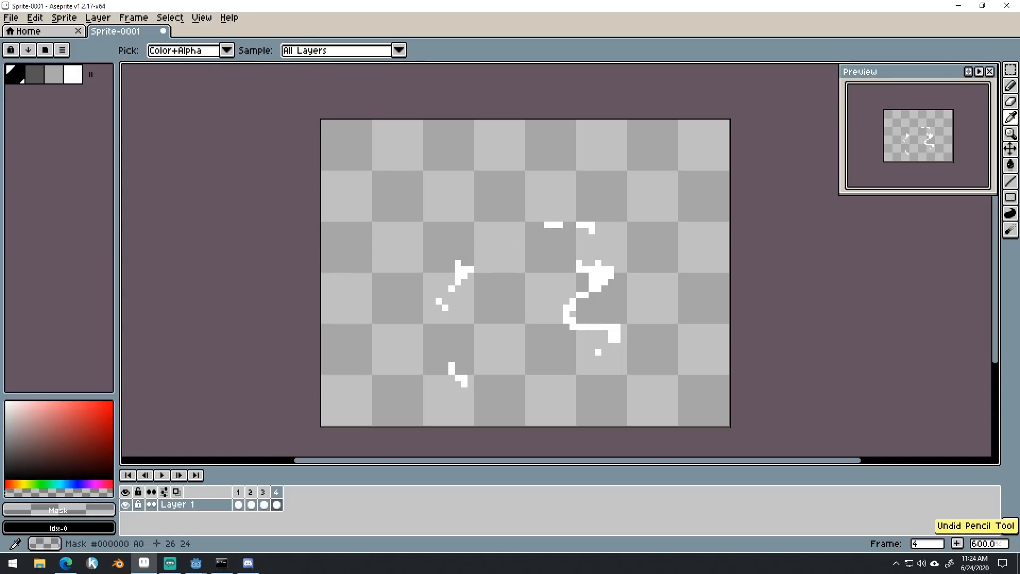
key(ctrl+z)
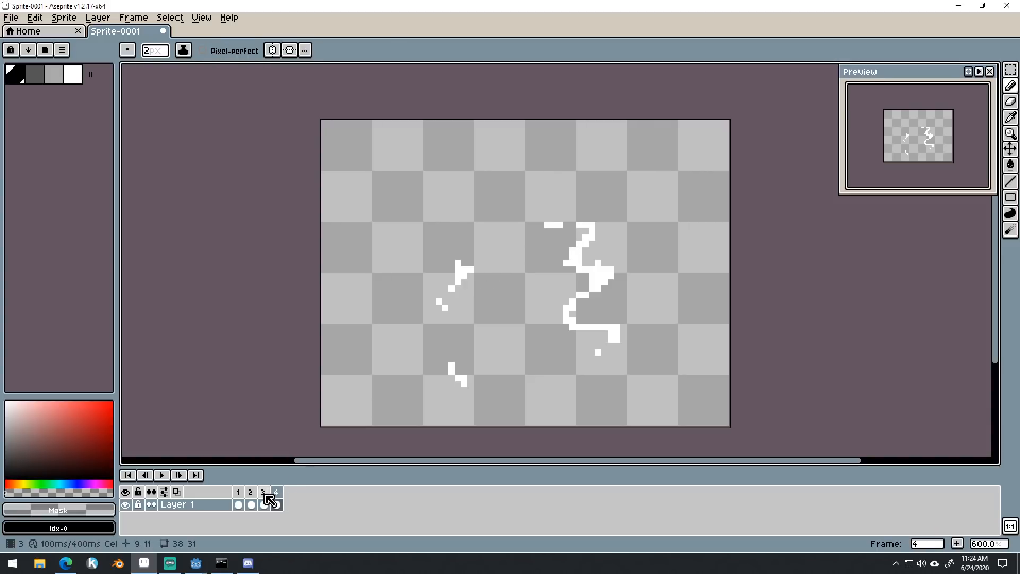
Duplicate frame 4's faded lightning drawing into a fifth frame.
drag(265, 502, 277, 498)
click(280, 493)
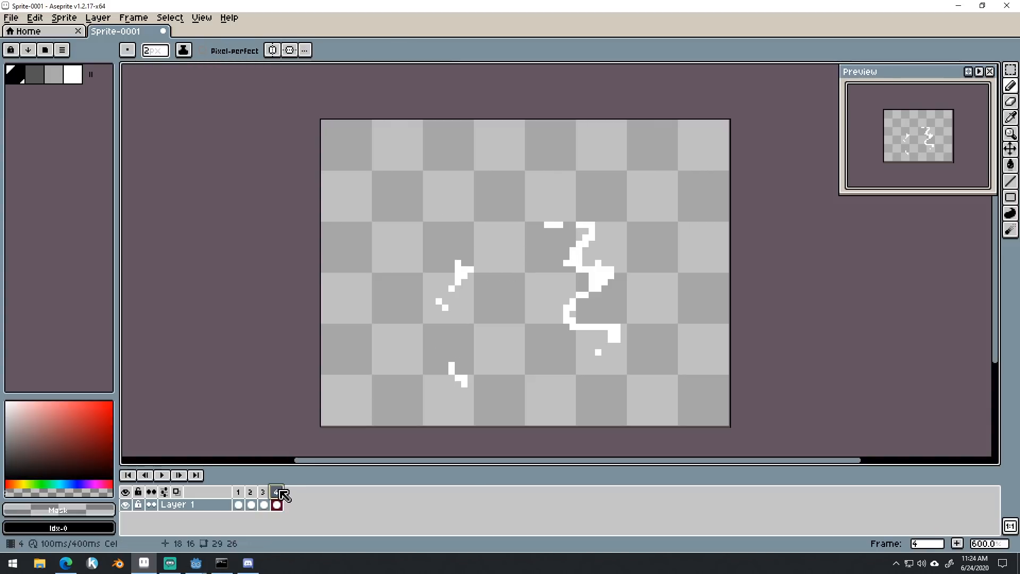
key(alt+n)
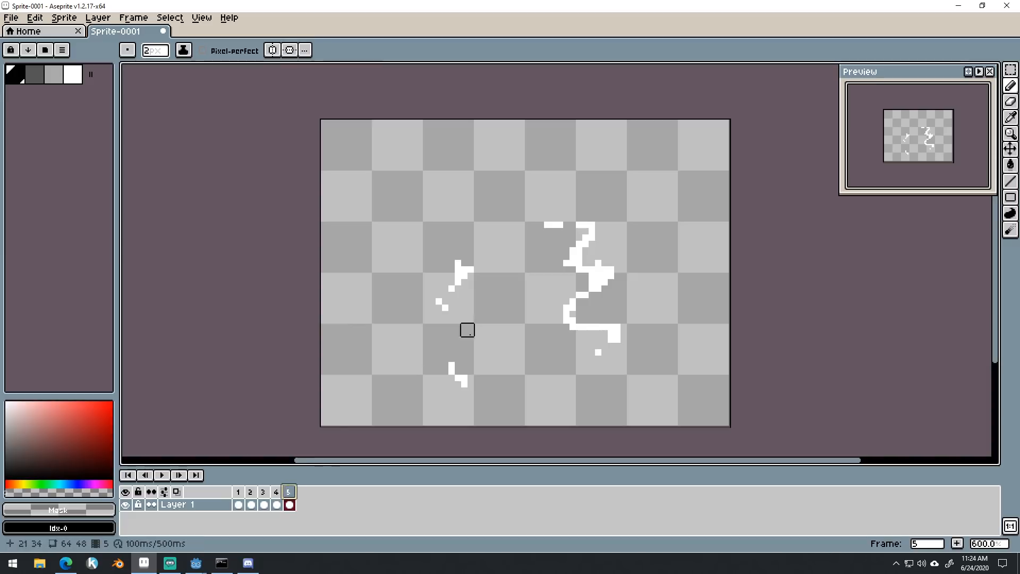
Erase most of the right bolt in frame 5, leaving small fragments, and play the animation from frame 1.
mouse_move(582, 227)
mouse_down()
mouse_move(595, 286)
mouse_move(545, 330)
mouse_move(563, 317)
mouse_move(614, 330)
mouse_move(589, 356)
mouse_move(608, 349)
mouse_move(602, 298)
mouse_move(563, 330)
mouse_move(550, 260)
mouse_move(595, 209)
mouse_up()
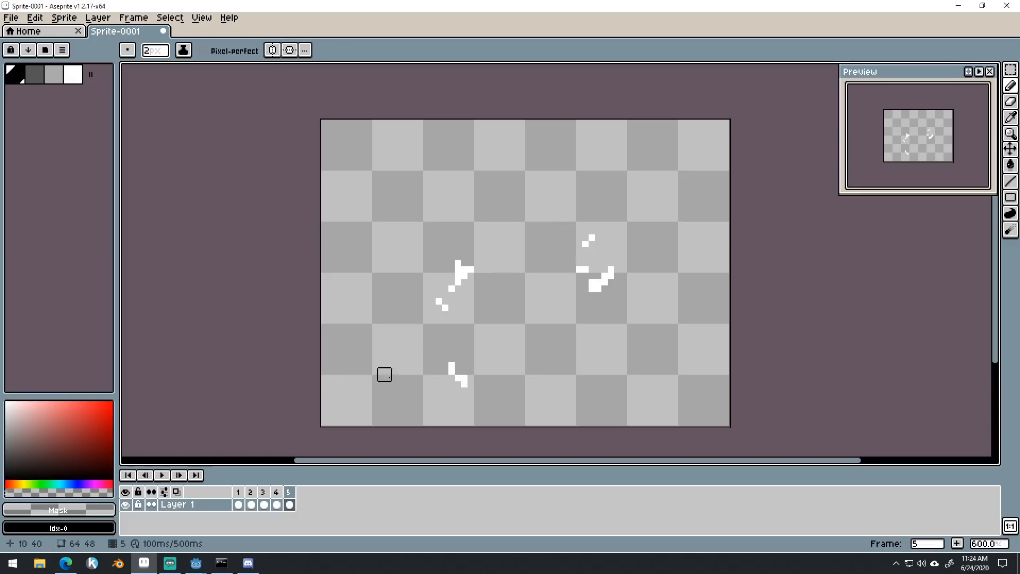
mouse_move(238, 492)
mouse_down()
mouse_move(314, 487)
mouse_move(240, 504)
mouse_move(277, 499)
mouse_move(252, 506)
mouse_move(239, 496)
mouse_up()
click(162, 475)
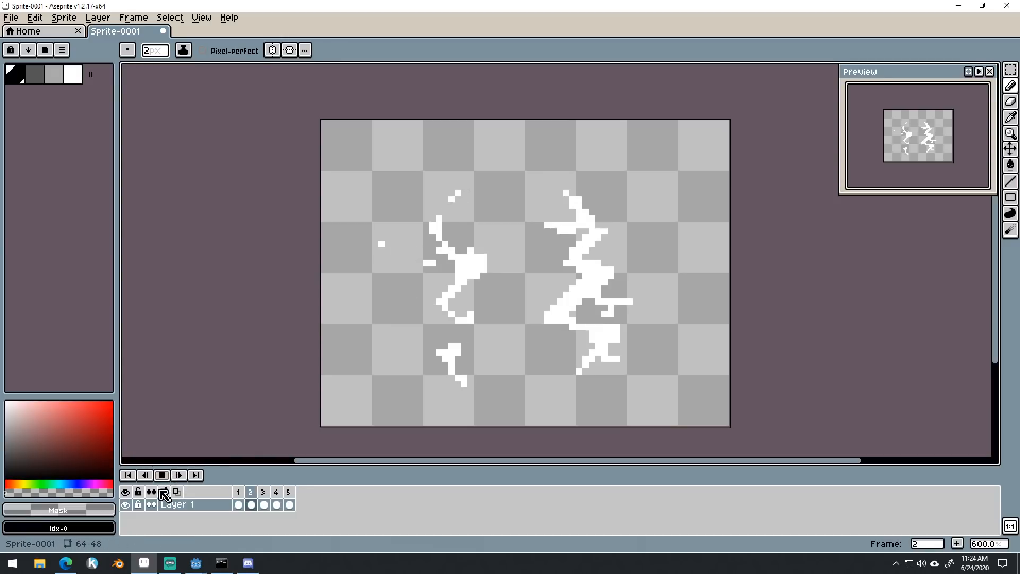
Compare frames 1 to 3 and turn on onion skinning for the neighbouring frames.
click(252, 493)
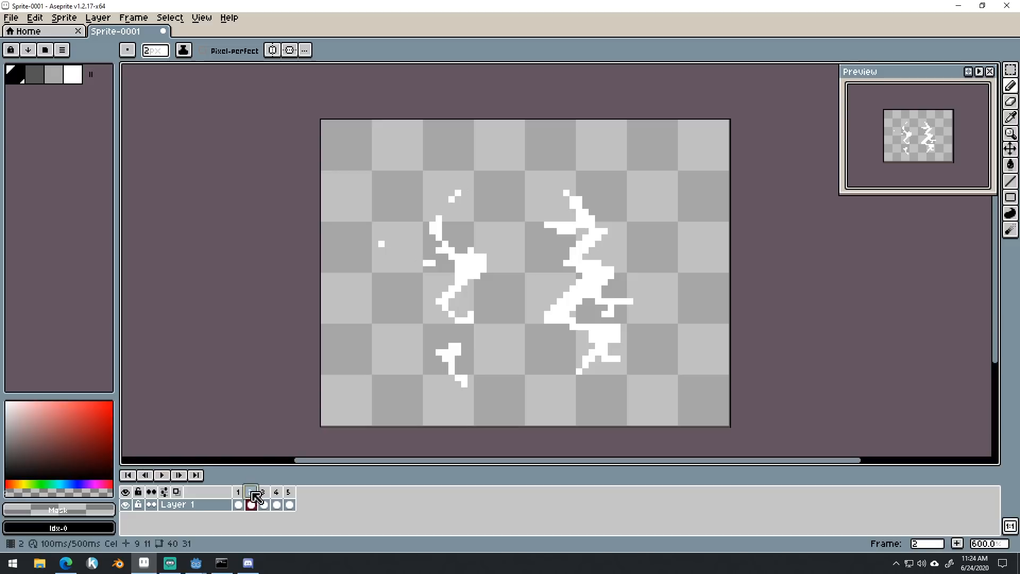
click(240, 493)
click(261, 493)
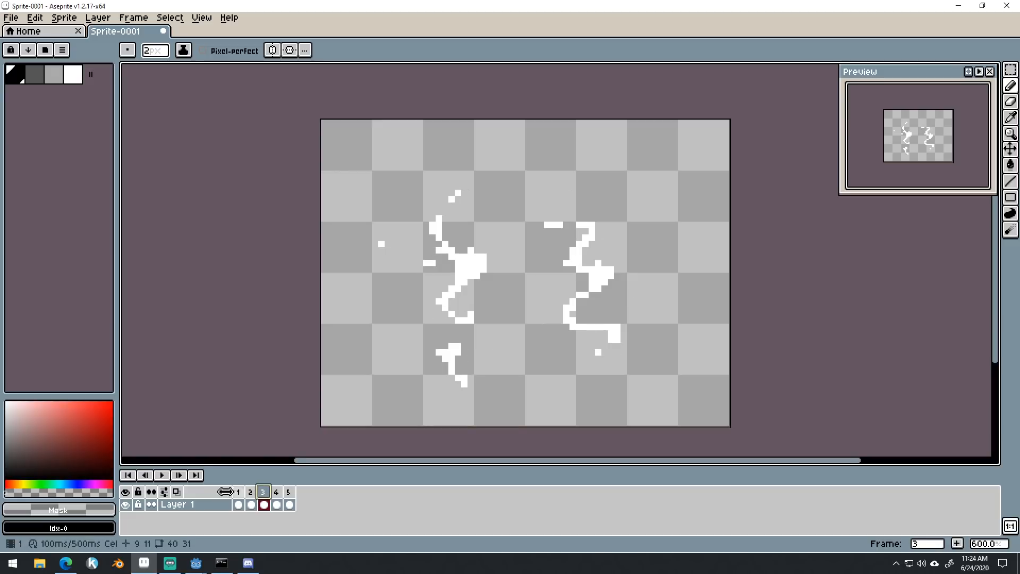
click(178, 492)
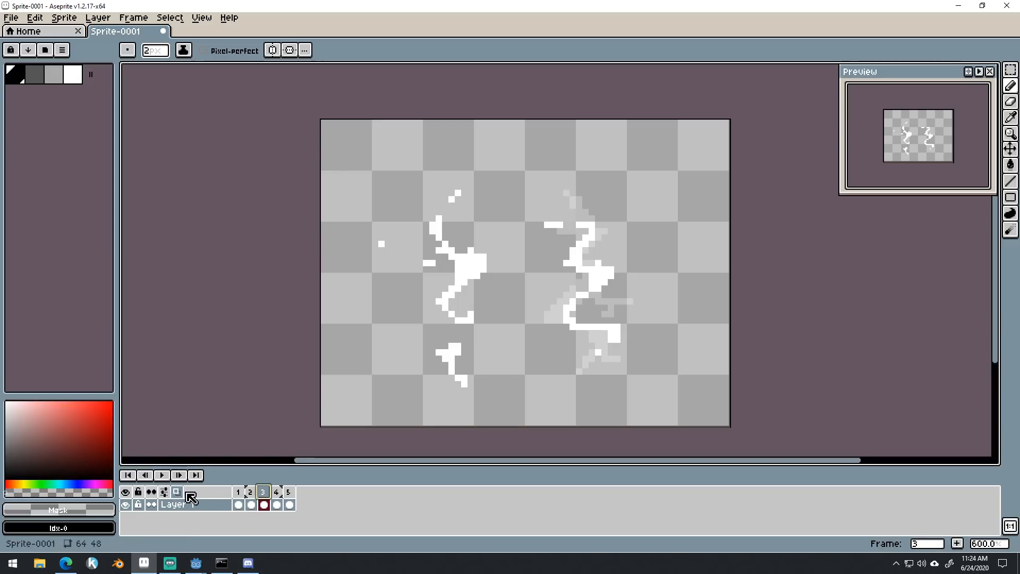
click(243, 503)
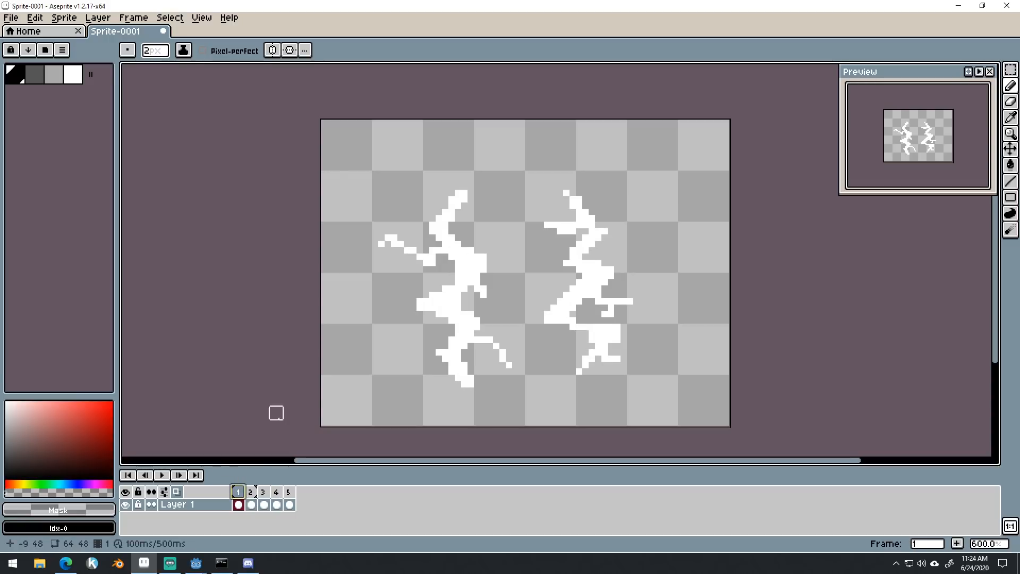
Compare frames 1 and 2 and duplicate frame 1 to add an extra frame at the start of the animation.
key(minus)
key(minus)
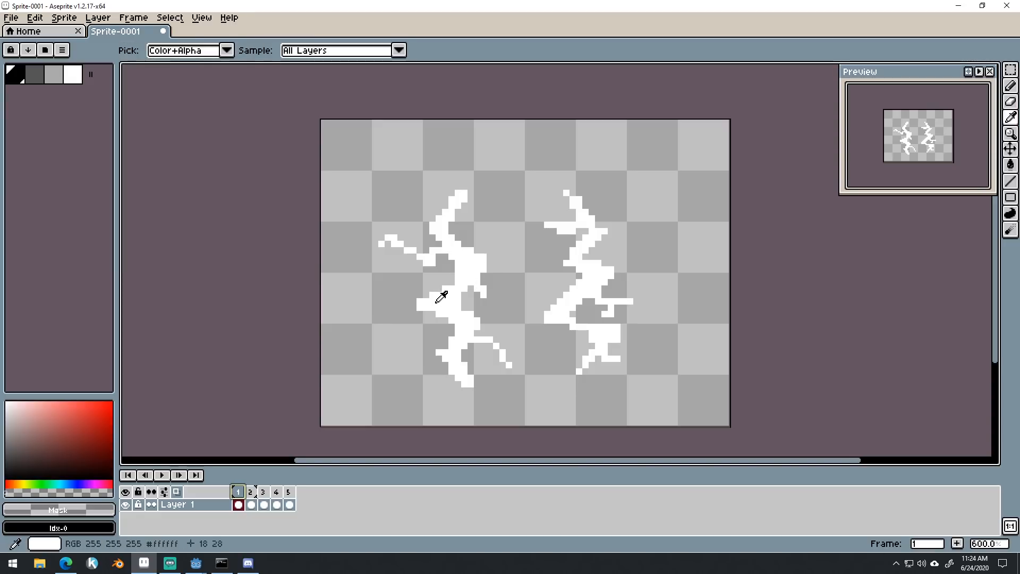
click(252, 499)
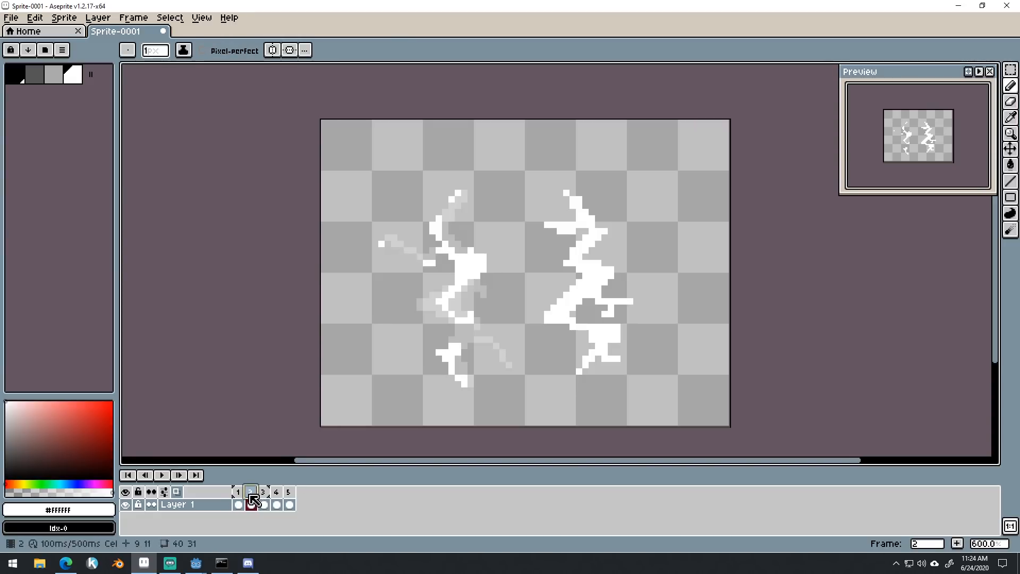
click(239, 494)
click(252, 494)
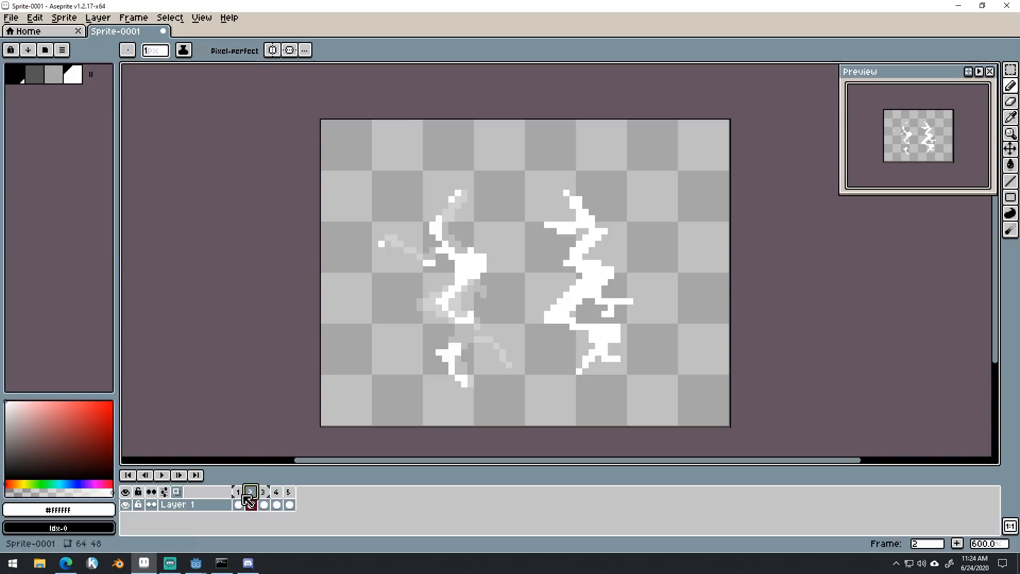
click(240, 495)
drag(239, 499, 236, 500)
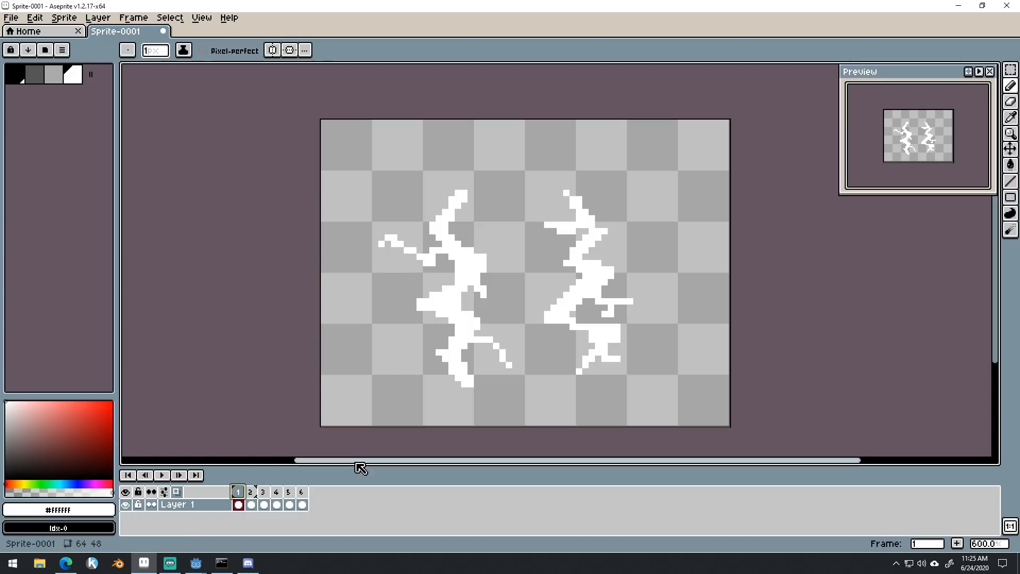
click(252, 496)
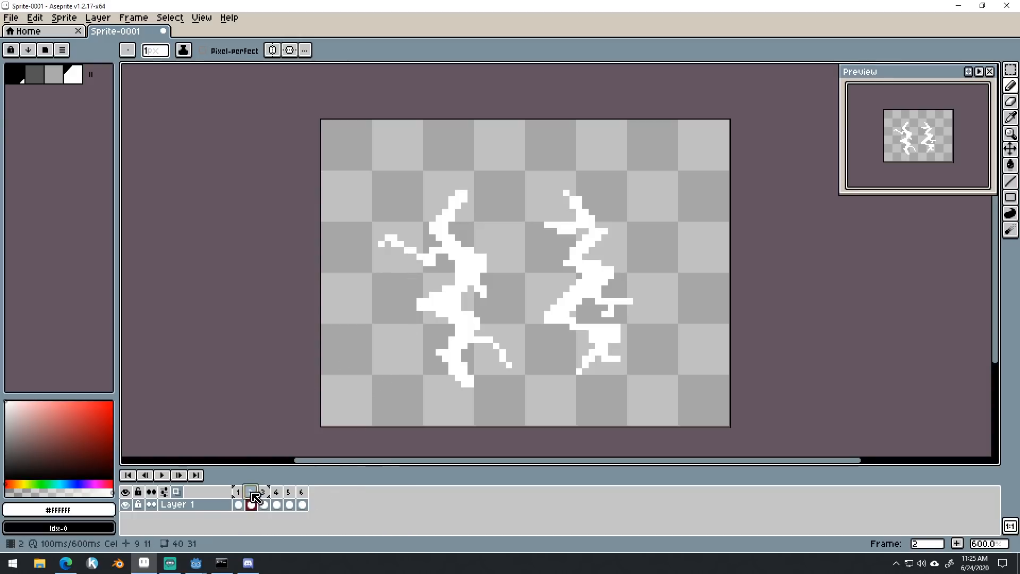
click(238, 492)
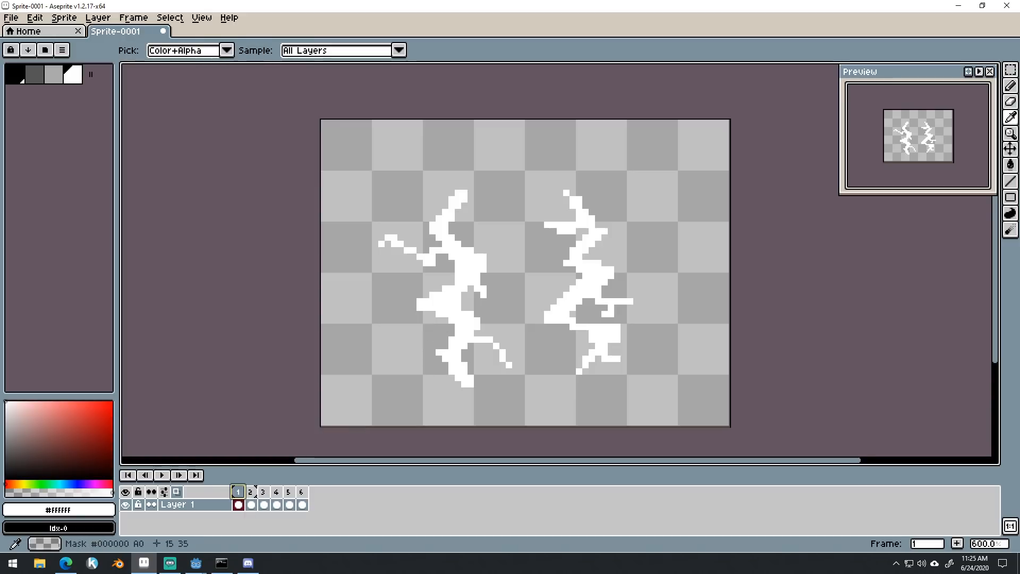
Erase both lightning bolts completely from frame 1 using the transparent colour and a 2 px brush.
key(plus)
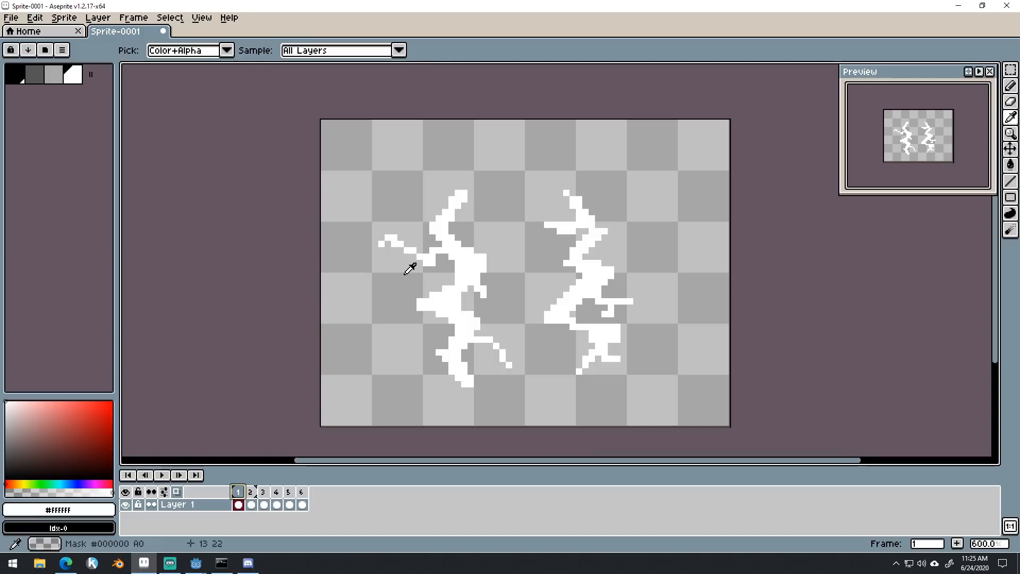
alt+click(410, 266)
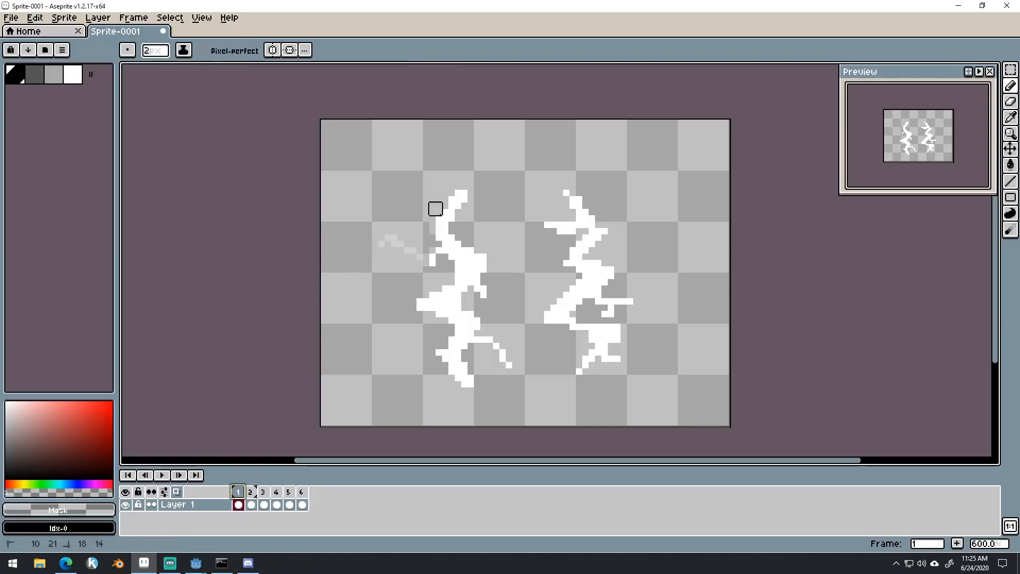
mouse_move(436, 208)
mouse_down()
mouse_move(460, 203)
mouse_move(461, 189)
mouse_move(461, 279)
mouse_move(474, 260)
mouse_move(493, 273)
mouse_up()
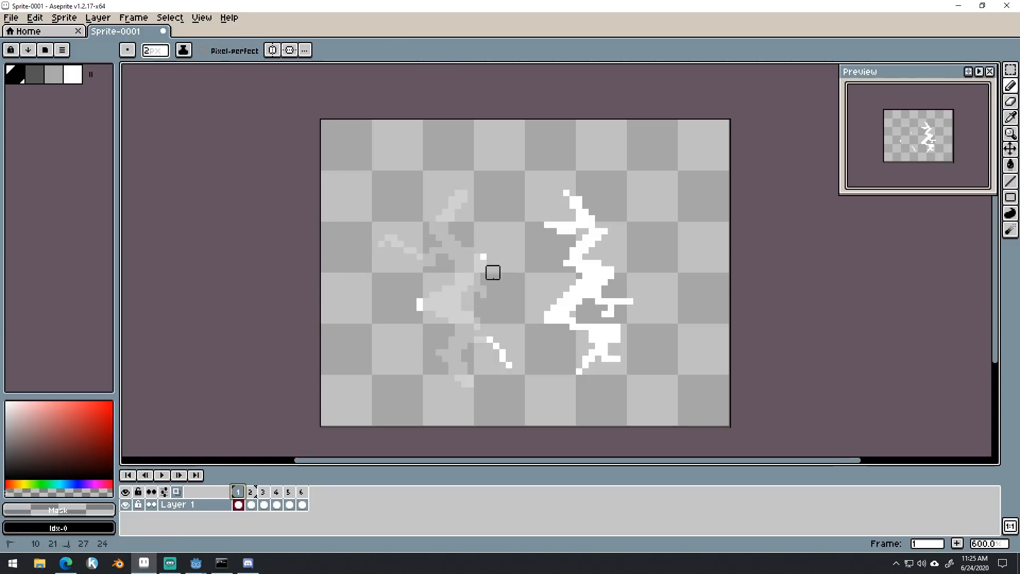
drag(499, 349, 474, 260)
drag(410, 330, 426, 317)
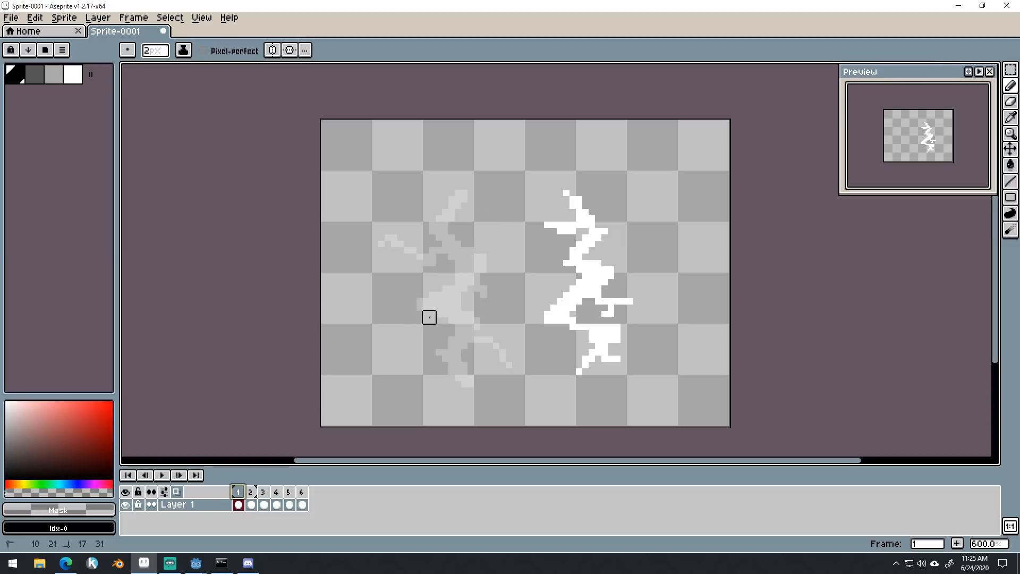
mouse_move(556, 253)
mouse_down()
mouse_move(588, 254)
mouse_move(557, 317)
mouse_move(570, 304)
mouse_move(583, 324)
mouse_move(608, 304)
mouse_move(633, 324)
mouse_up()
drag(576, 374, 575, 377)
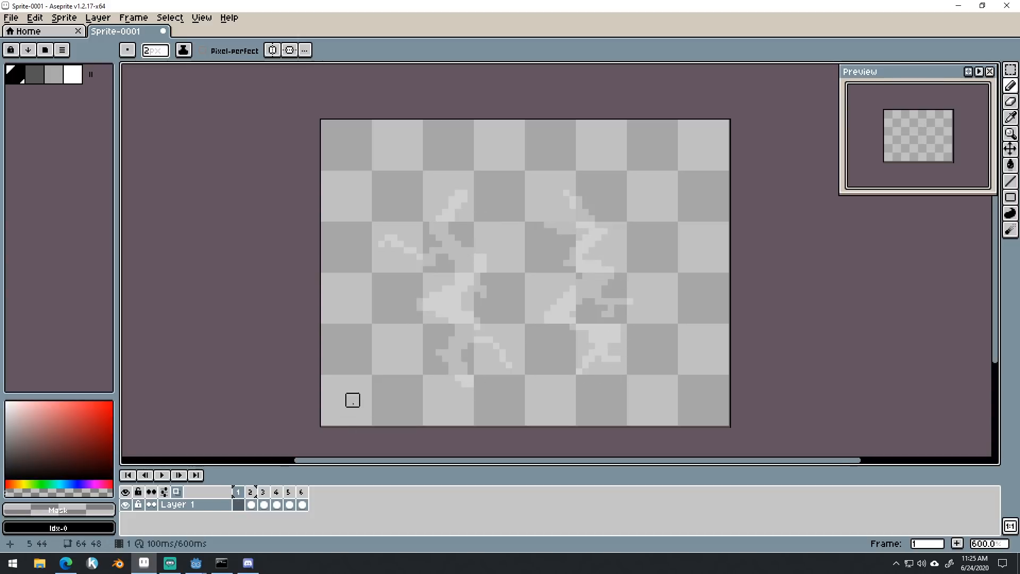
Draw a thin, jagged left bolt with short side branches in frame 1 using white and a 1 px pencil.
alt+click(353, 374)
key(plus)
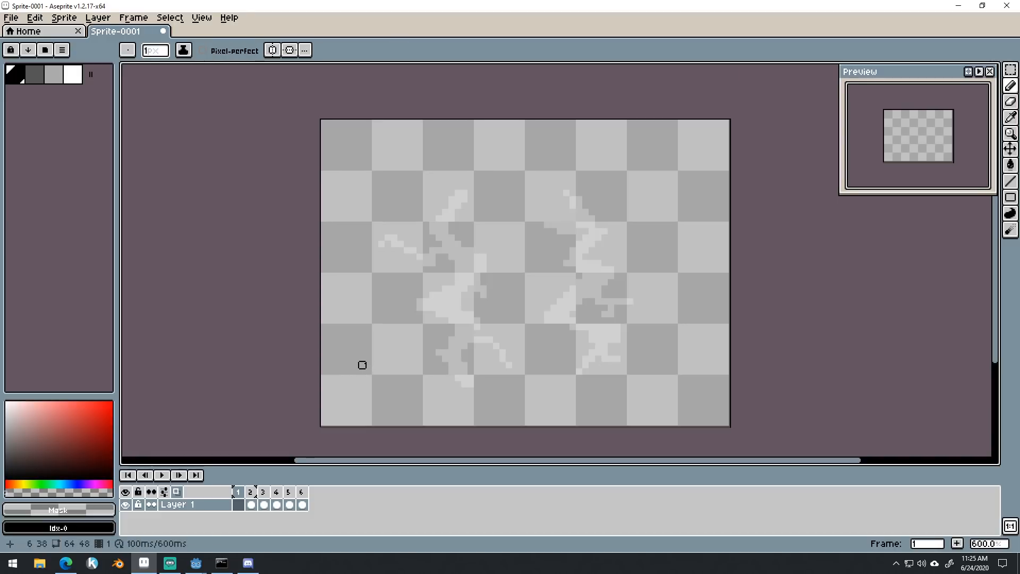
key(i)
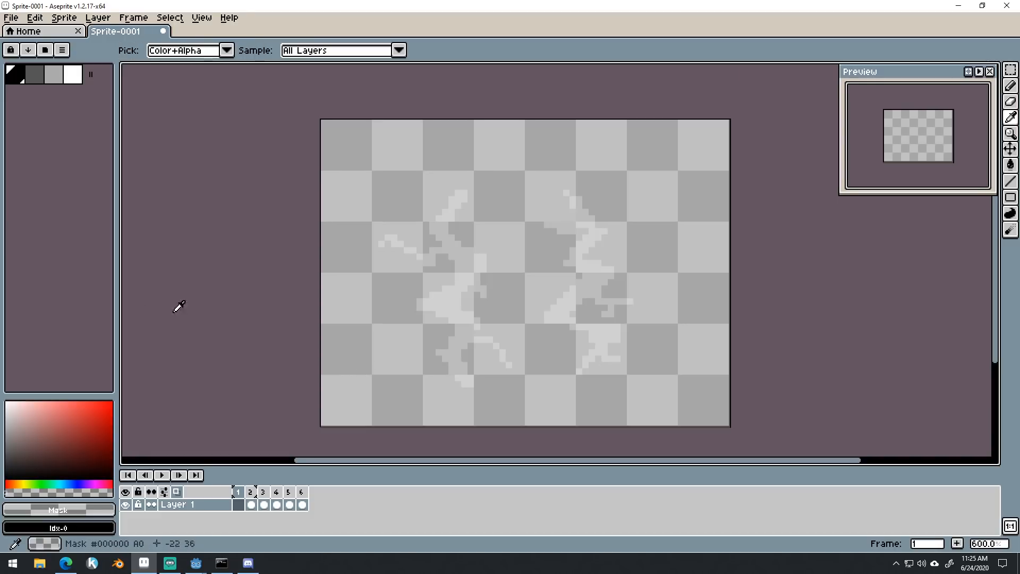
click(75, 77)
key(b)
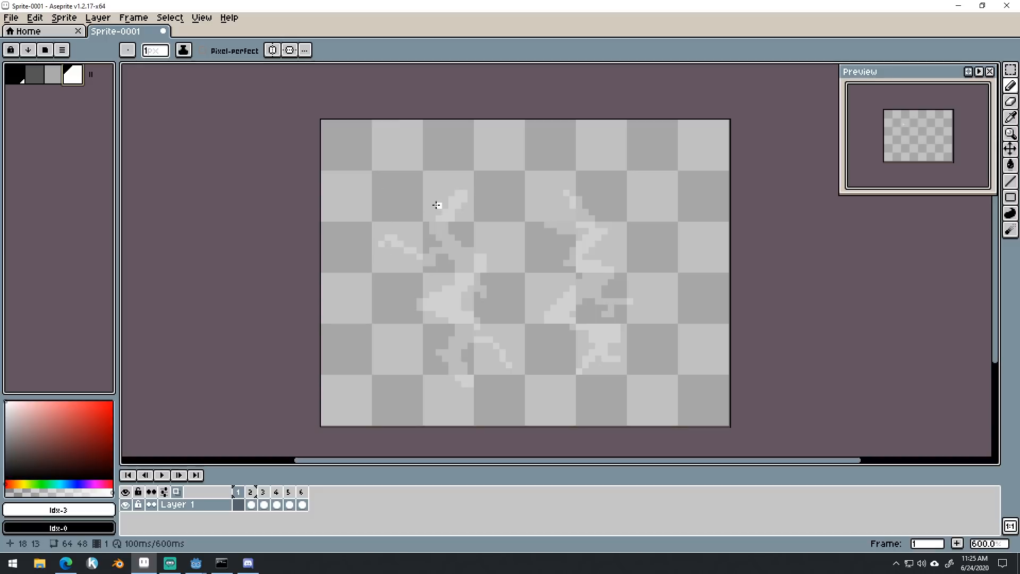
mouse_move(460, 184)
mouse_down()
mouse_move(458, 224)
mouse_move(459, 202)
mouse_up()
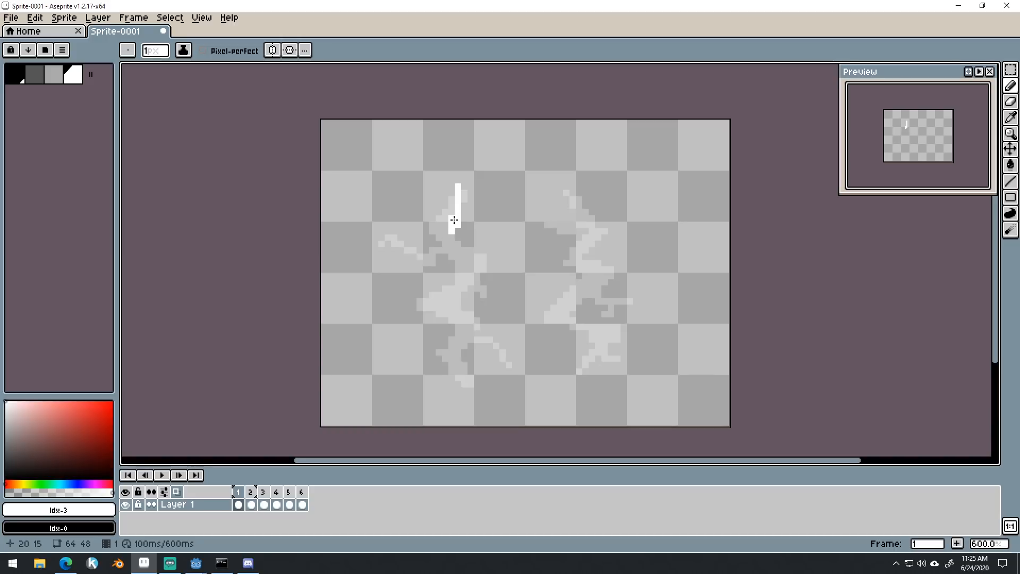
mouse_move(464, 205)
mouse_down()
mouse_move(447, 244)
mouse_move(457, 278)
mouse_move(448, 290)
mouse_move(431, 281)
mouse_move(459, 287)
mouse_move(447, 293)
mouse_move(466, 380)
mouse_move(468, 313)
mouse_move(450, 326)
mouse_move(452, 347)
mouse_move(460, 326)
mouse_move(454, 352)
mouse_up()
drag(464, 336, 483, 340)
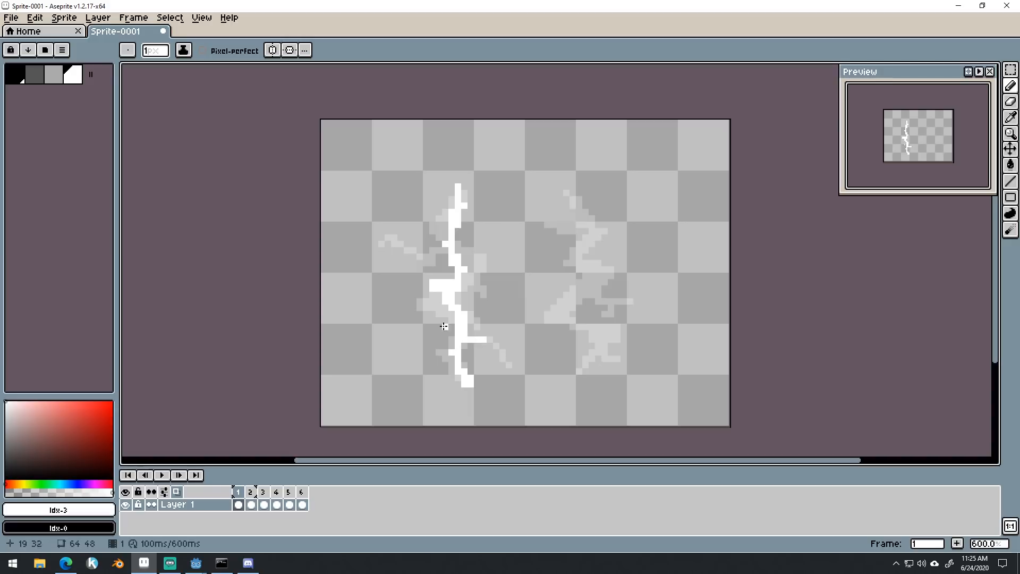
drag(462, 285, 476, 285)
mouse_move(431, 255)
mouse_down()
mouse_move(445, 245)
mouse_move(430, 238)
mouse_up()
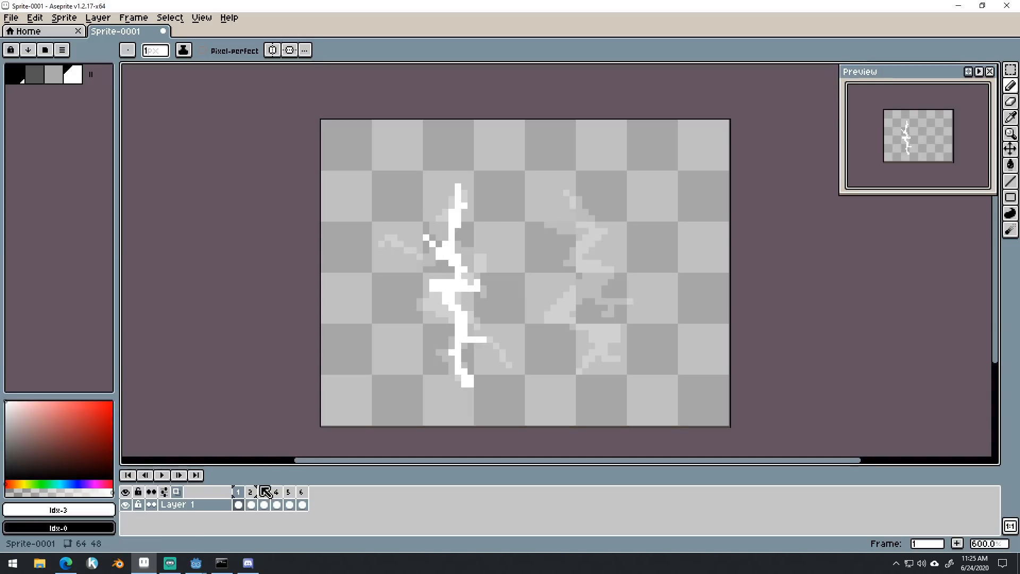
Duplicate frame 1's thin left bolt into a new frame 2.
click(243, 494)
click(252, 494)
click(242, 495)
drag(243, 495, 257, 501)
click(237, 495)
click(254, 500)
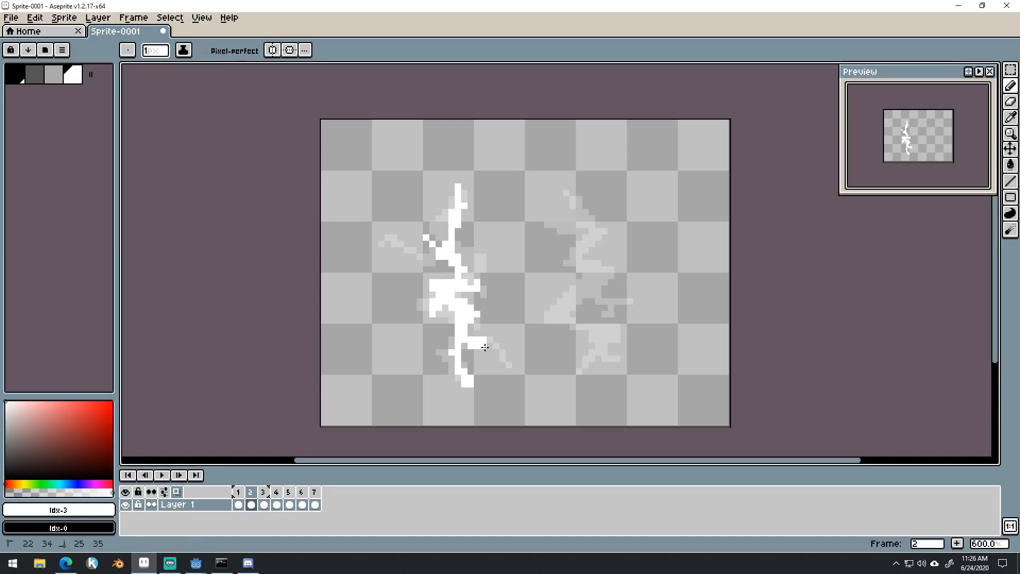
Thicken the left bolt in frame 2 and extend its lower and upper-left side branches in white.
mouse_move(484, 347)
mouse_down()
mouse_move(497, 353)
mouse_move(440, 359)
mouse_up()
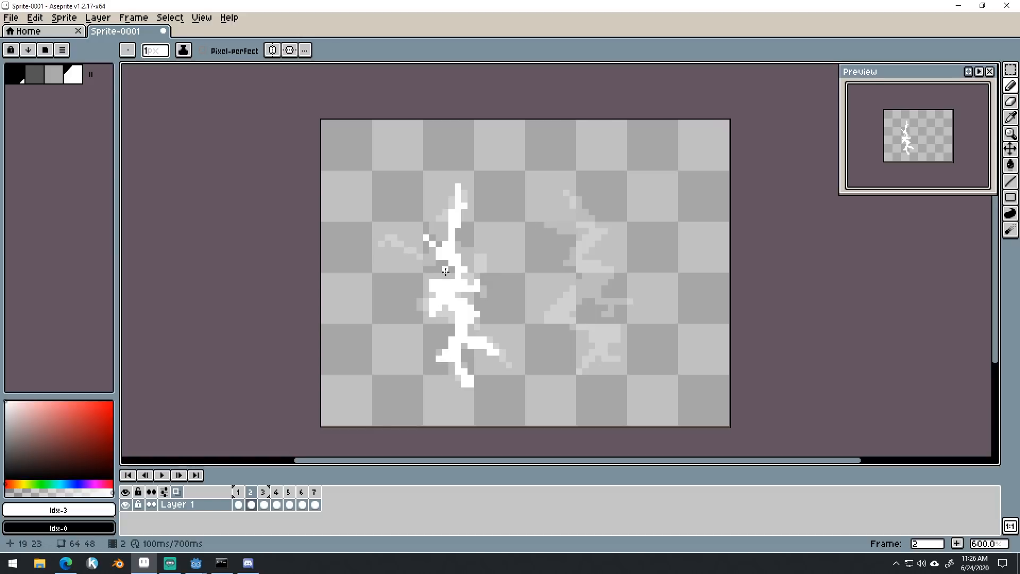
mouse_move(459, 280)
mouse_down()
mouse_move(435, 255)
mouse_move(450, 253)
mouse_move(453, 214)
mouse_up()
drag(415, 249, 406, 244)
Trim stray pixels from the left bolt's tip, edges and lower end in frame 2 with the transparent colour, comparing it with frame 1.
alt+click(416, 212)
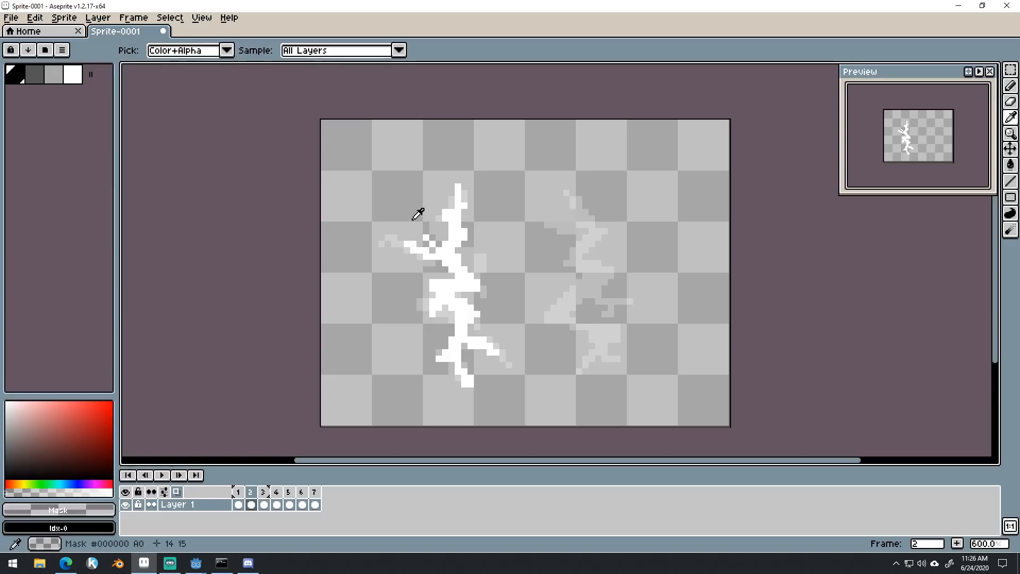
mouse_move(447, 199)
mouse_down()
mouse_move(451, 189)
mouse_move(467, 227)
mouse_up()
mouse_move(478, 276)
mouse_down()
mouse_move(464, 308)
mouse_move(489, 339)
mouse_move(458, 359)
mouse_up()
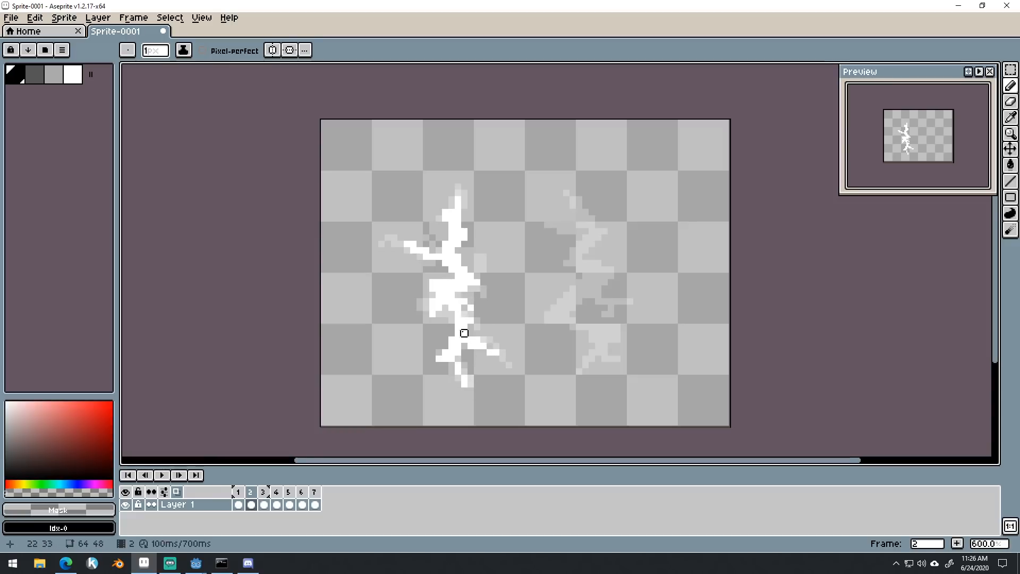
click(241, 493)
mouse_move(245, 496)
mouse_down()
mouse_move(329, 505)
mouse_move(252, 504)
mouse_up()
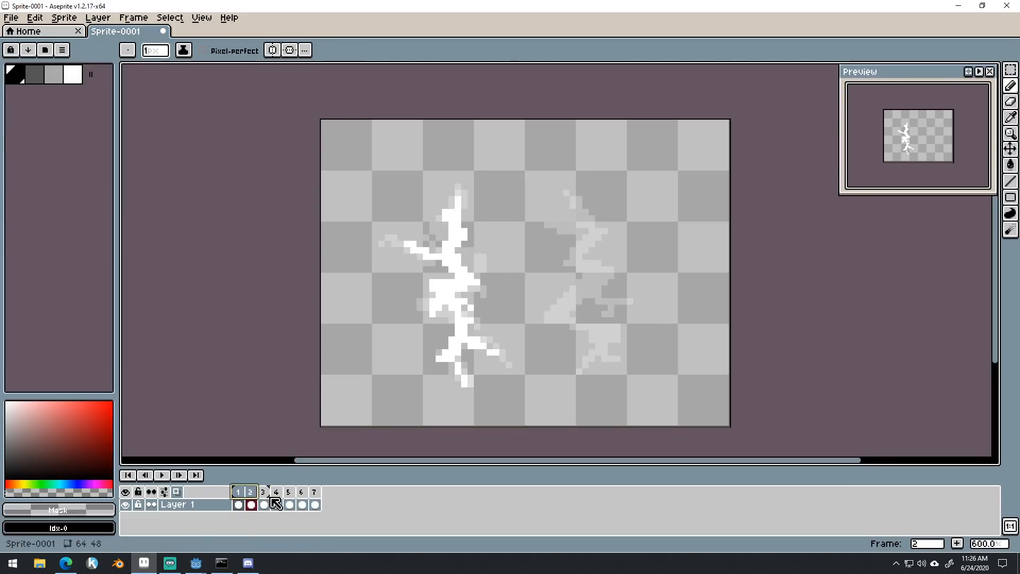
click(254, 502)
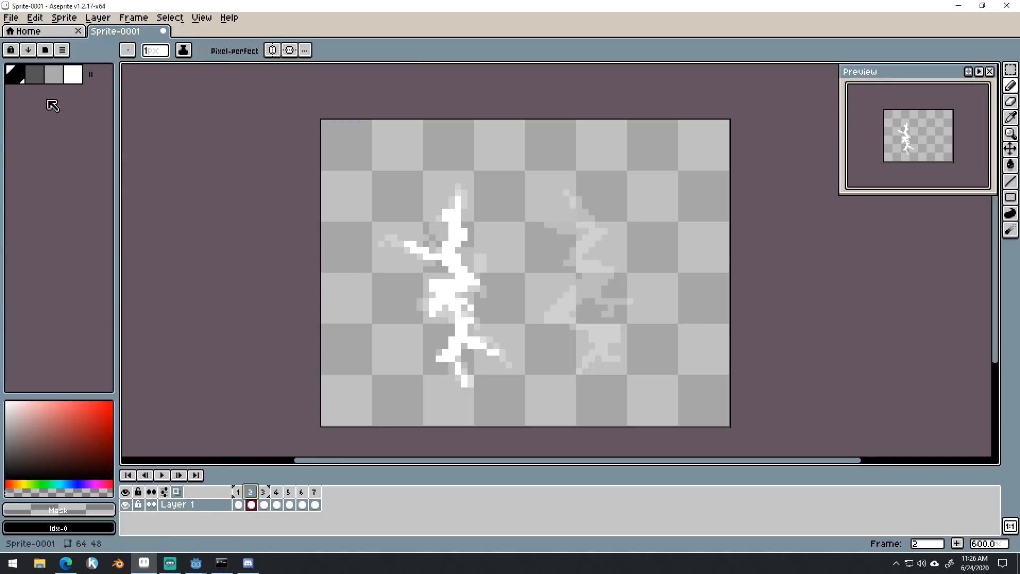
Draw the white jagged trunk of the right bolt in frame 2, following the onion-skin outline from top to bottom.
click(79, 82)
alt+click(586, 236)
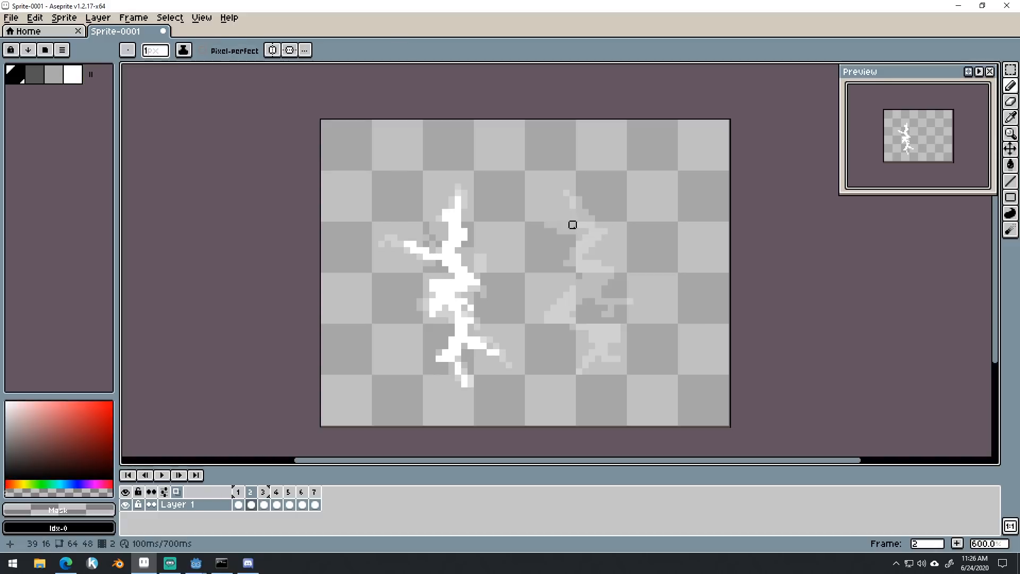
alt+click(469, 243)
drag(579, 206, 585, 263)
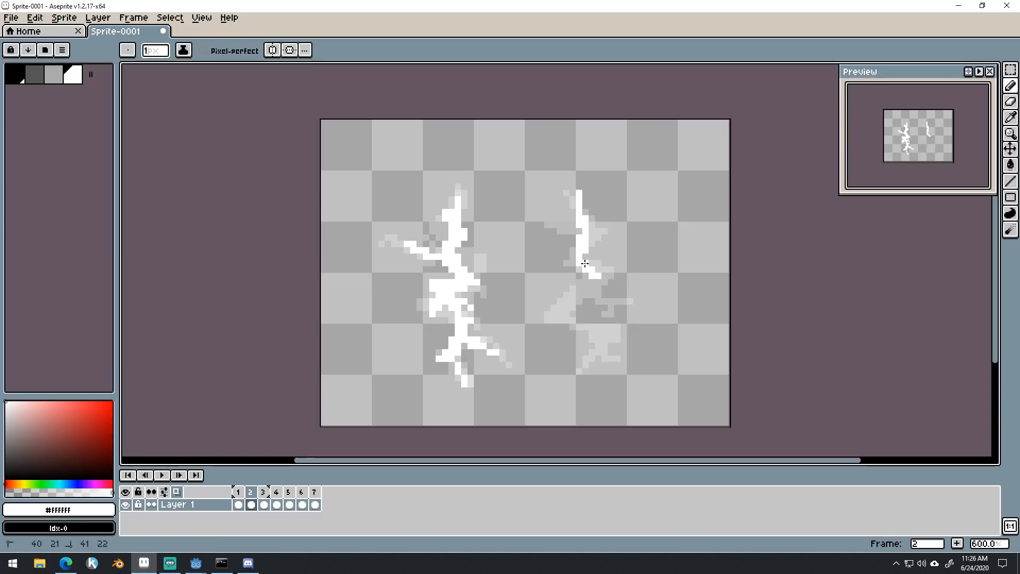
click(592, 280)
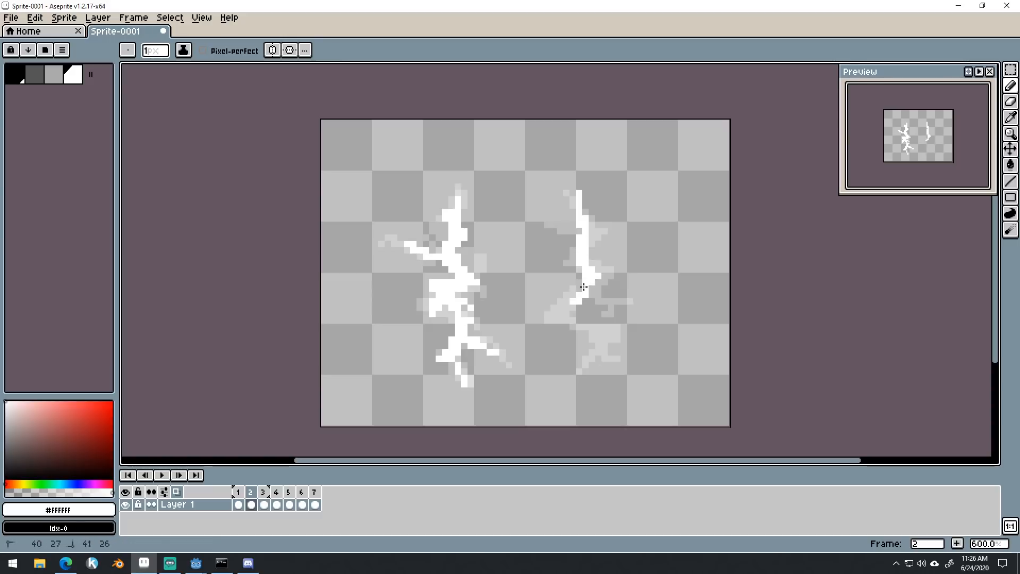
mouse_move(577, 314)
mouse_down()
mouse_move(599, 330)
mouse_move(585, 366)
mouse_up()
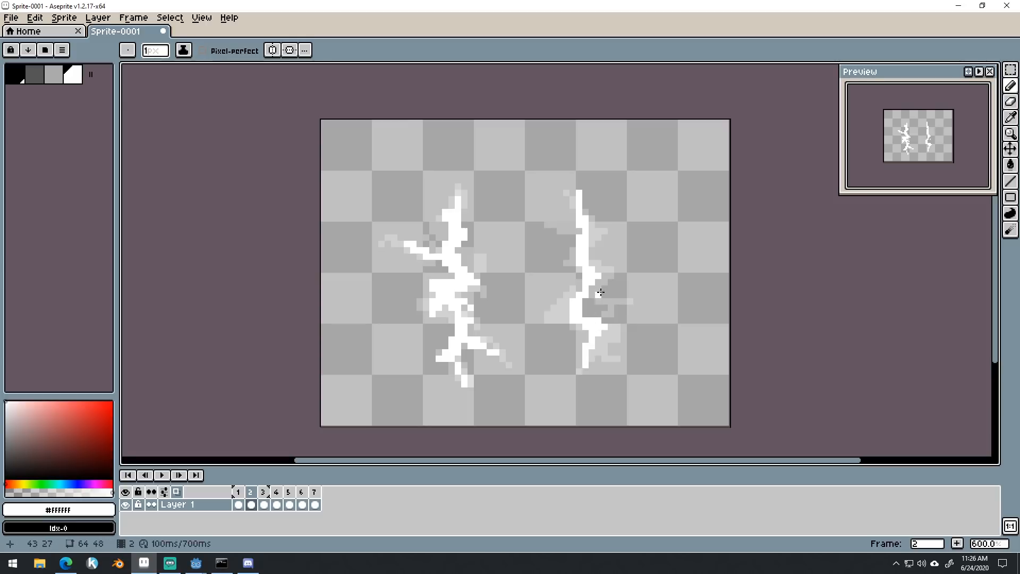
Add short white side branches to the upper left and both middle sides of the right bolt in frame 2.
drag(600, 292, 609, 301)
drag(580, 236, 564, 233)
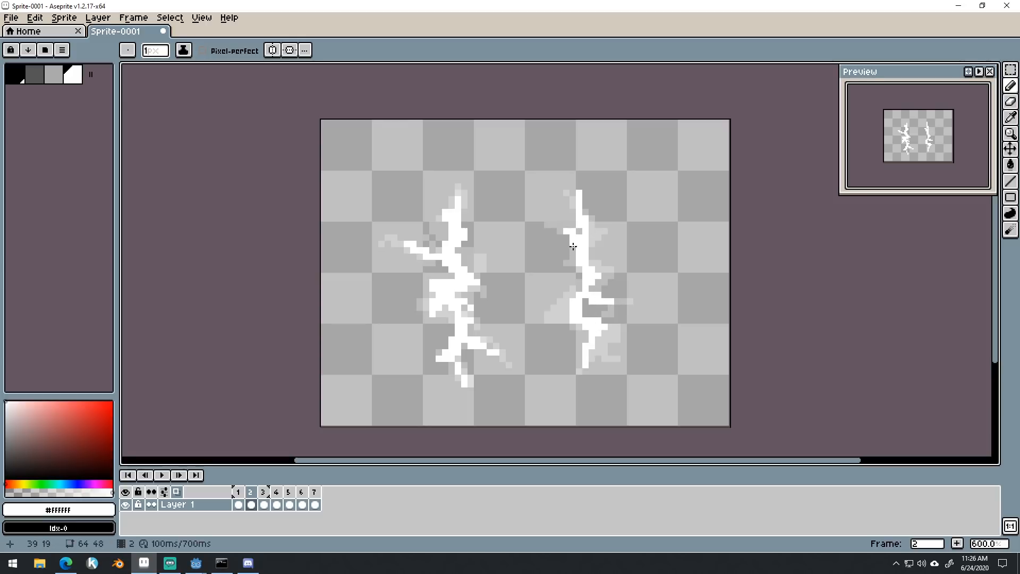
drag(576, 294, 551, 295)
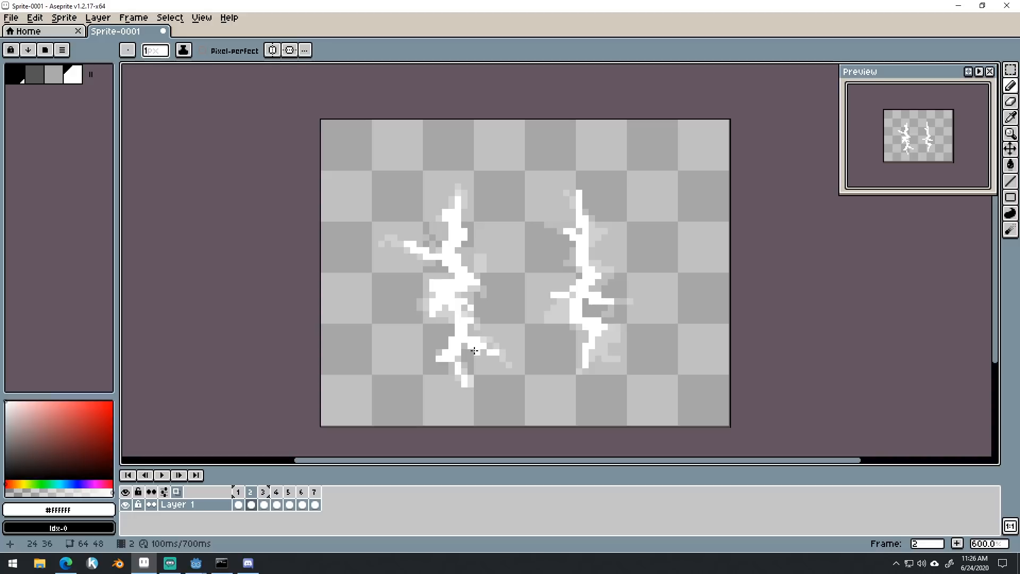
Thin the right bolt's middle and upper-right edges in frame 4 with the transparent colour, comparing it with frame 3.
drag(238, 492, 315, 491)
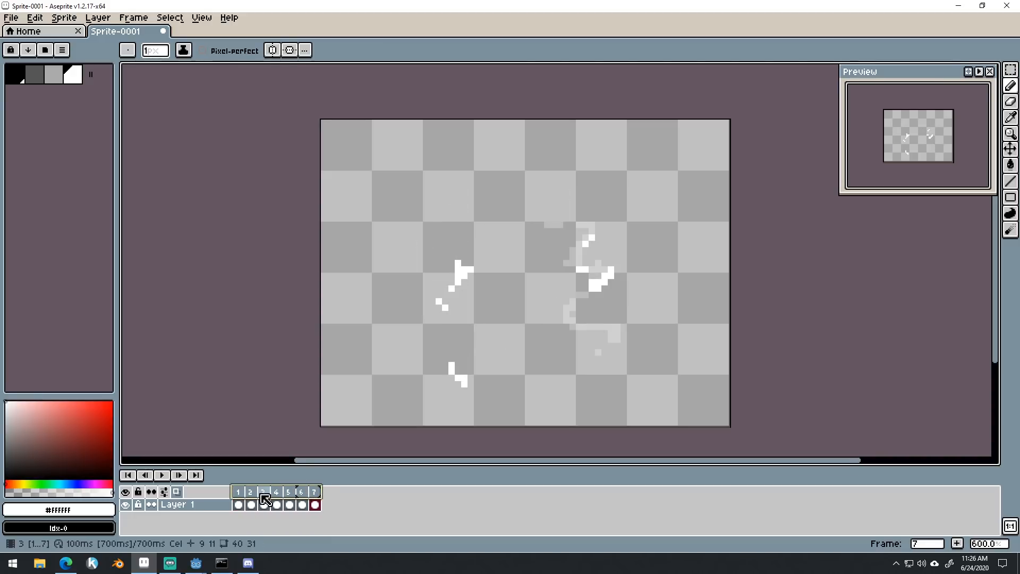
click(251, 492)
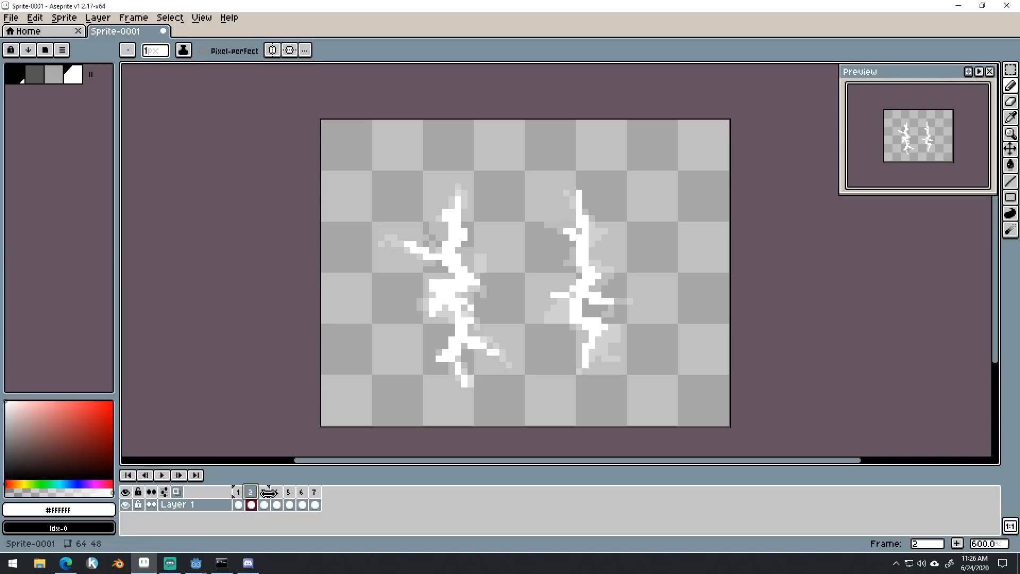
click(269, 495)
click(277, 490)
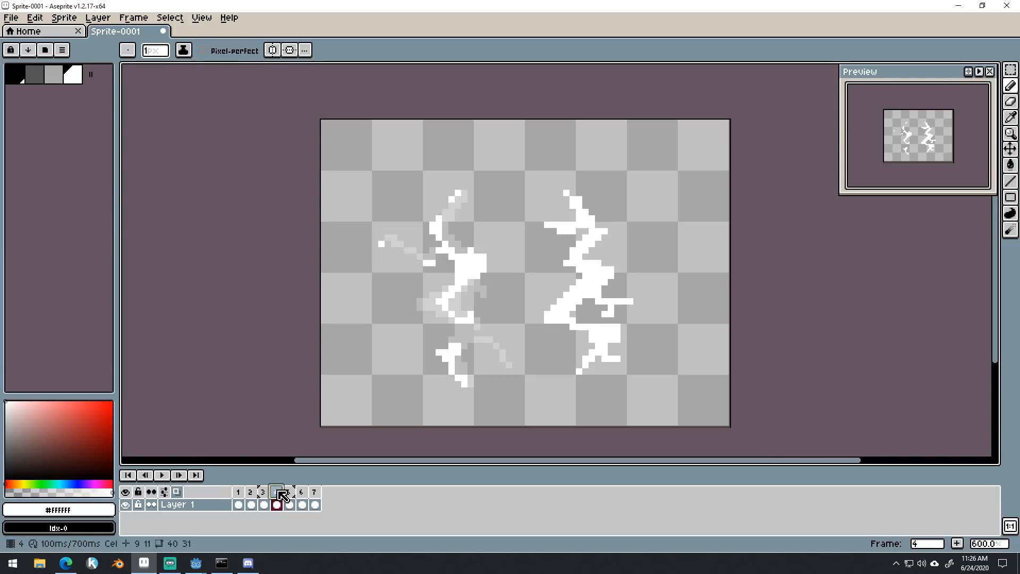
click(268, 491)
click(279, 491)
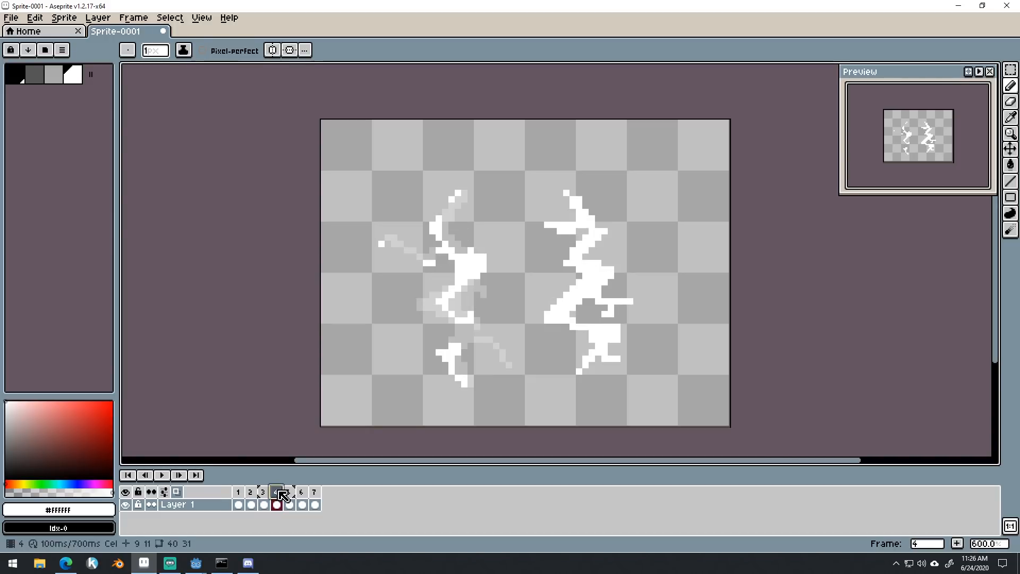
alt+click(535, 285)
mouse_move(573, 282)
mouse_down()
mouse_move(566, 289)
mouse_move(592, 263)
mouse_up()
drag(605, 231, 579, 199)
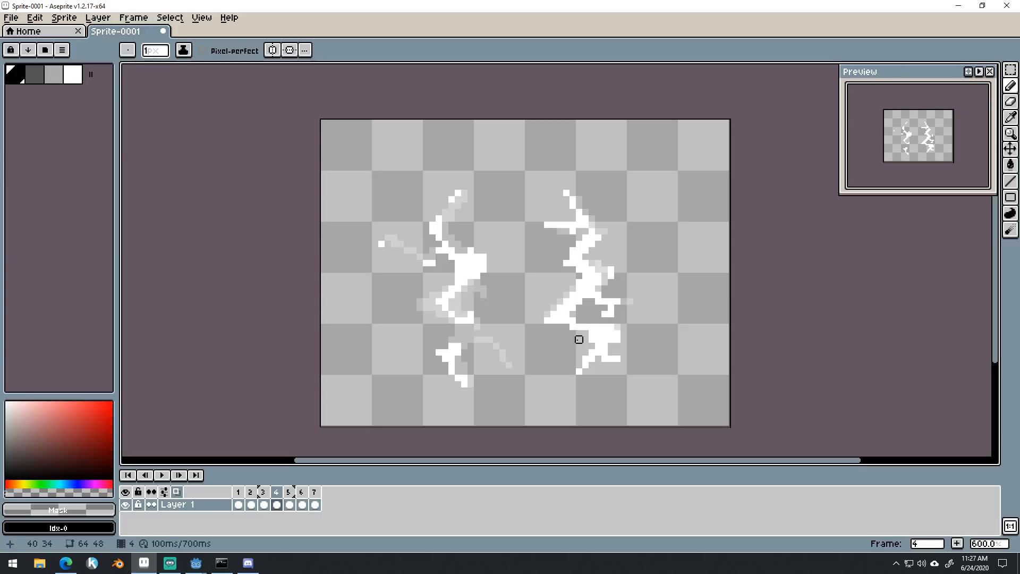
Erase the left bolt's top pixels, the detached pixel beside it and stray edge pixels in frame 5 with the transparent colour.
click(291, 505)
click(279, 495)
click(291, 494)
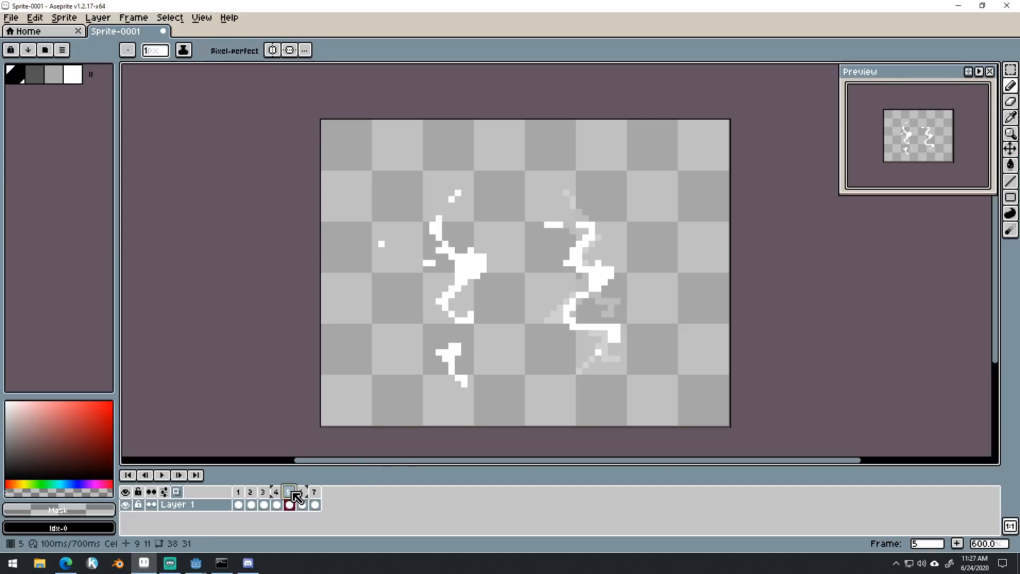
click(280, 491)
click(291, 491)
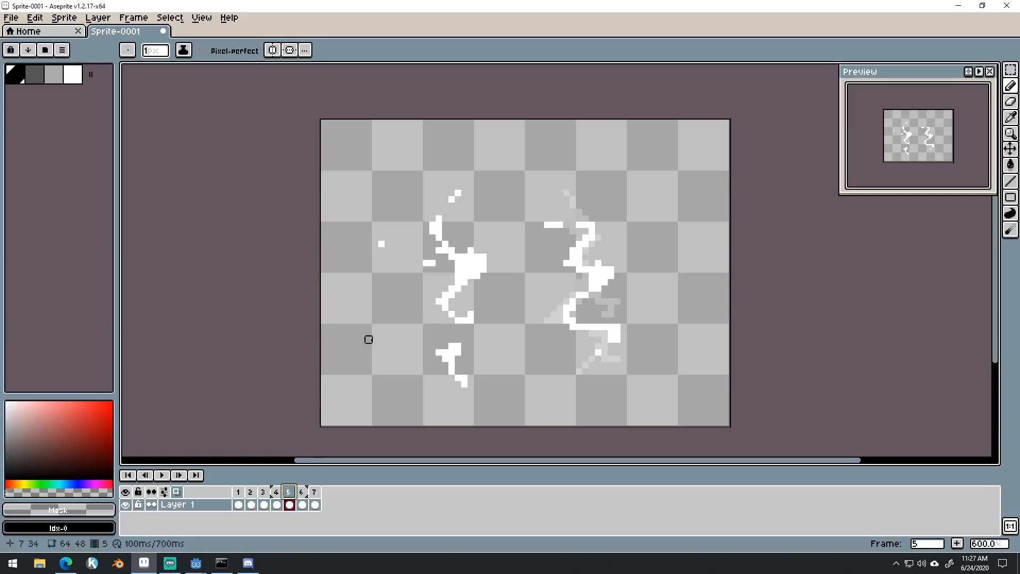
alt+click(451, 219)
click(458, 193)
drag(458, 193, 465, 250)
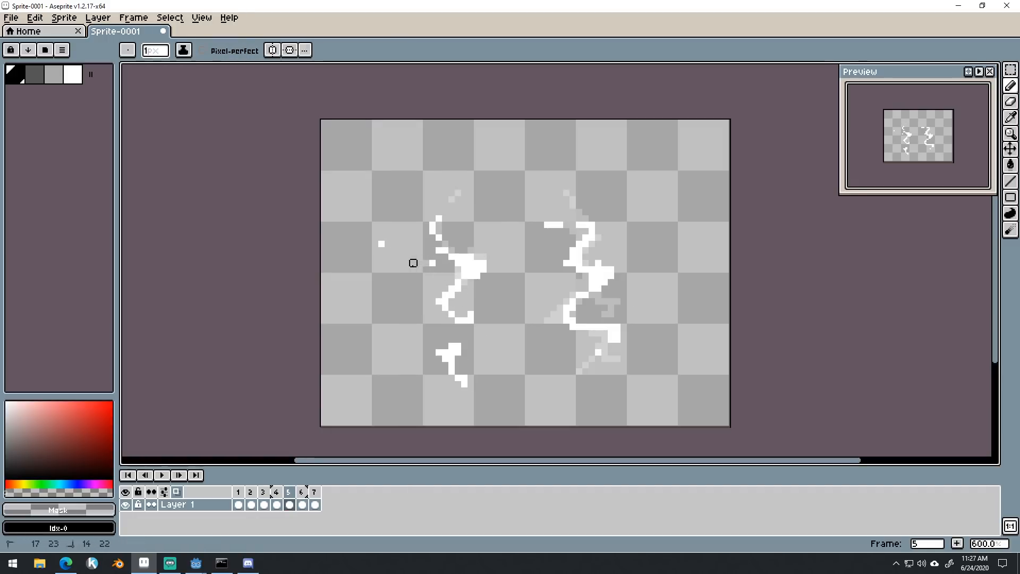
click(381, 244)
click(468, 320)
Erase the right bolt's detached upper-left dash, thick middle edges and lower-right end in frame 6.
click(301, 490)
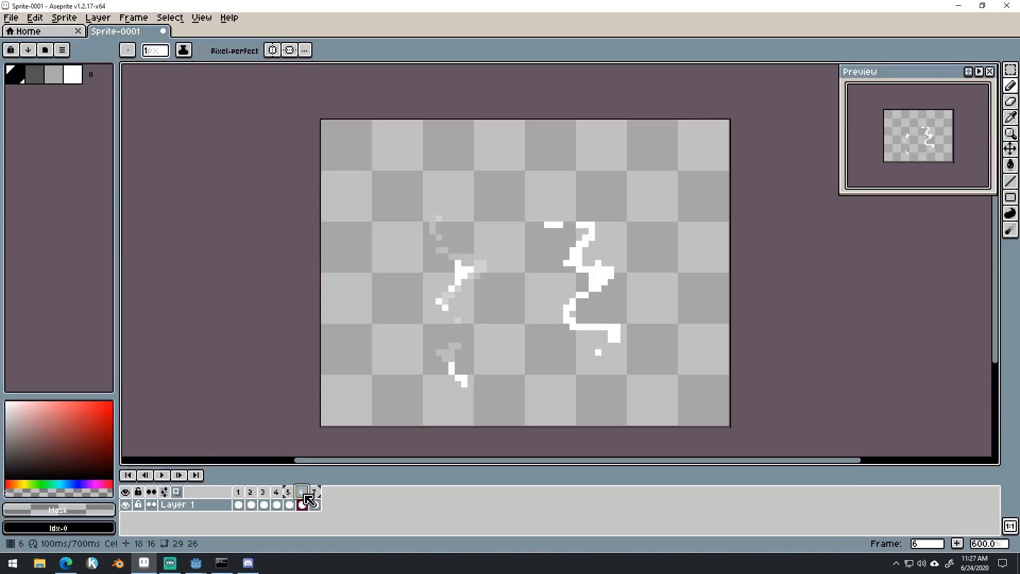
key(Left)
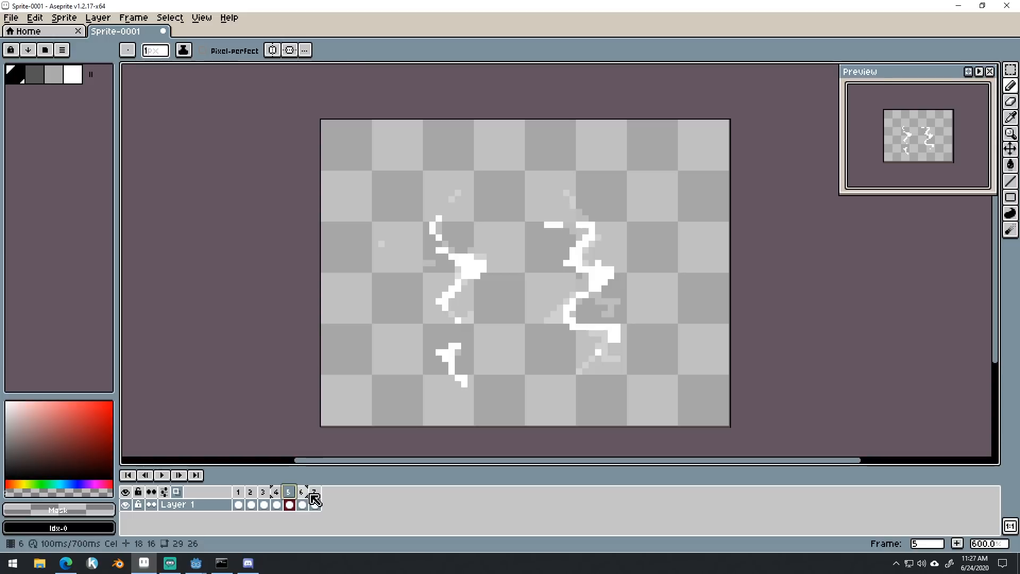
key(Right)
drag(559, 225, 534, 224)
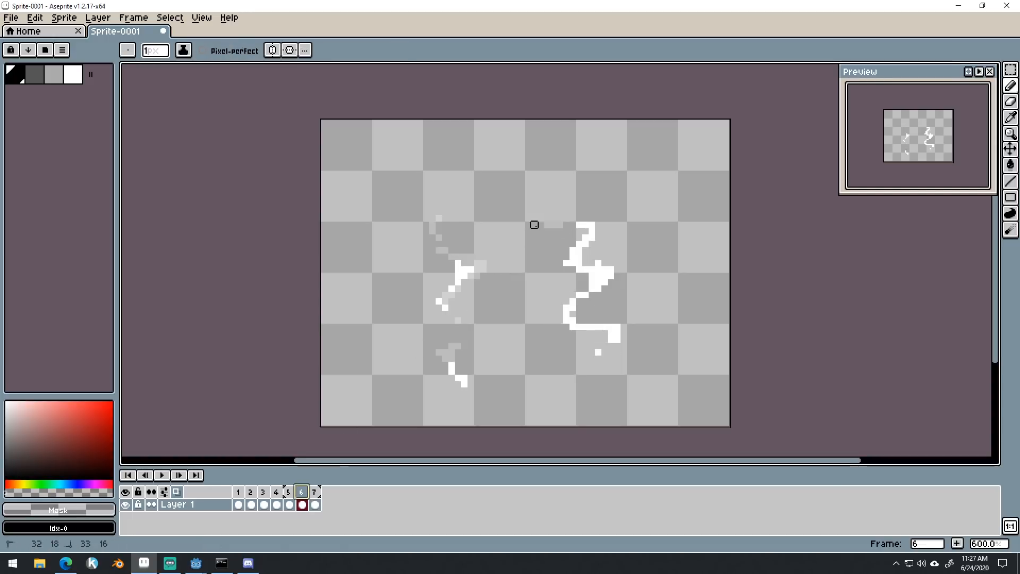
mouse_move(592, 263)
mouse_down()
mouse_move(608, 269)
mouse_move(602, 289)
mouse_up()
drag(611, 334, 624, 333)
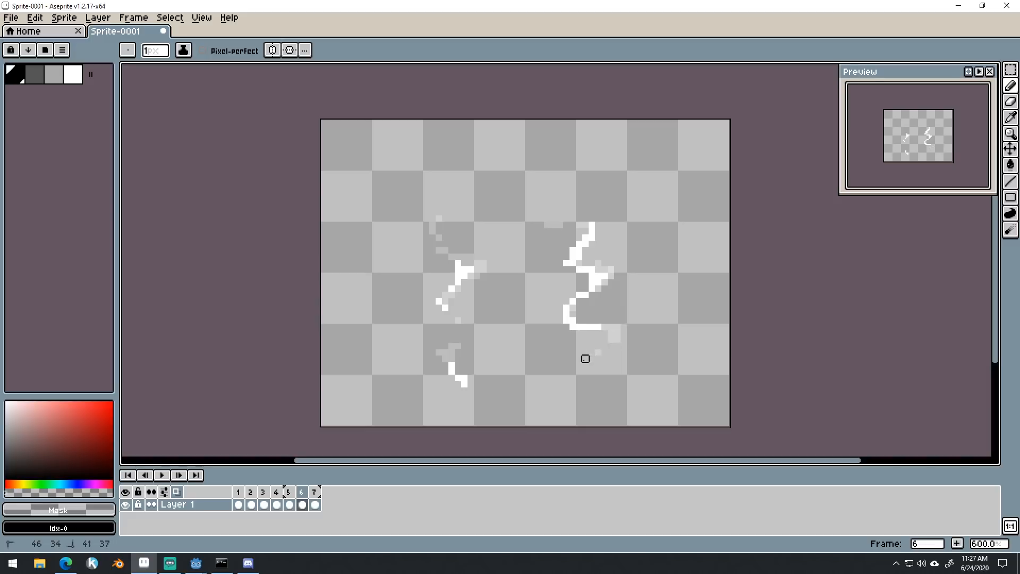
Erase the left bolt's lower fragments in frame 7, comparing it with frame 6.
click(314, 492)
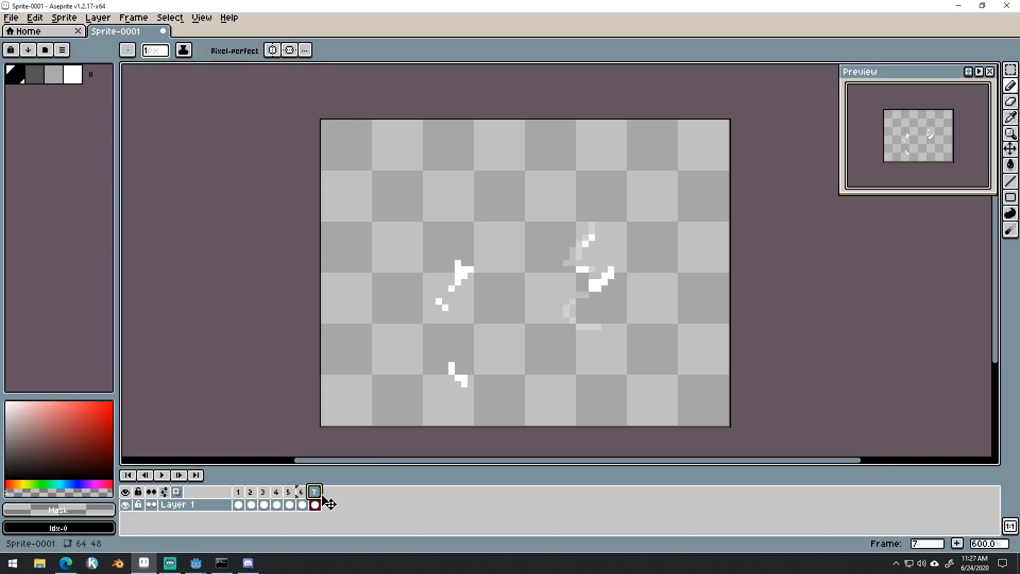
click(303, 501)
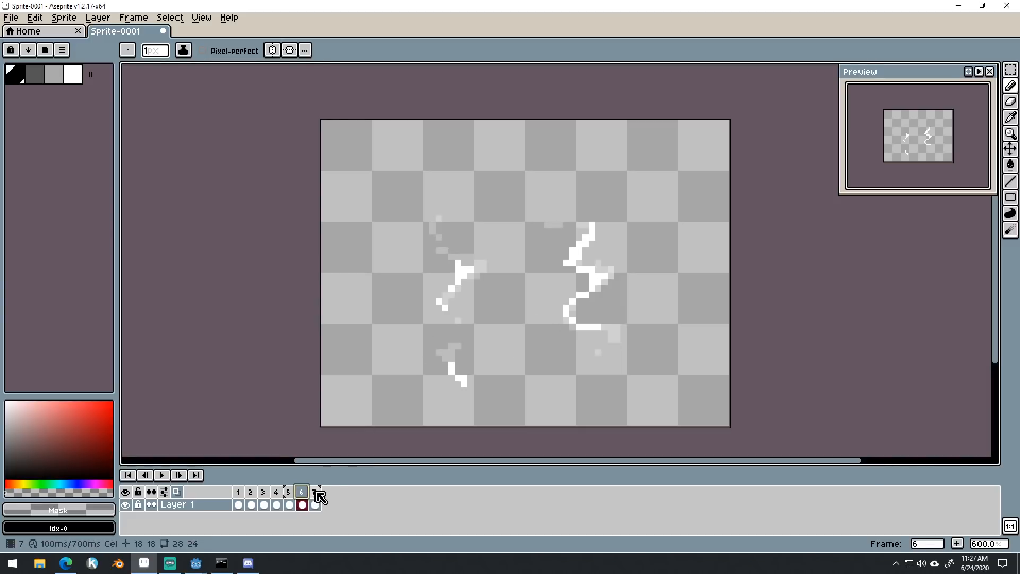
click(318, 495)
key(i)
key(b)
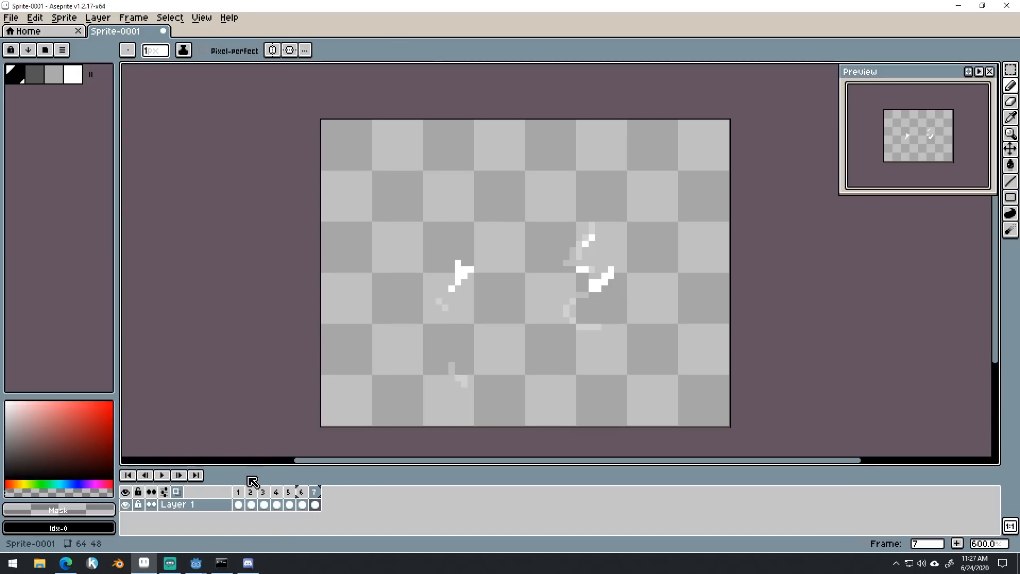
Play the lightning animation, stop it, and step through frames 2 to 5 to check how the left bolt breaks apart.
click(240, 493)
click(162, 475)
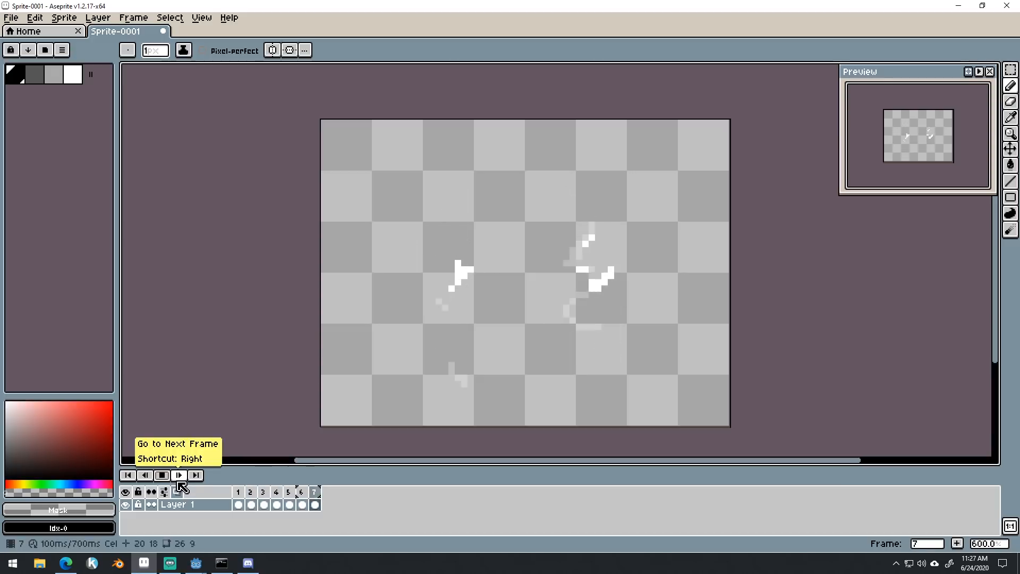
click(180, 491)
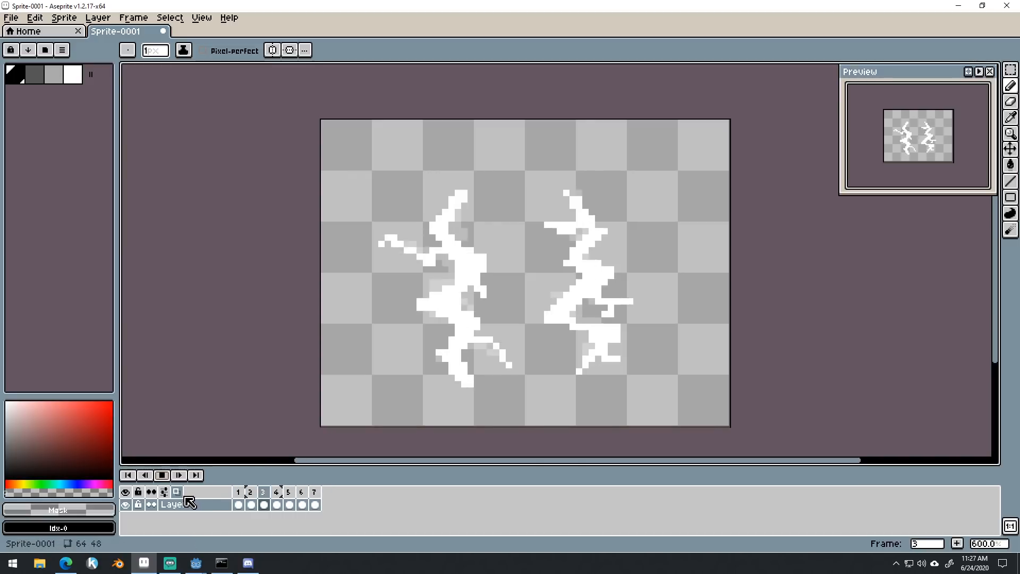
key(Return)
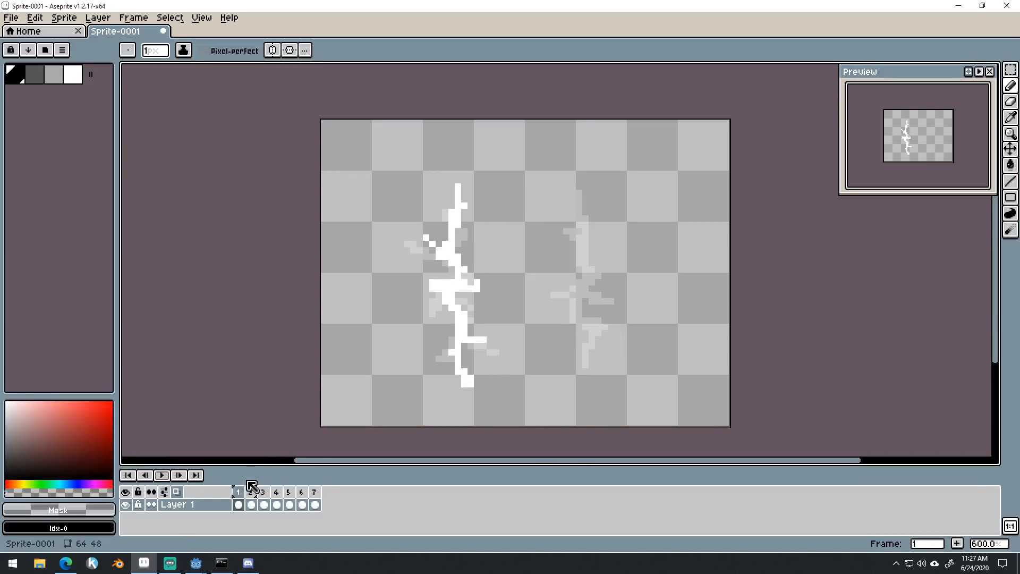
click(252, 502)
click(266, 499)
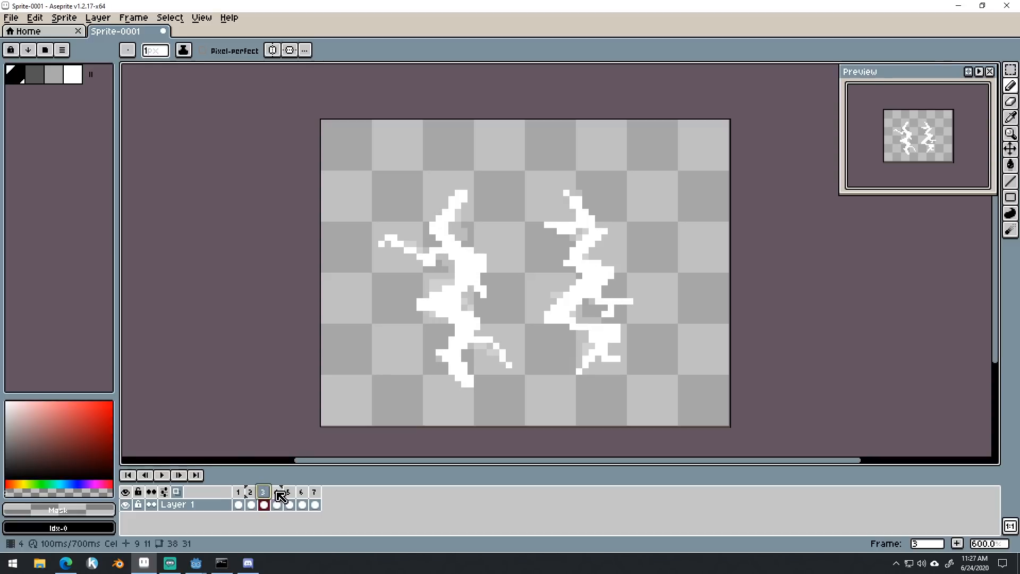
click(277, 496)
click(295, 496)
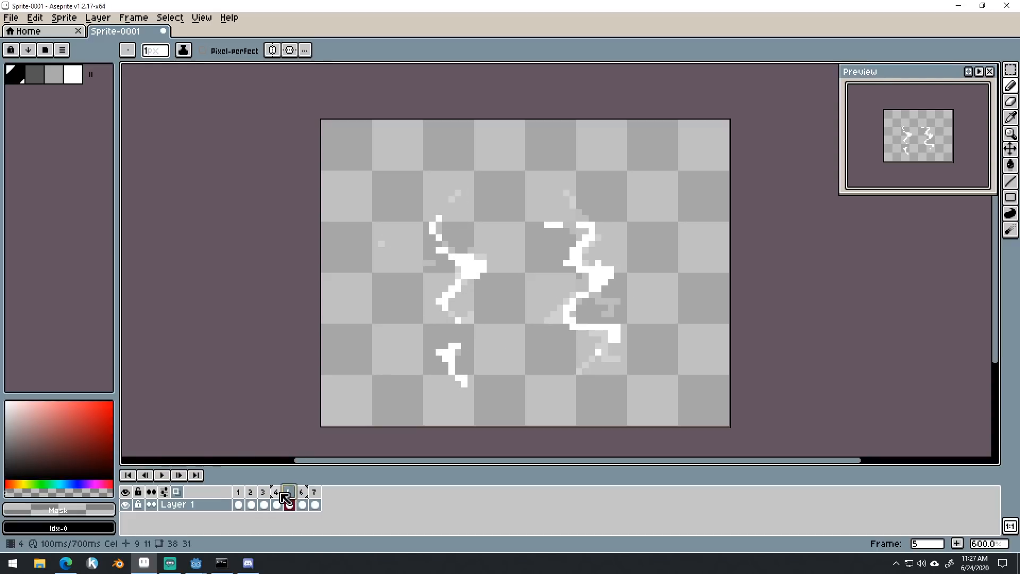
click(277, 497)
click(264, 493)
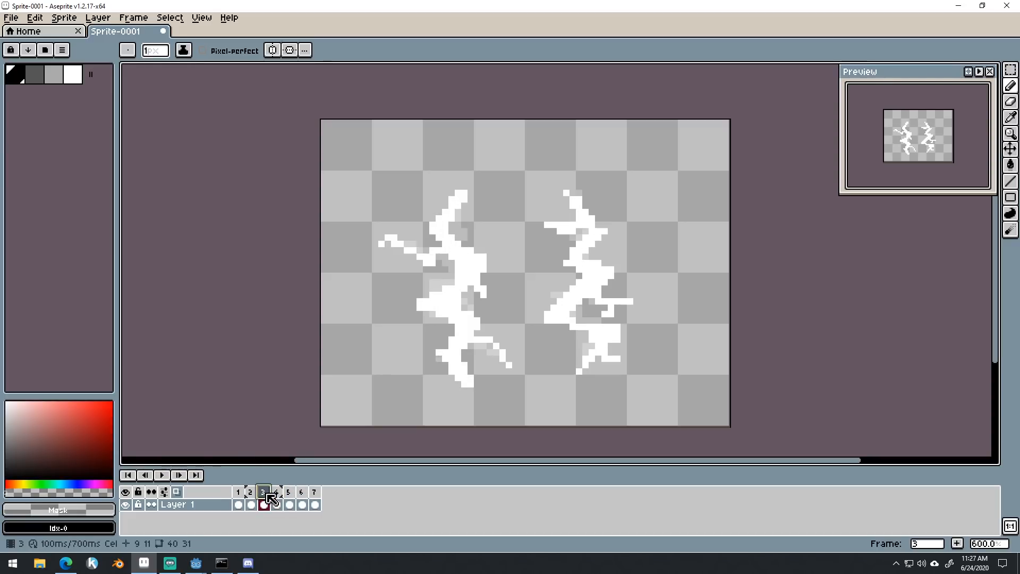
Add white pixels to the left bolt in frame 5, thickening its upper tip, widening its middle rightward and extending its lower end.
click(75, 75)
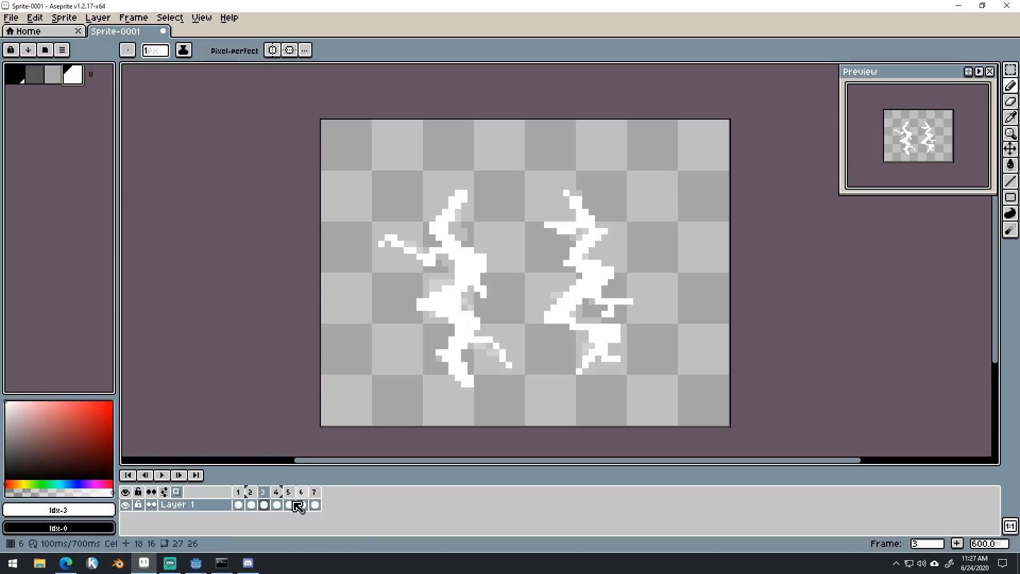
click(277, 492)
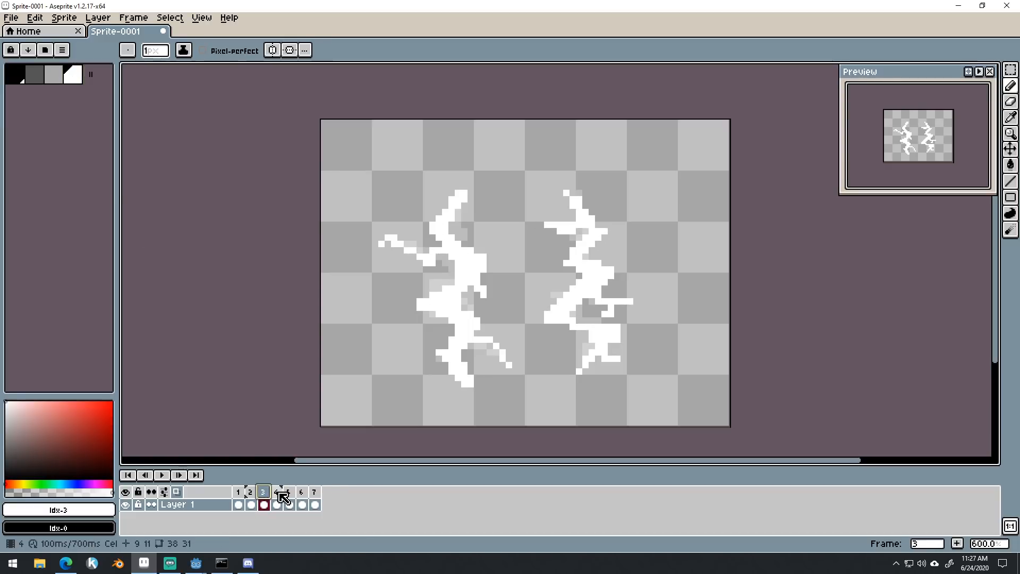
click(290, 493)
key(comma)
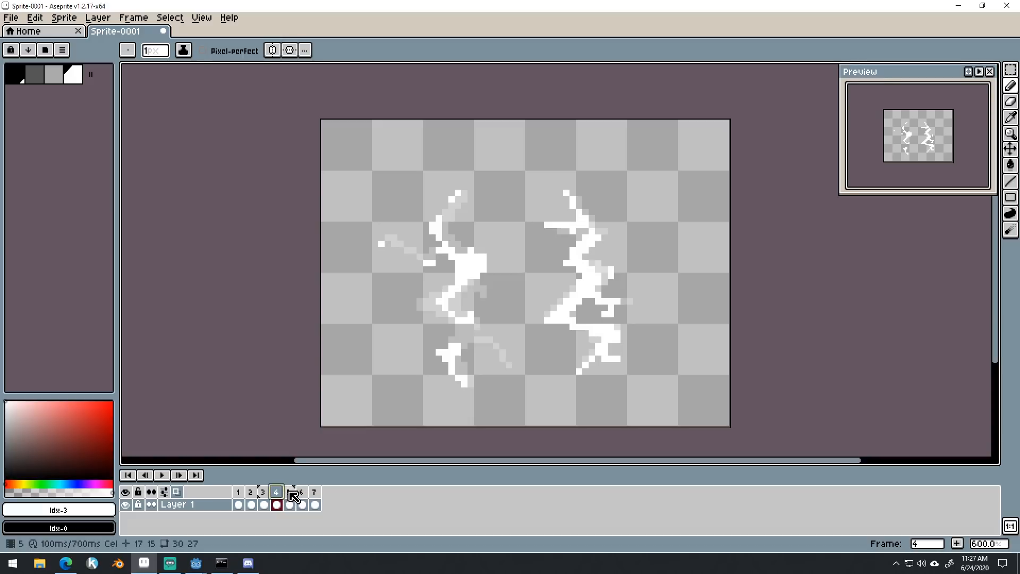
key(period)
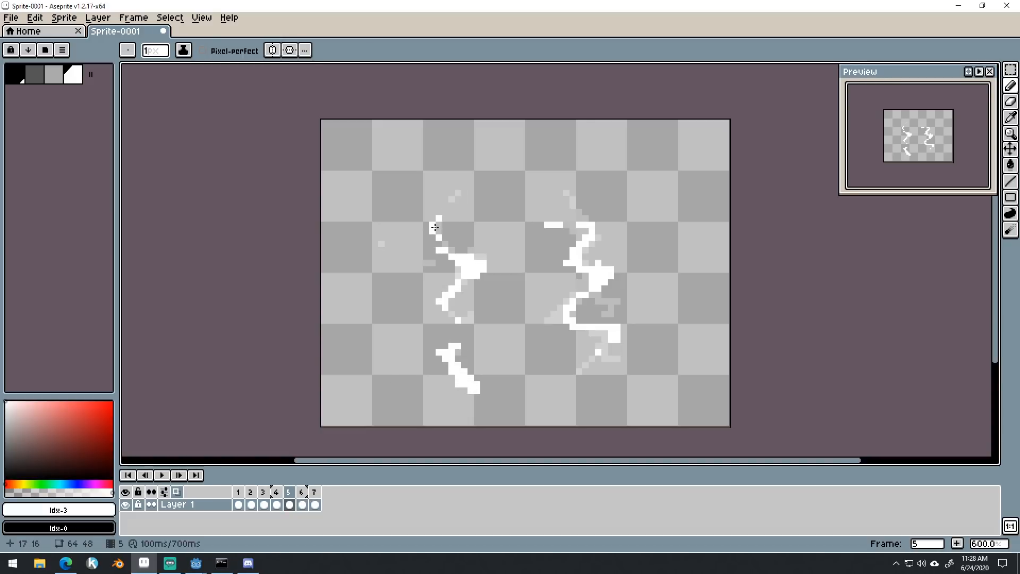
click(435, 221)
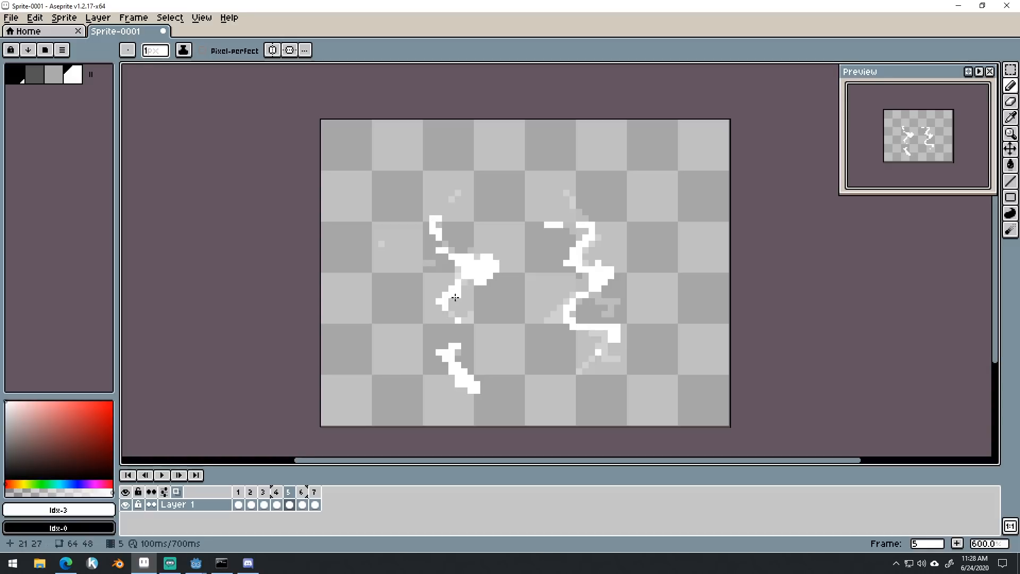
Draw a small white fragment to the right of the left bolt's middle in frame 6 and extend its lower piece down-right.
click(301, 491)
click(290, 493)
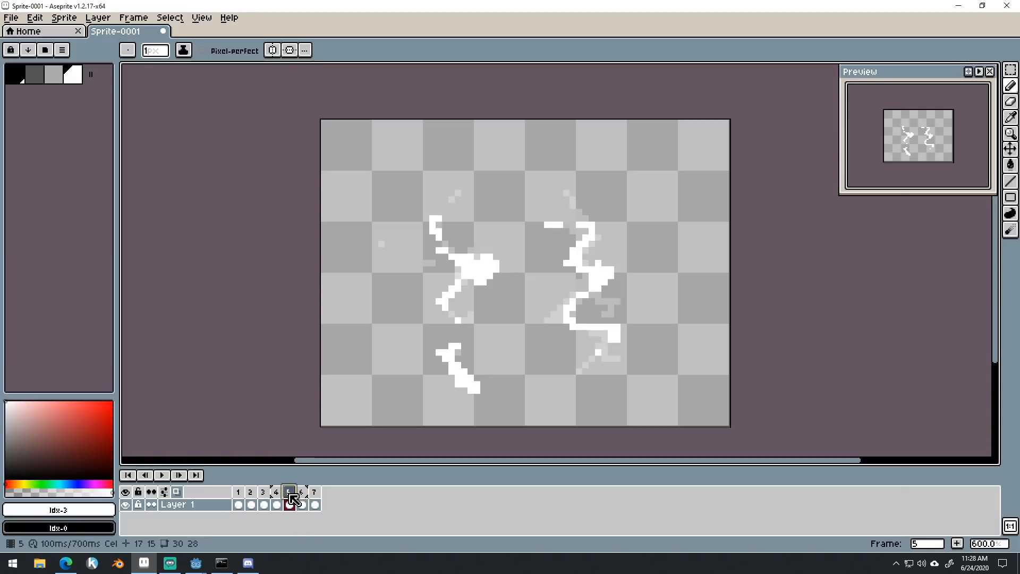
click(302, 493)
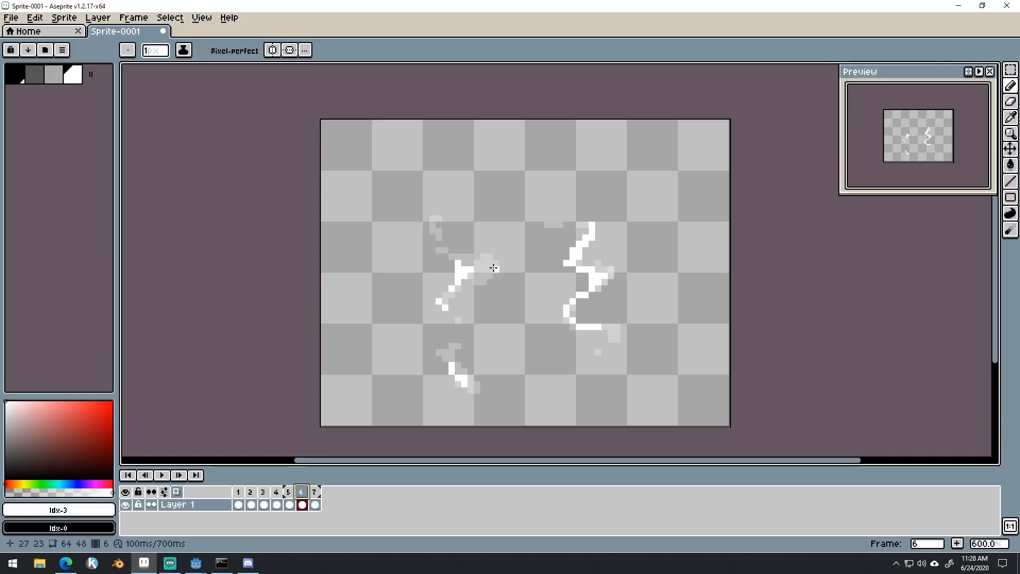
drag(477, 389, 484, 395)
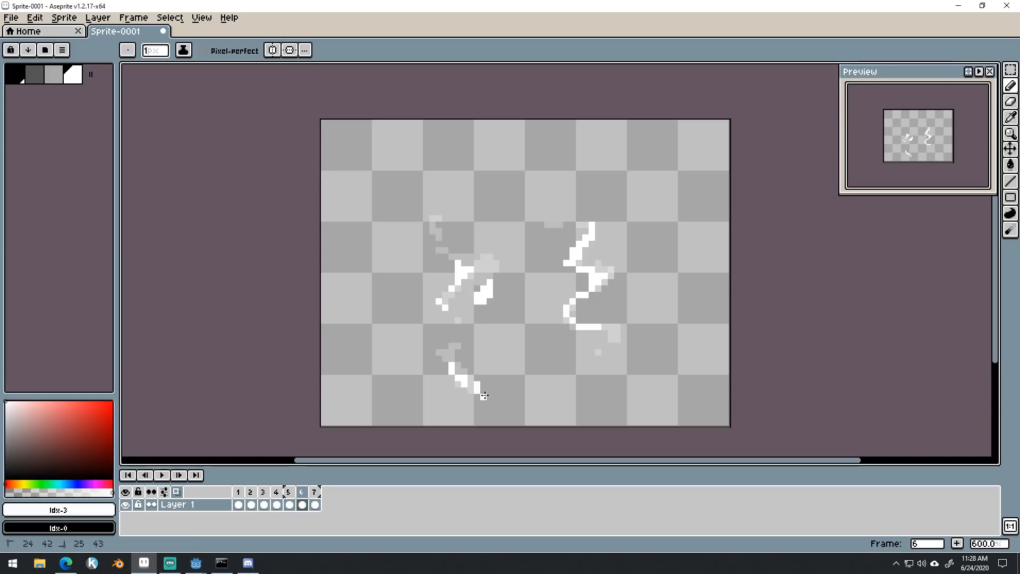
Reshape the fragment beside the left bolt's middle in frame 6 with white and transparent pixels, comparing it with frame 5.
mouse_move(290, 494)
mouse_down()
mouse_move(304, 493)
mouse_move(279, 493)
mouse_move(314, 494)
mouse_move(277, 496)
mouse_move(305, 507)
mouse_up()
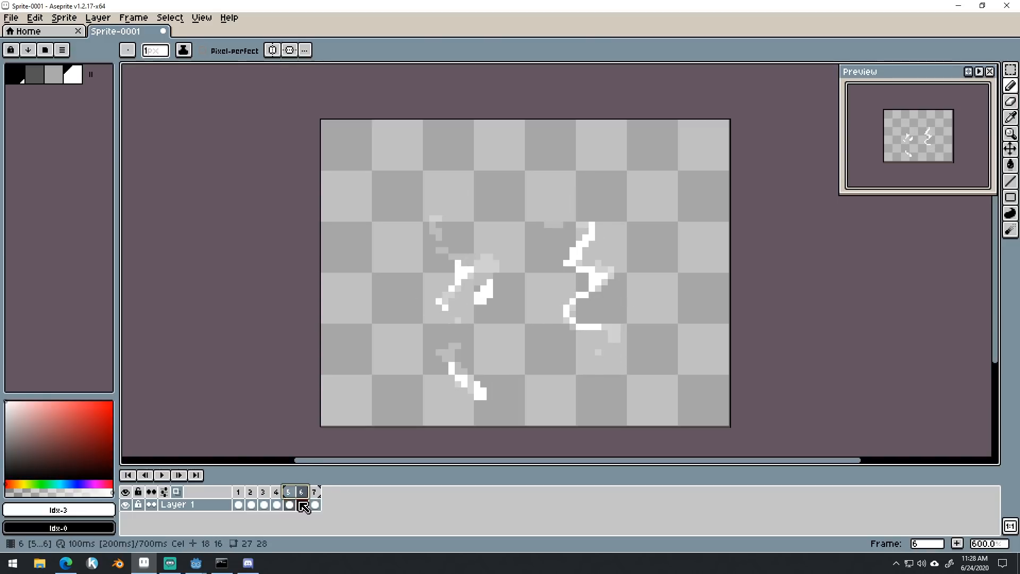
click(292, 494)
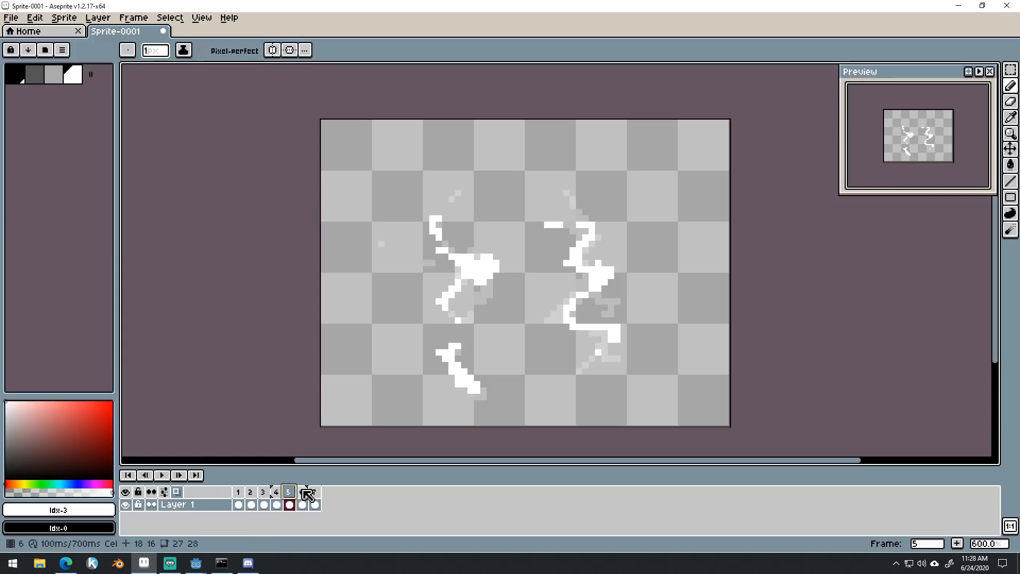
click(304, 492)
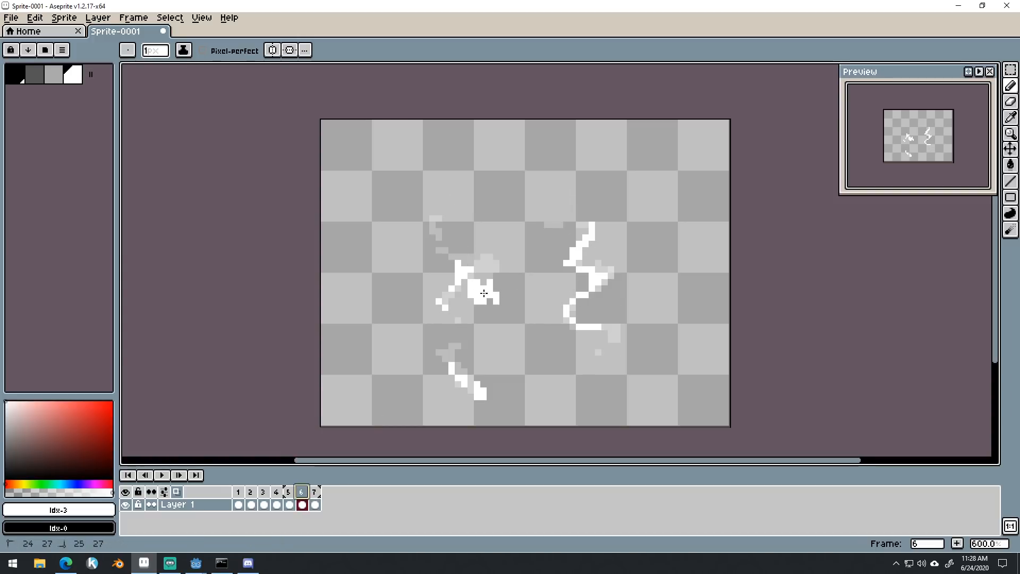
mouse_move(484, 294)
mouse_down()
mouse_move(465, 301)
mouse_move(490, 307)
mouse_move(471, 302)
mouse_move(496, 314)
mouse_move(464, 295)
mouse_move(490, 320)
mouse_up()
alt+click(512, 288)
Draw a short white diagonal streak in frame 7, continuing down-right from the onion-skinned fragment beside the left bolt's middle.
click(293, 493)
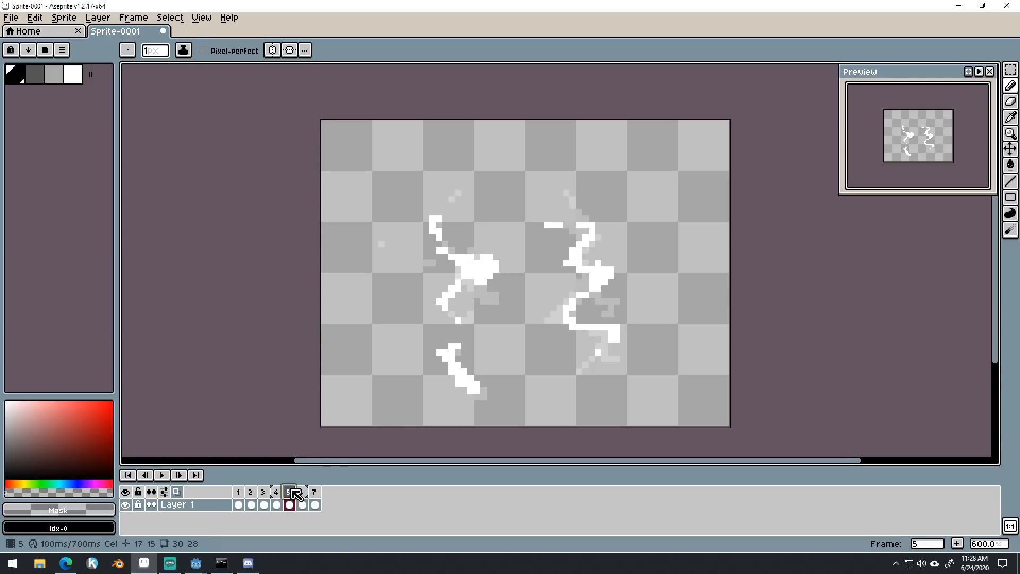
drag(295, 493, 325, 493)
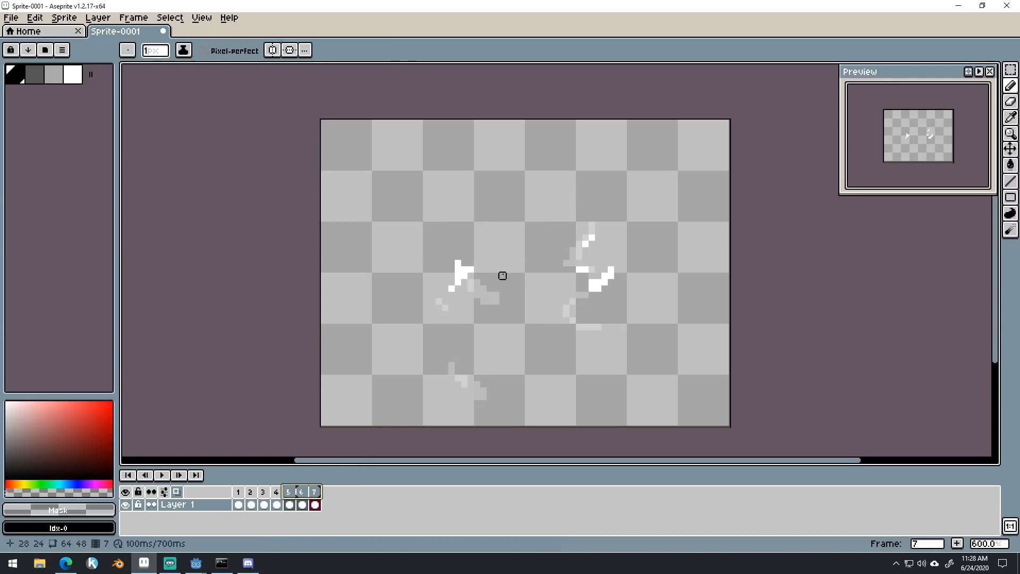
key(alt)
drag(501, 301, 528, 314)
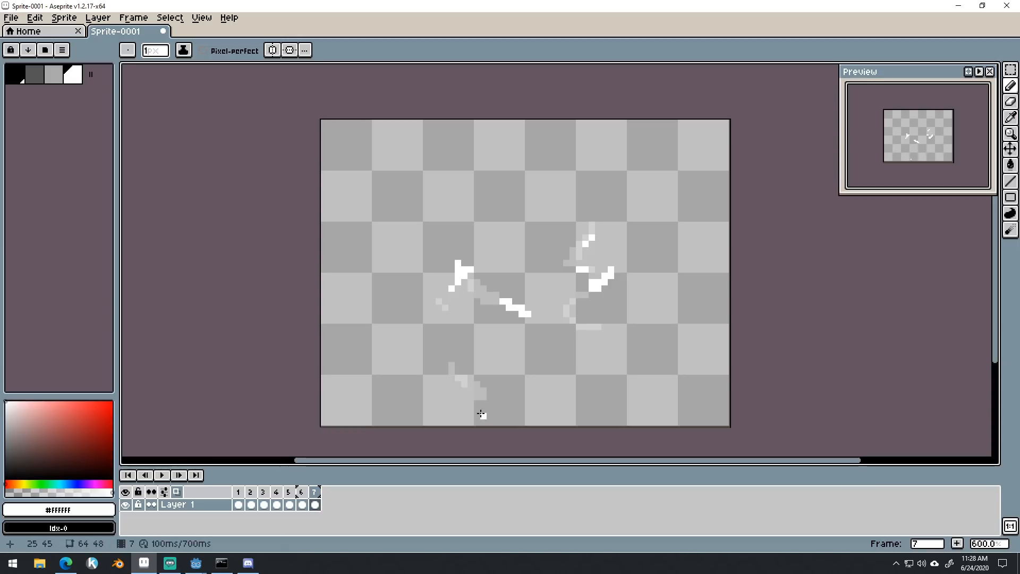
Draw a white fragment below the left bolt in frame 7, and a breakaway streak at its upper left in frames 4 and 5.
drag(478, 410, 463, 416)
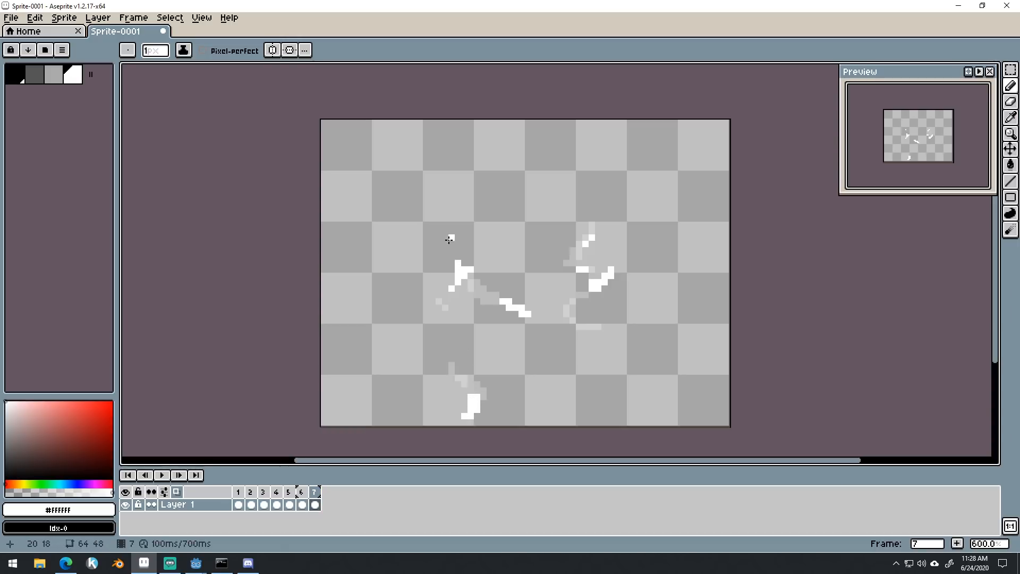
drag(305, 494, 274, 501)
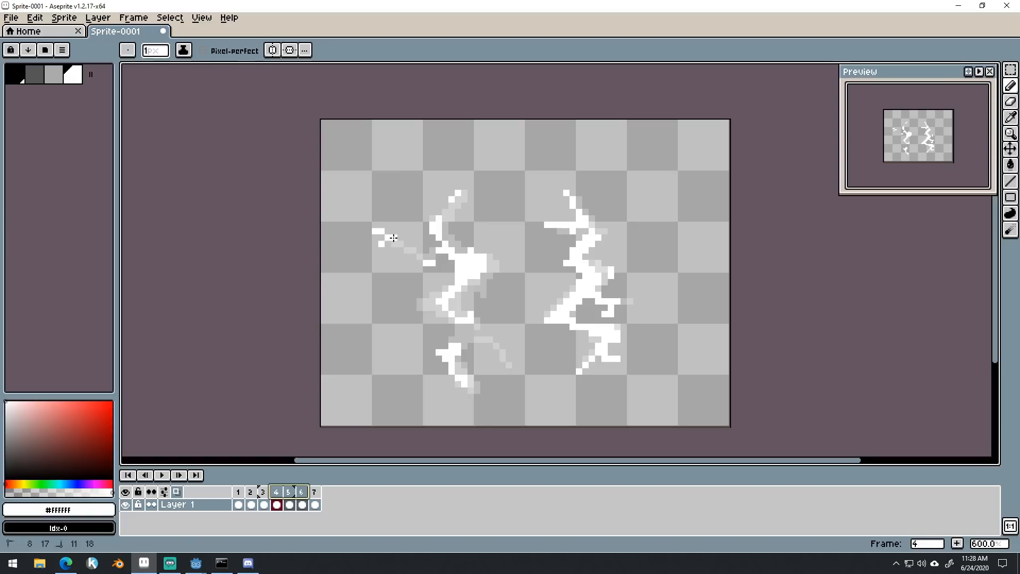
drag(394, 238, 354, 231)
key(period)
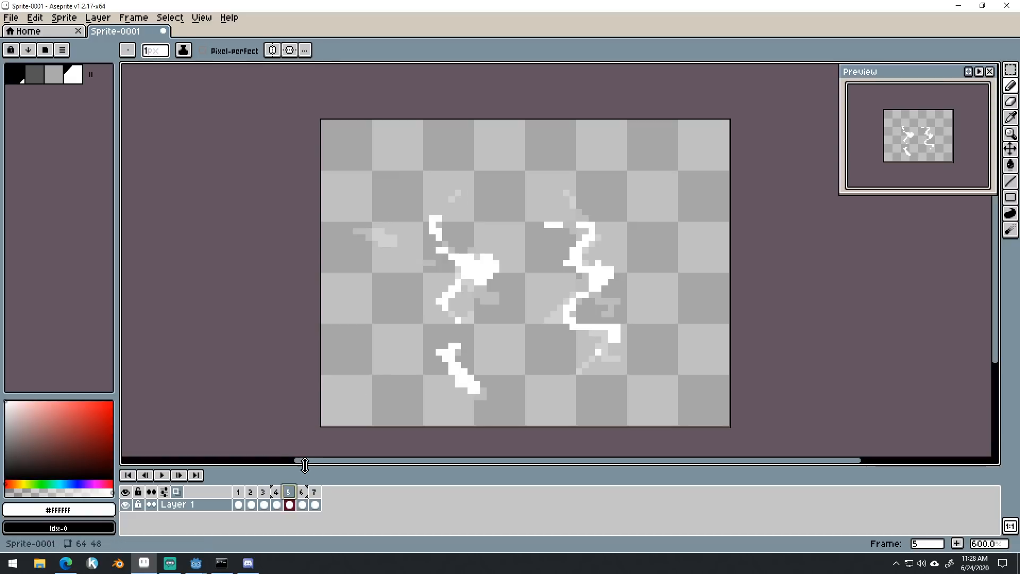
click(347, 216)
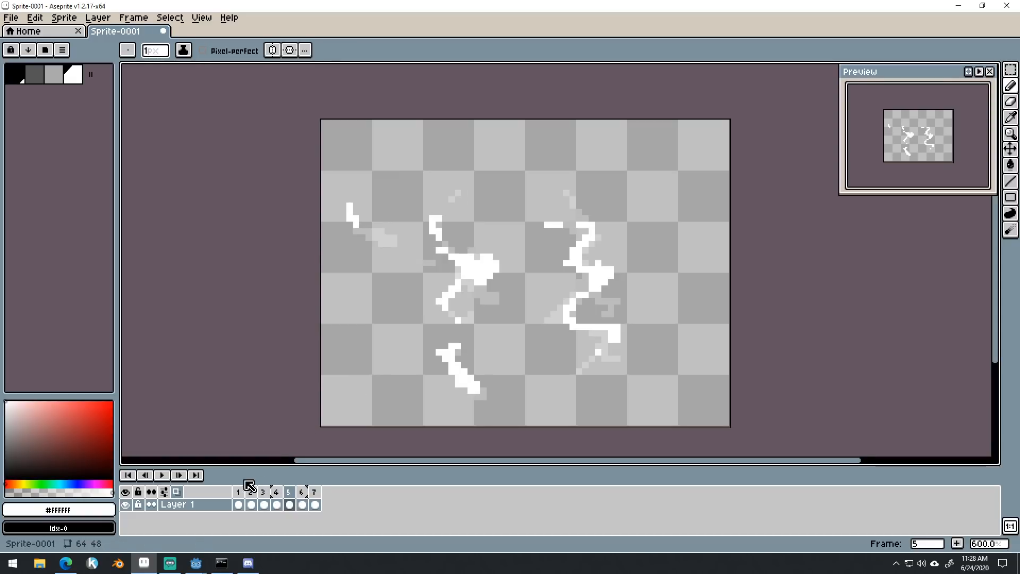
drag(238, 492, 275, 491)
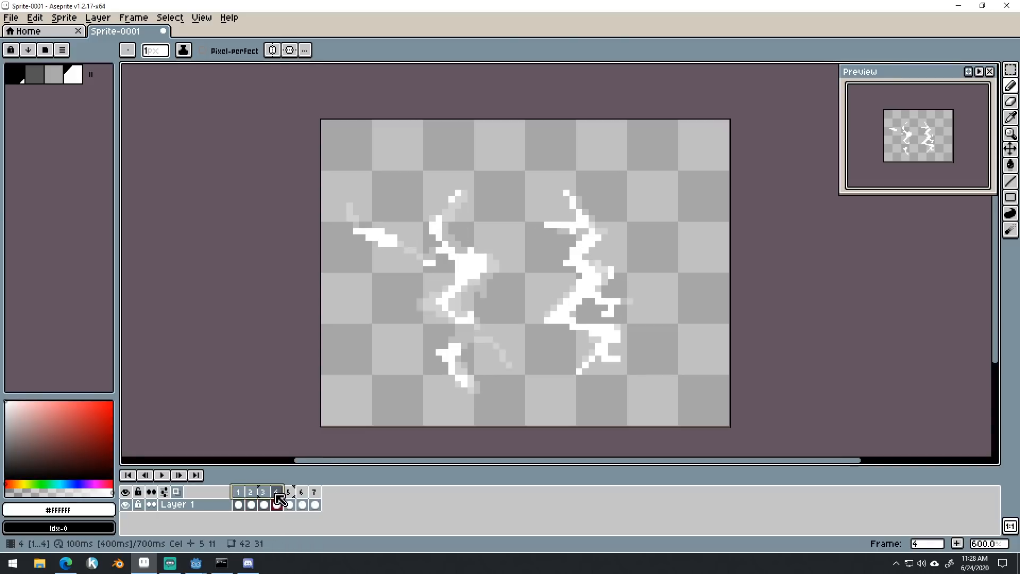
Trim the left bolt's right-hand middle bulge in frame 5 with transparent pixels and redraw it in white trailing down-right, using frame 6 as reference.
alt+click(476, 223)
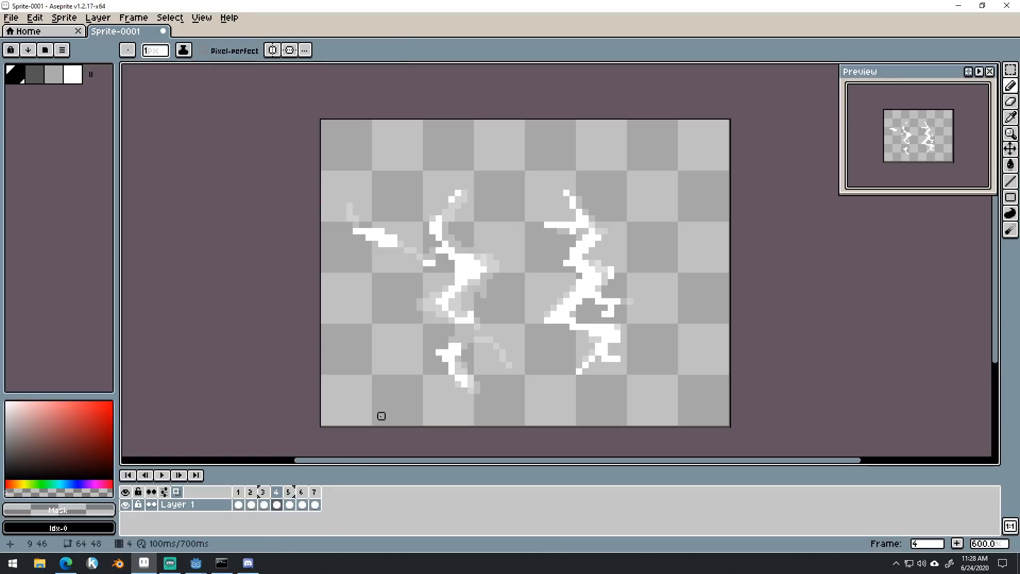
click(288, 492)
key(alt)
drag(476, 250, 502, 263)
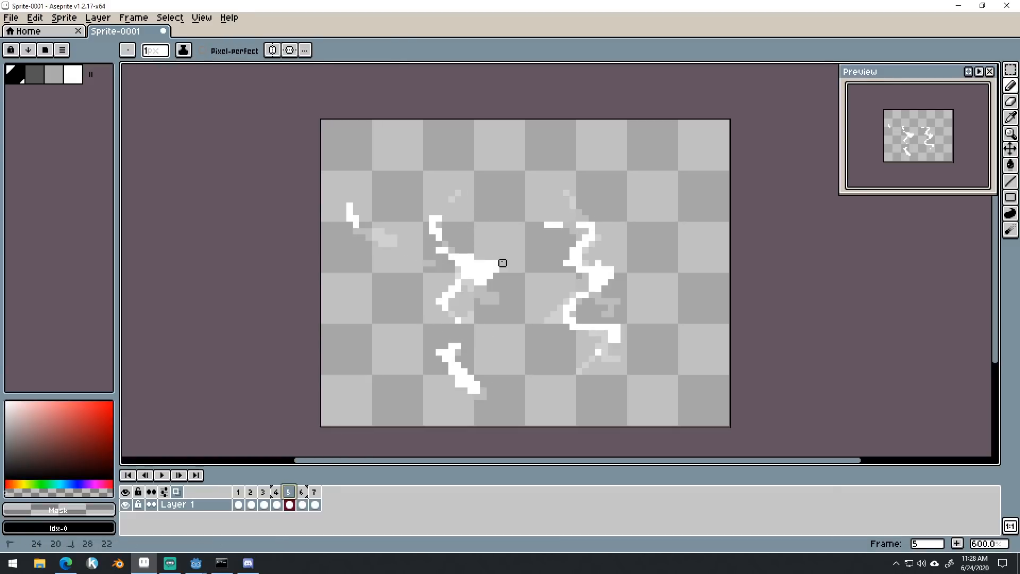
click(307, 493)
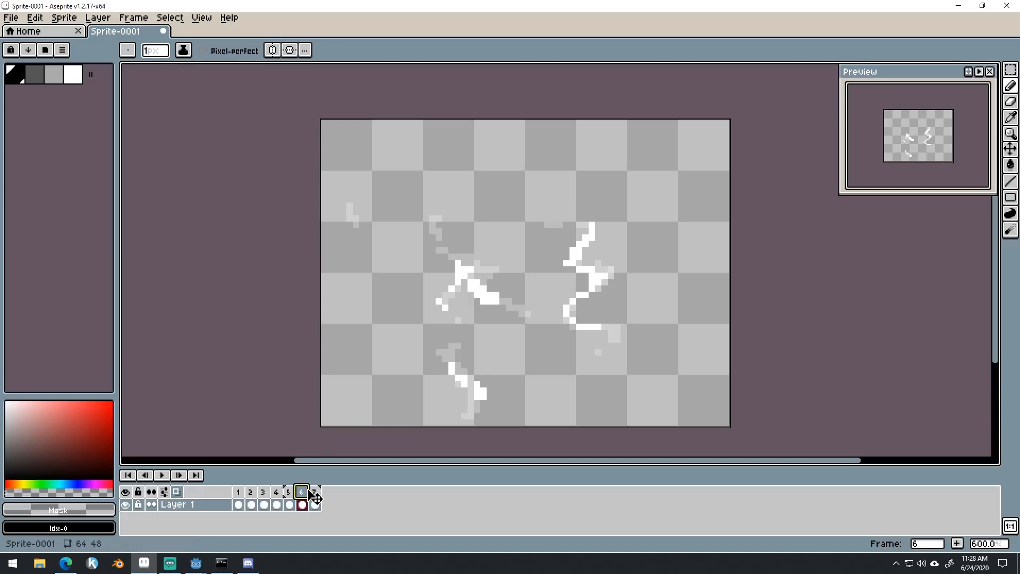
key(Left)
key(alt)
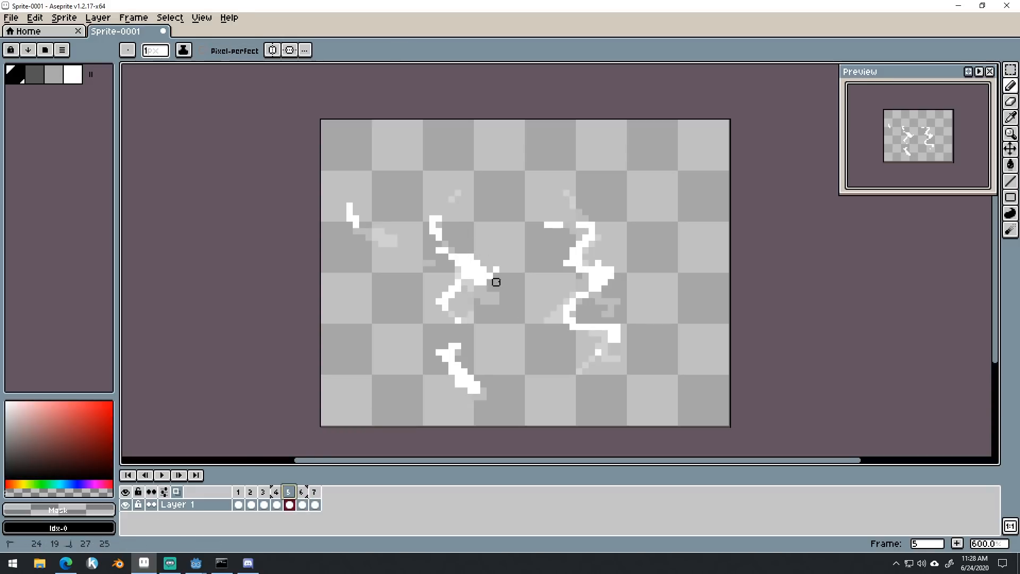
alt+click(476, 285)
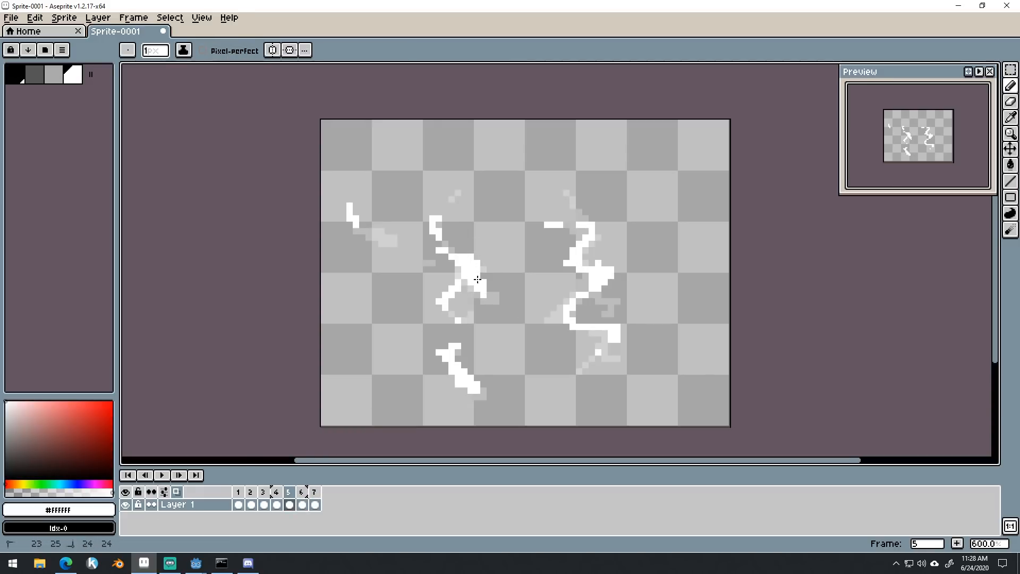
Extend the left bolt's lower-left arm with white pixels in frame 5, and draw continuing fragments farther down-left in frames 6 and 7.
mouse_move(276, 493)
mouse_down()
mouse_move(252, 494)
mouse_move(314, 497)
mouse_up()
drag(249, 491, 289, 497)
key(i)
key(b)
drag(452, 296, 437, 311)
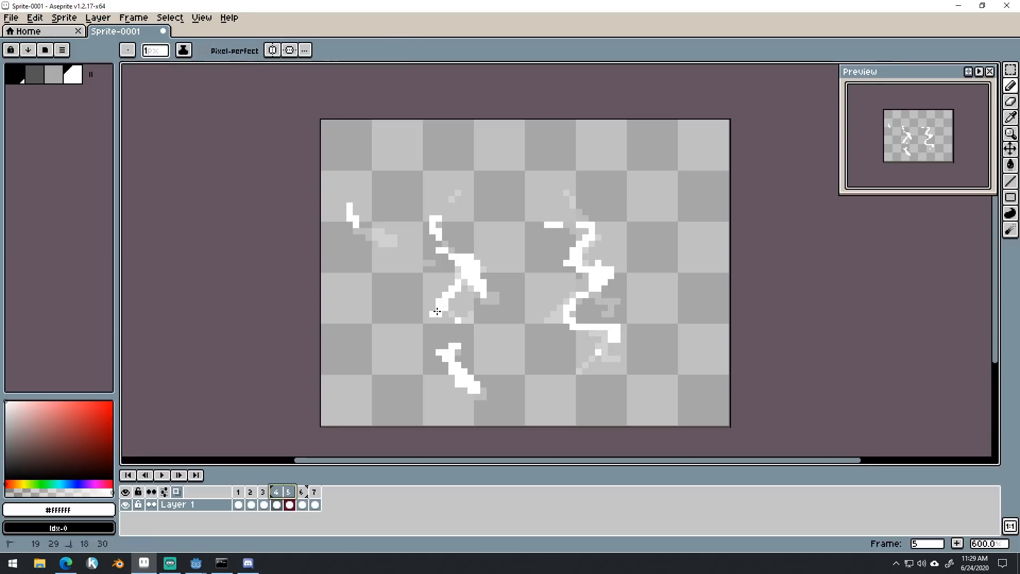
drag(310, 491, 303, 493)
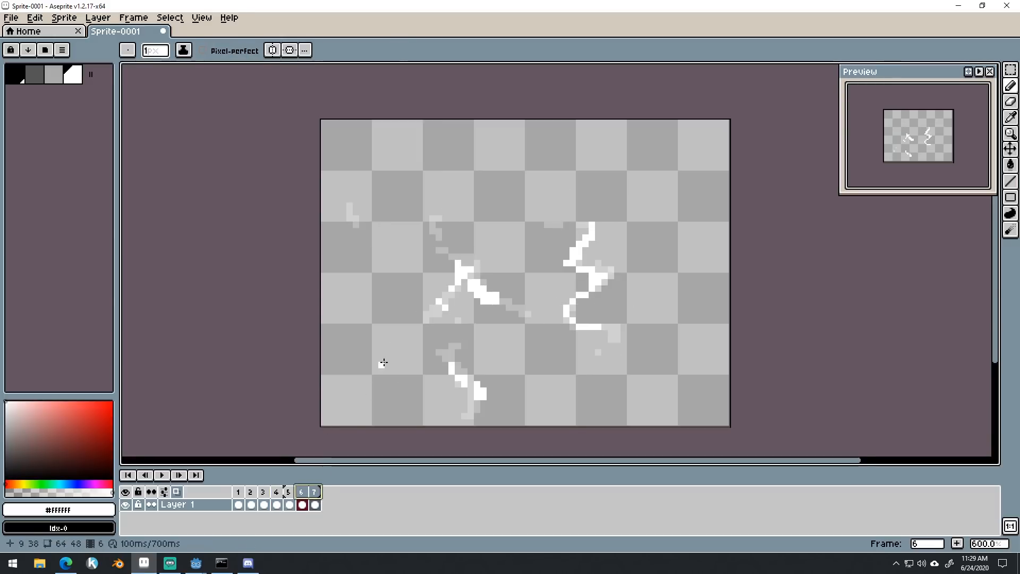
drag(432, 315, 429, 322)
click(317, 490)
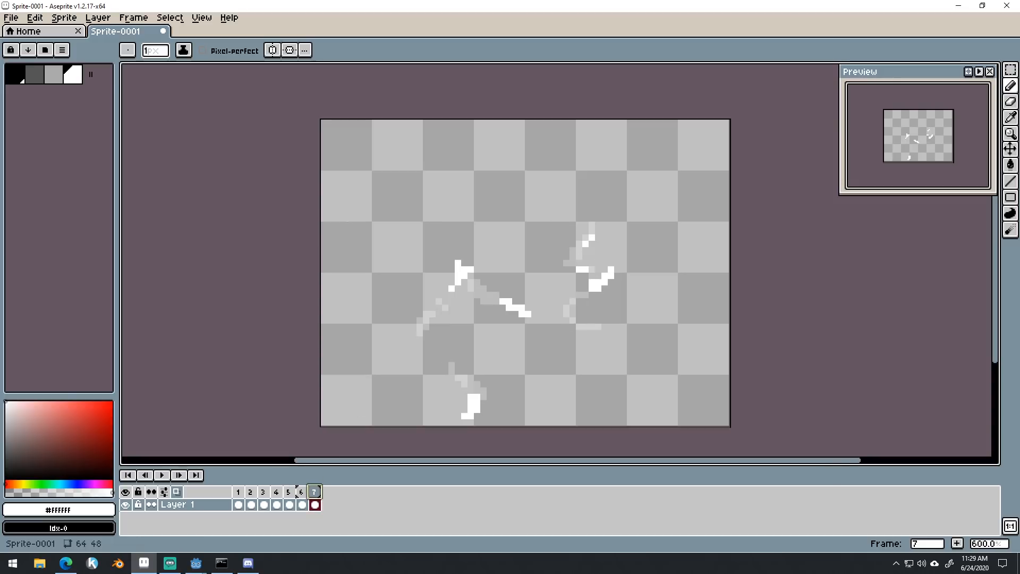
drag(238, 490, 319, 490)
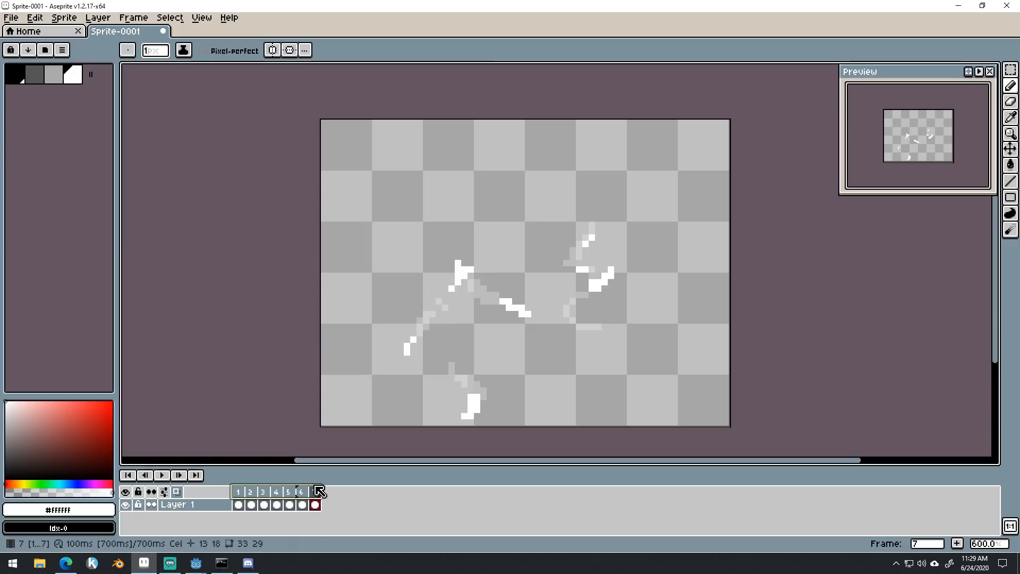
Erase the leftover white fragment at the left bolt's middle in frame 7 with the transparent colour.
alt+click(462, 291)
drag(458, 276, 458, 263)
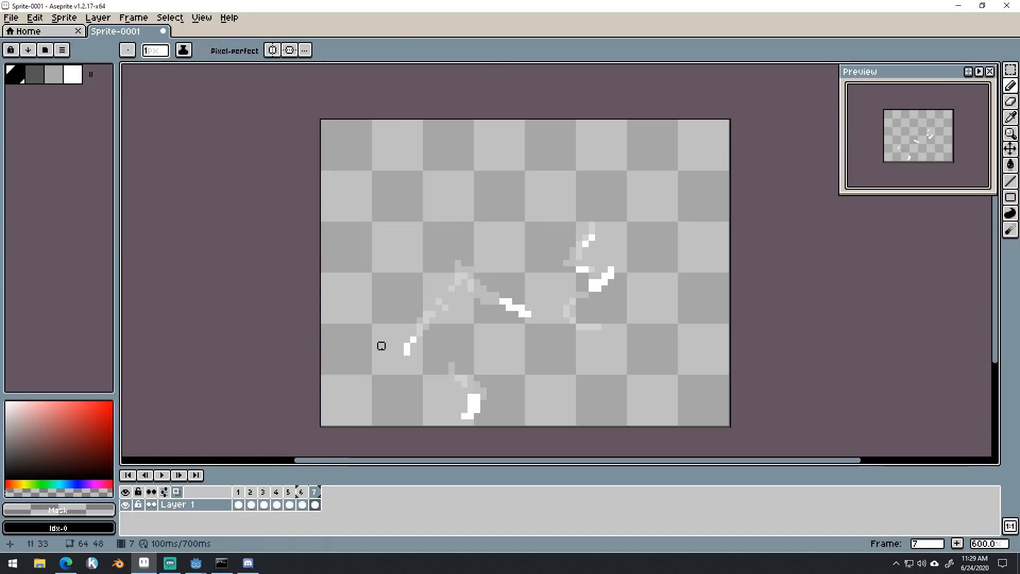
drag(239, 491, 272, 498)
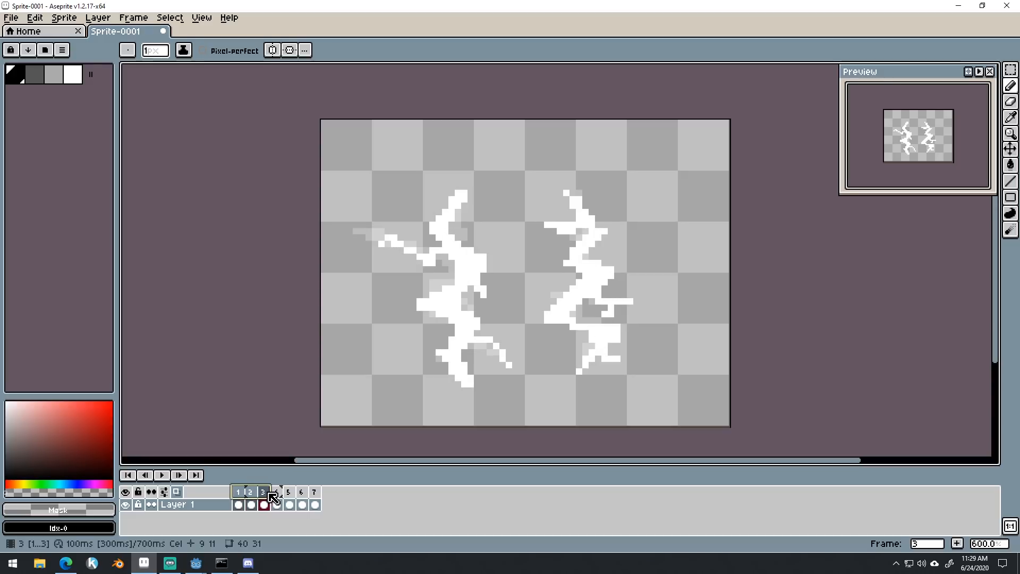
Draw a white streak rising up-right from the right bolt's middle in frame 6 and continue it as a short fragment in frame 7.
click(278, 495)
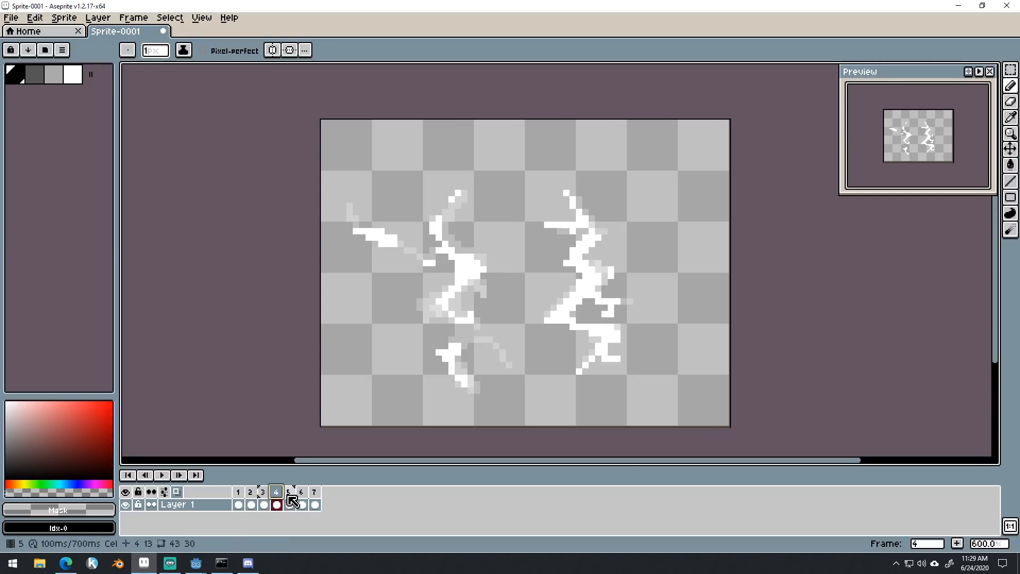
click(289, 490)
click(276, 494)
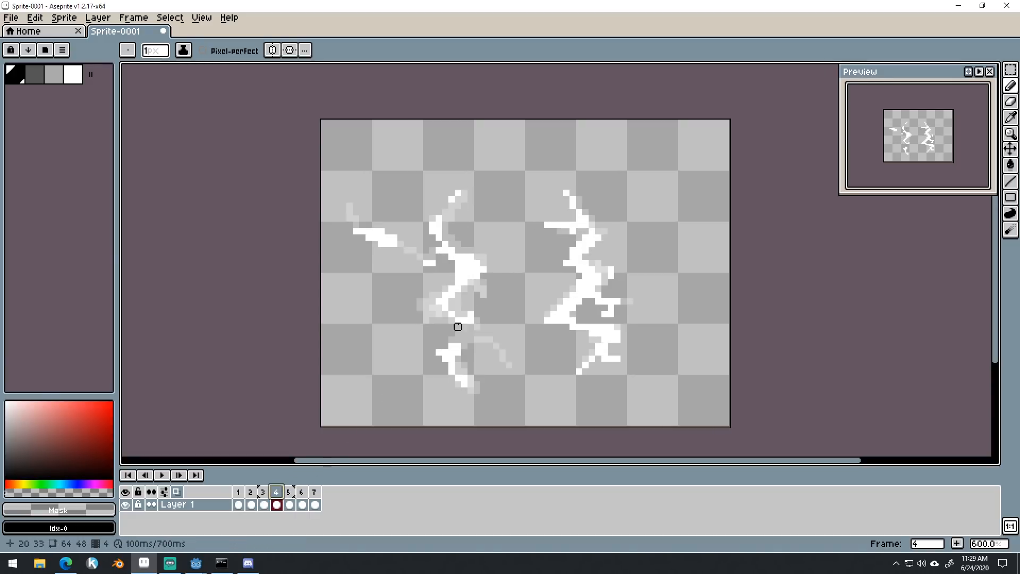
alt+click(588, 274)
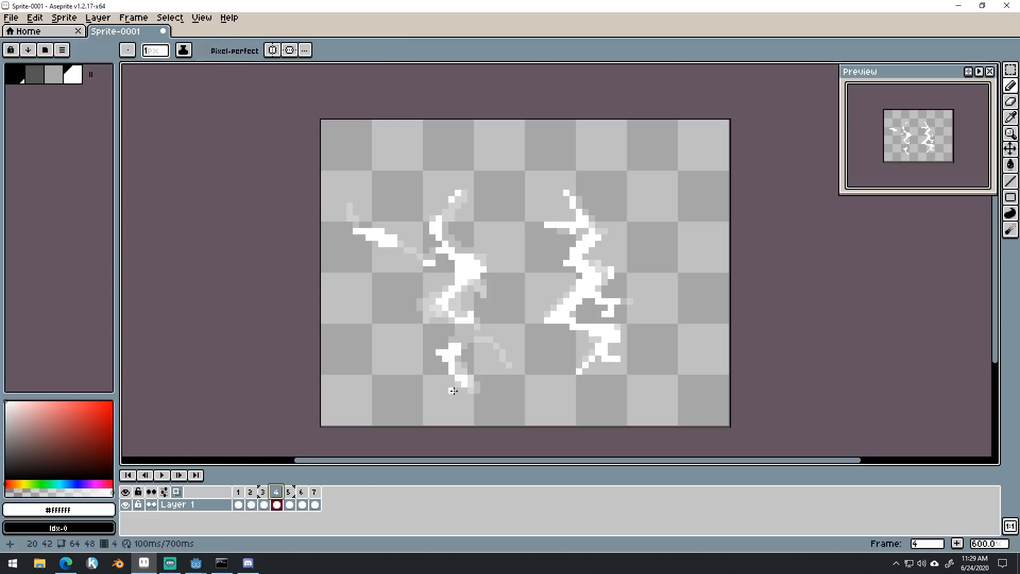
click(290, 496)
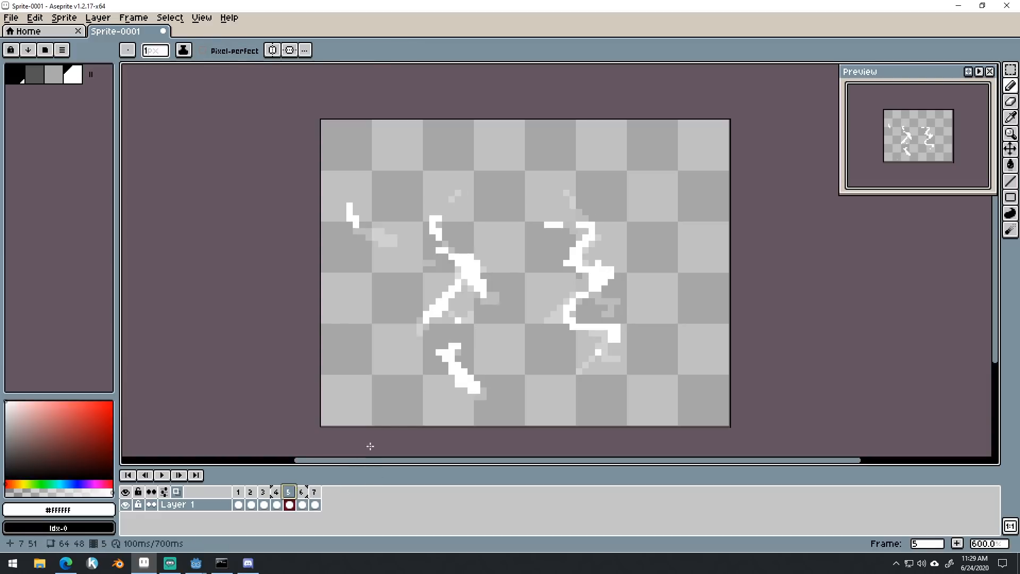
click(301, 492)
alt+click(599, 274)
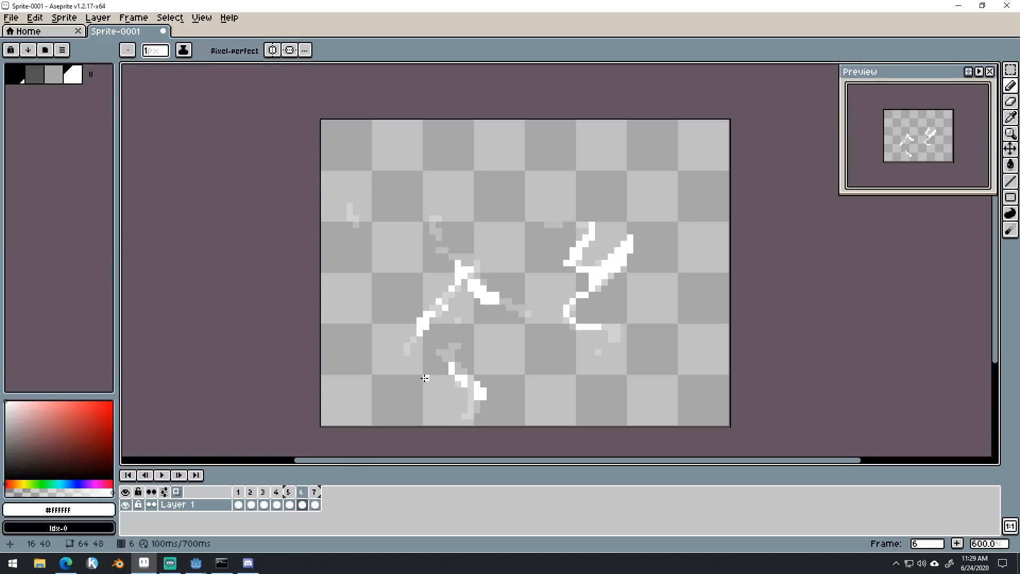
click(314, 504)
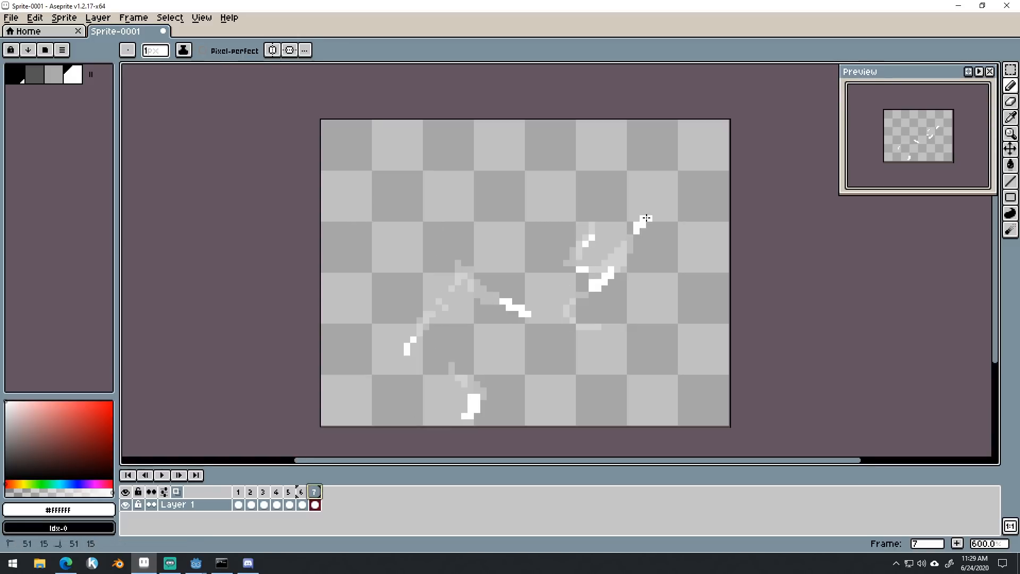
Draw a white streak down-left from the right bolt in frame 5 and continue it as separate falling fragments in frames 6 and 7.
mouse_move(303, 494)
mouse_down()
mouse_move(277, 495)
mouse_move(317, 489)
mouse_move(288, 489)
mouse_move(307, 493)
mouse_move(276, 502)
mouse_move(289, 496)
mouse_up()
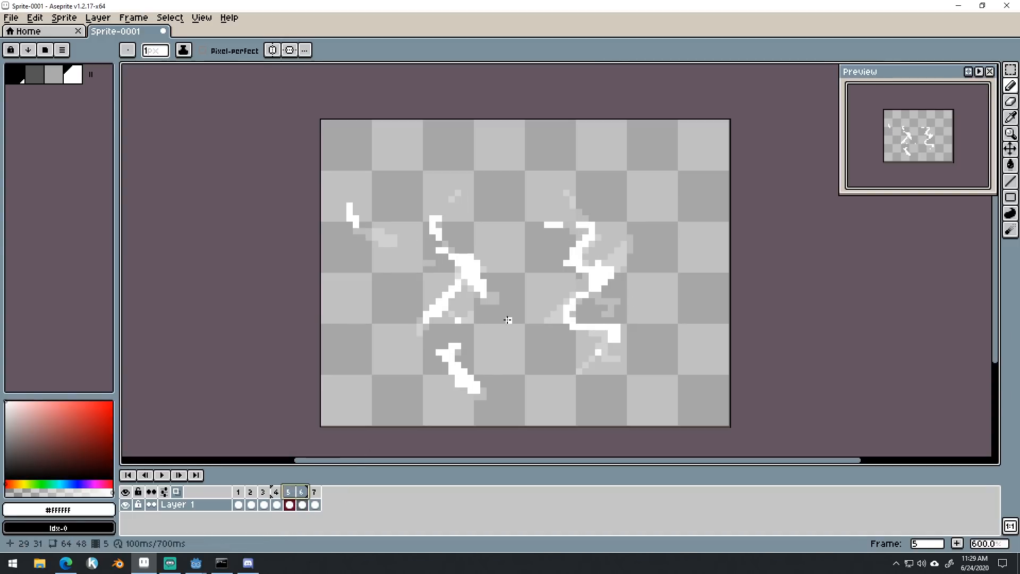
click(301, 491)
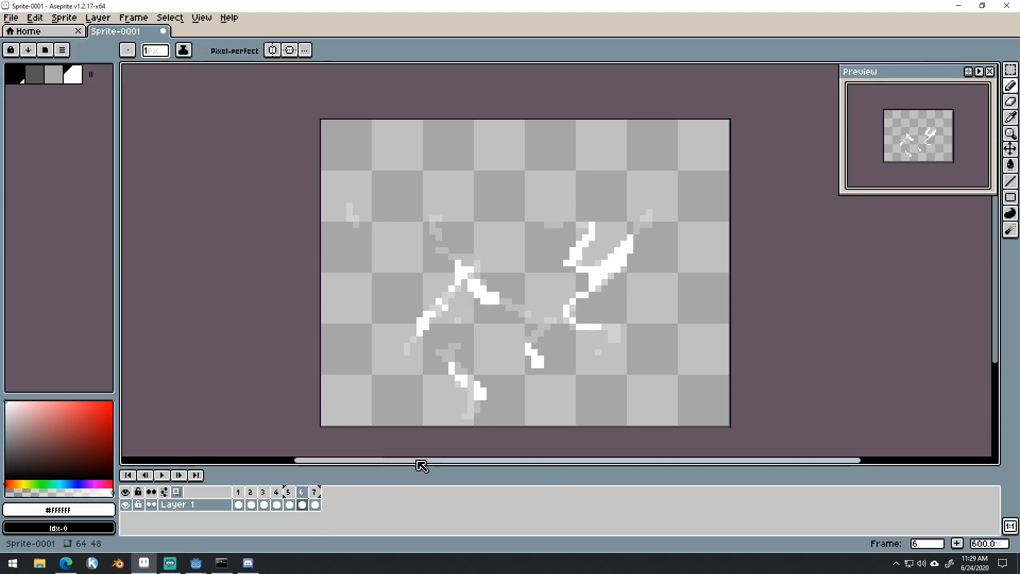
click(315, 492)
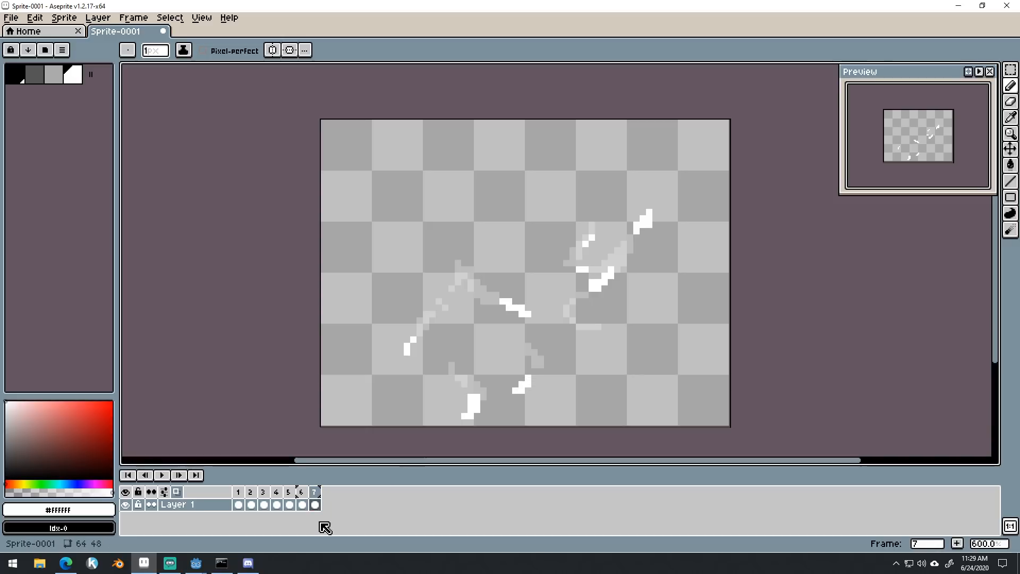
Extend the right bolt's upper-left branch in frame 4 and draw it breaking away up-left in frame 5, with small white fragments in frames 6 and 7.
drag(238, 492, 287, 492)
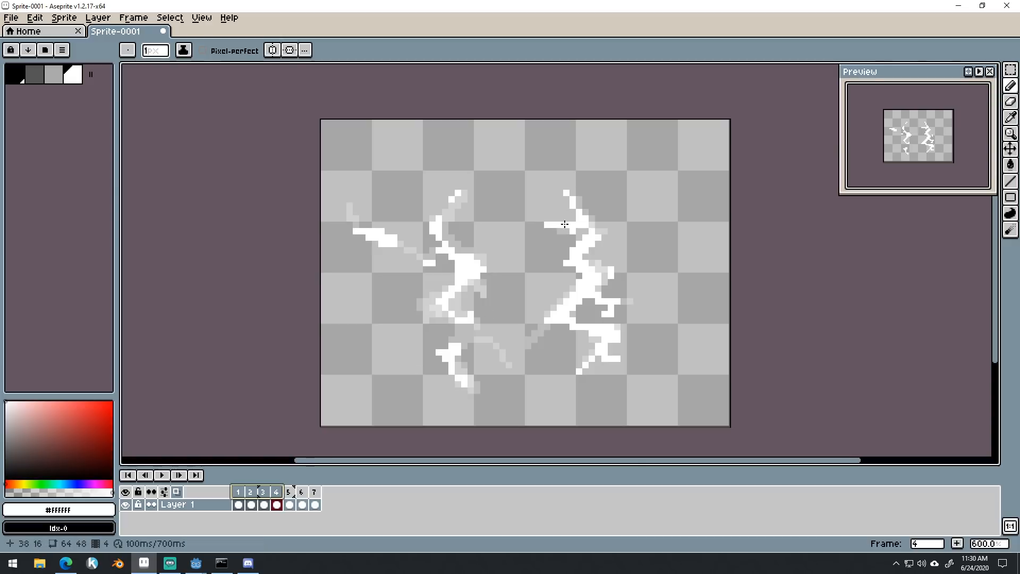
drag(565, 224, 539, 222)
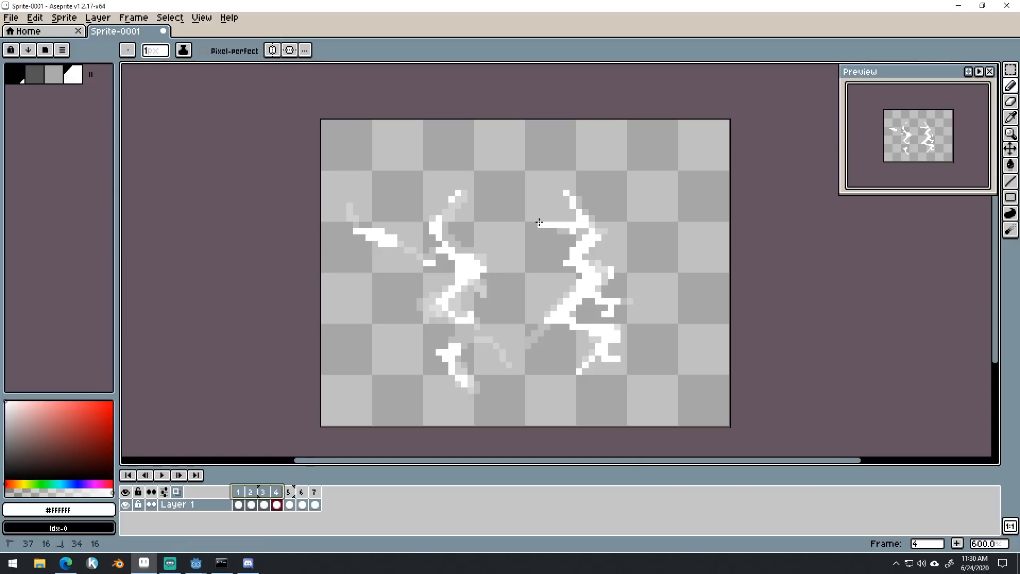
click(288, 492)
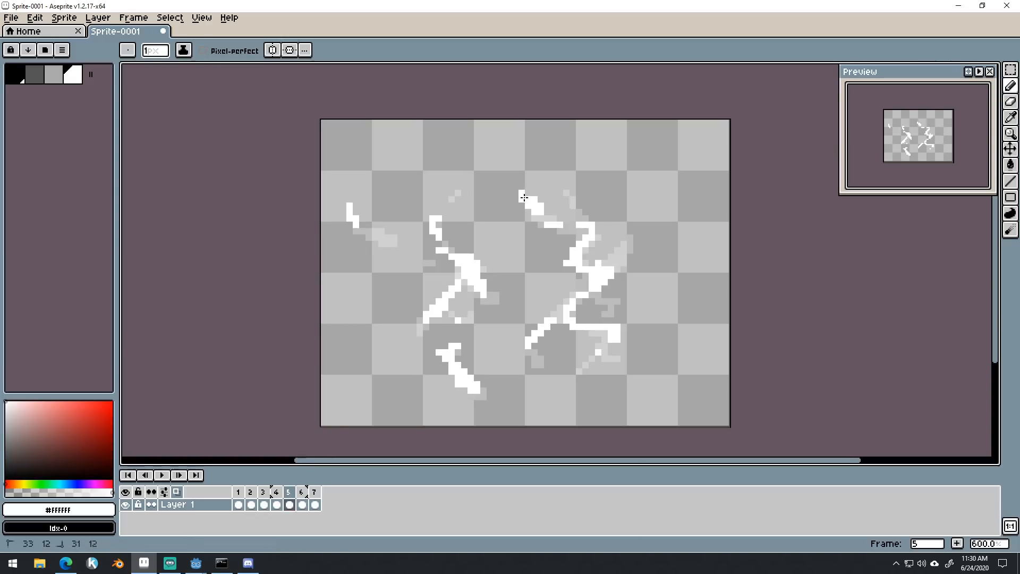
click(303, 494)
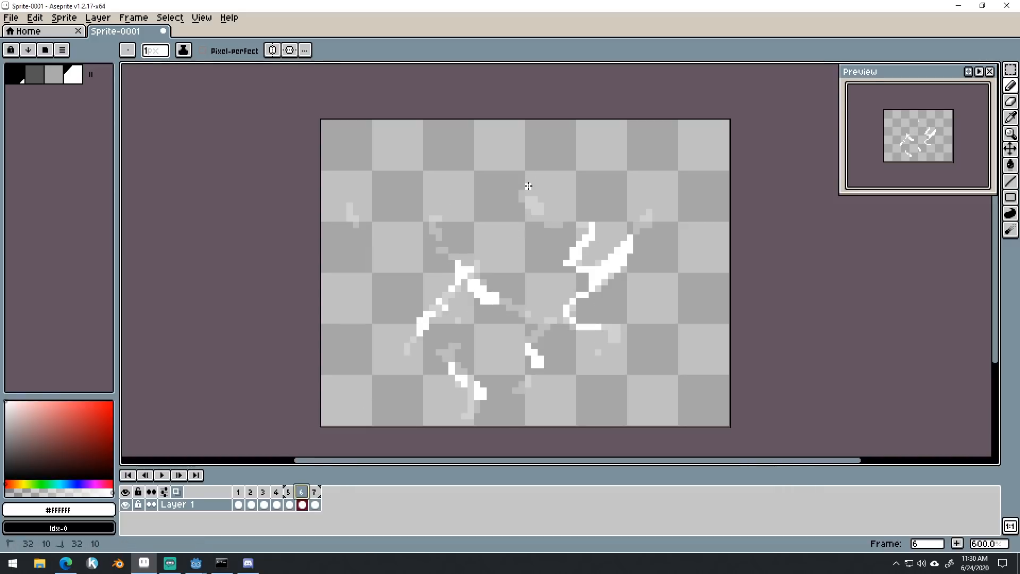
click(314, 492)
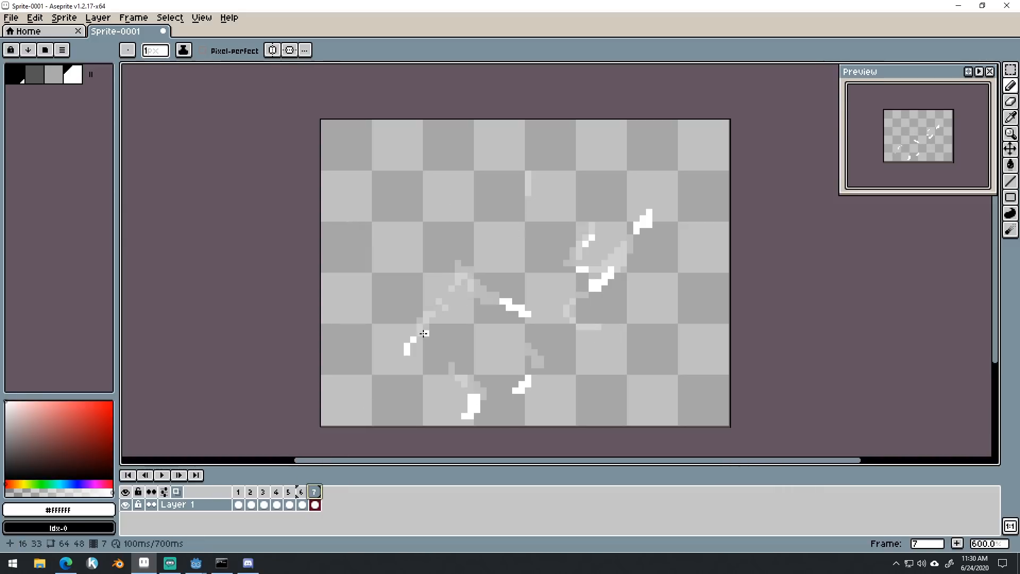
click(545, 165)
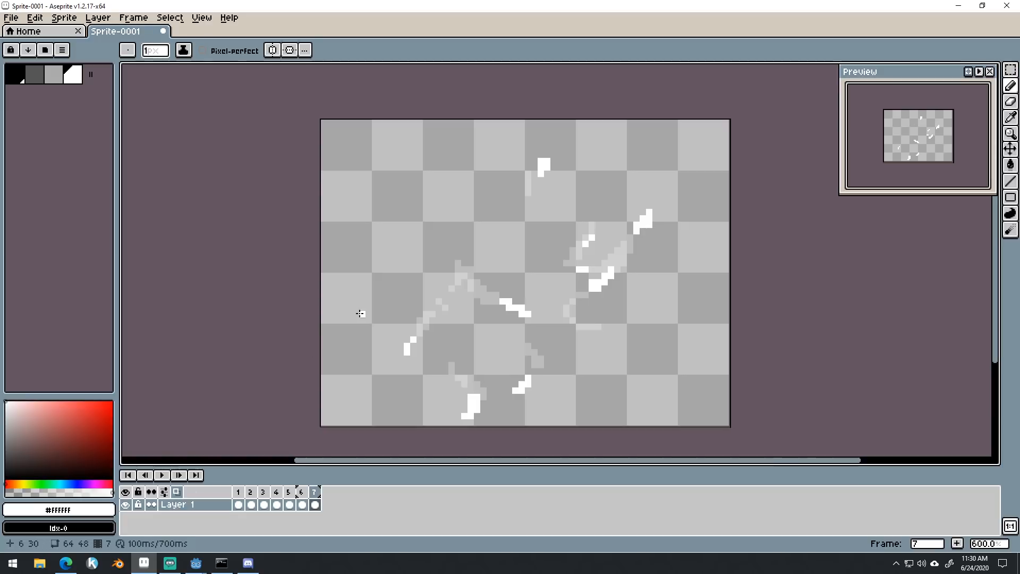
Play back the lightning animation to check the motion, and return to frame 1.
key(Return)
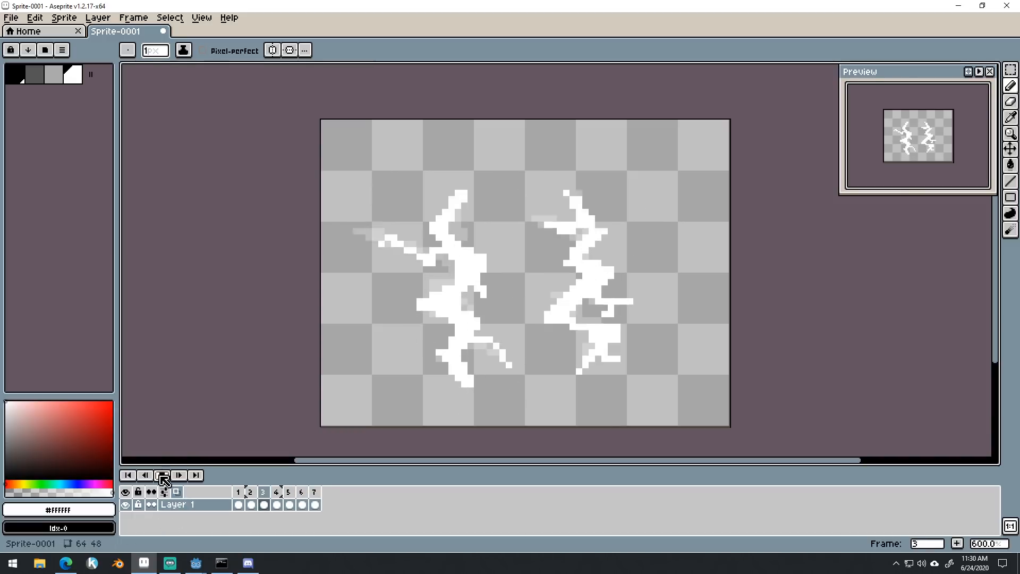
click(253, 490)
mouse_move(251, 487)
mouse_down()
mouse_move(292, 483)
mouse_move(239, 488)
mouse_up()
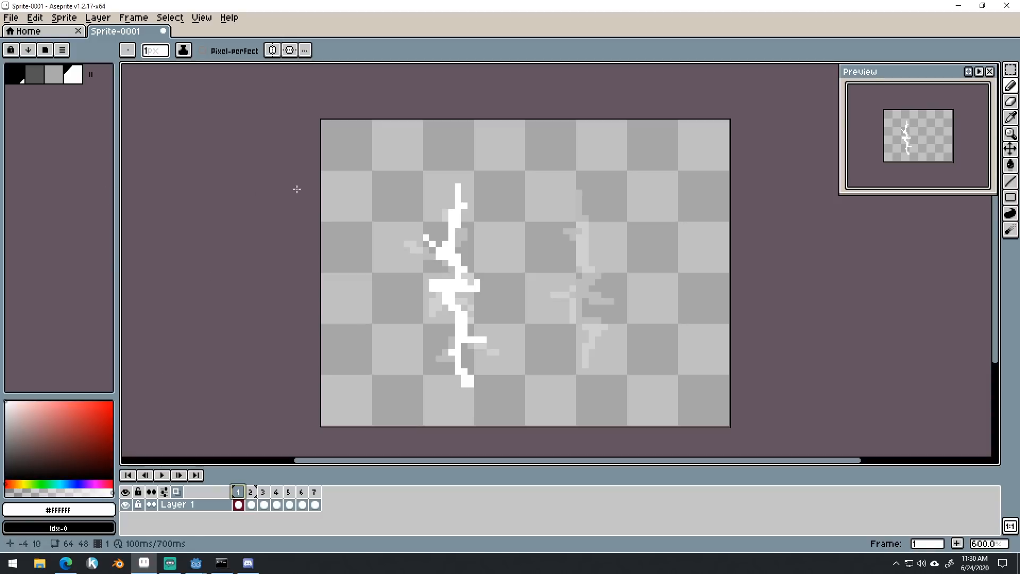
click(42, 21)
mouse_move(56, 22)
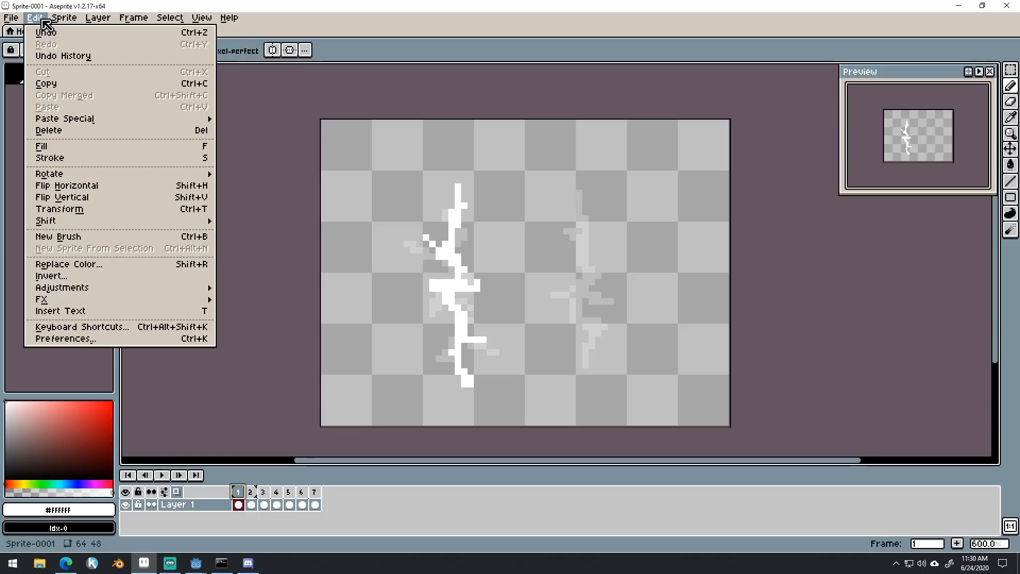
click(325, 21)
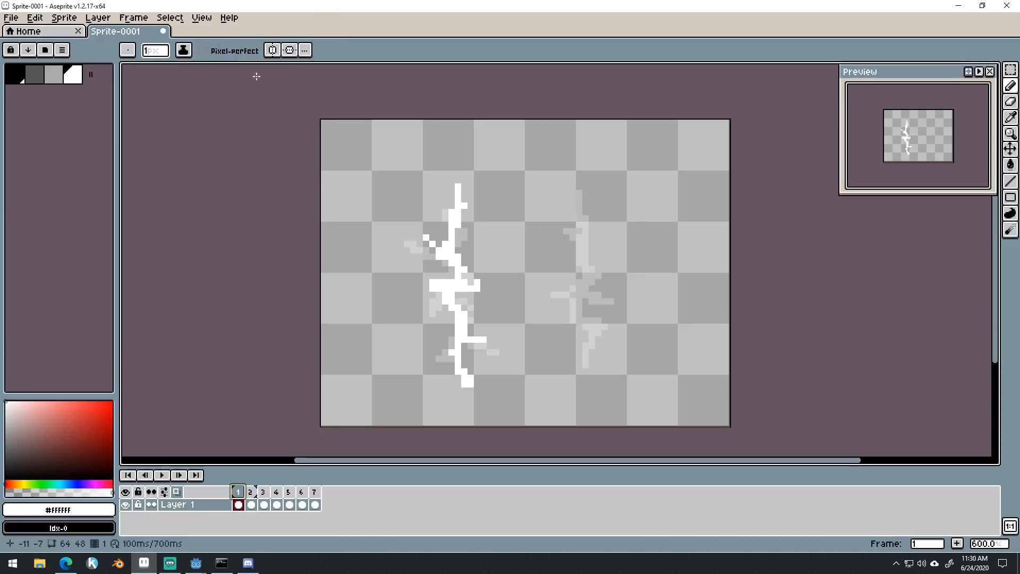
Try a black outside outline on the lightning bolt in frame 1 only, and undo it.
key(ctrl+z)
click(34, 17)
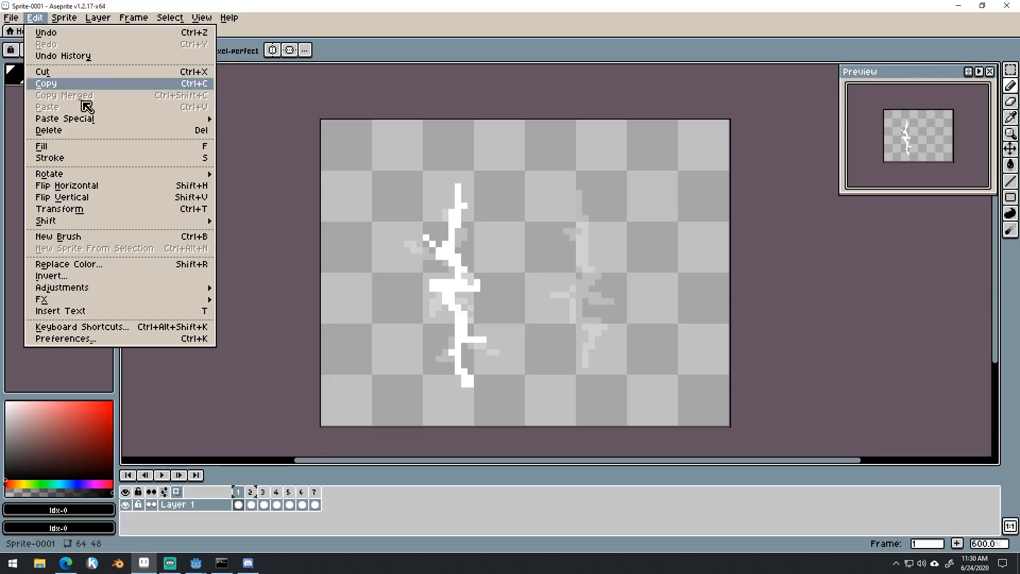
mouse_move(87, 226)
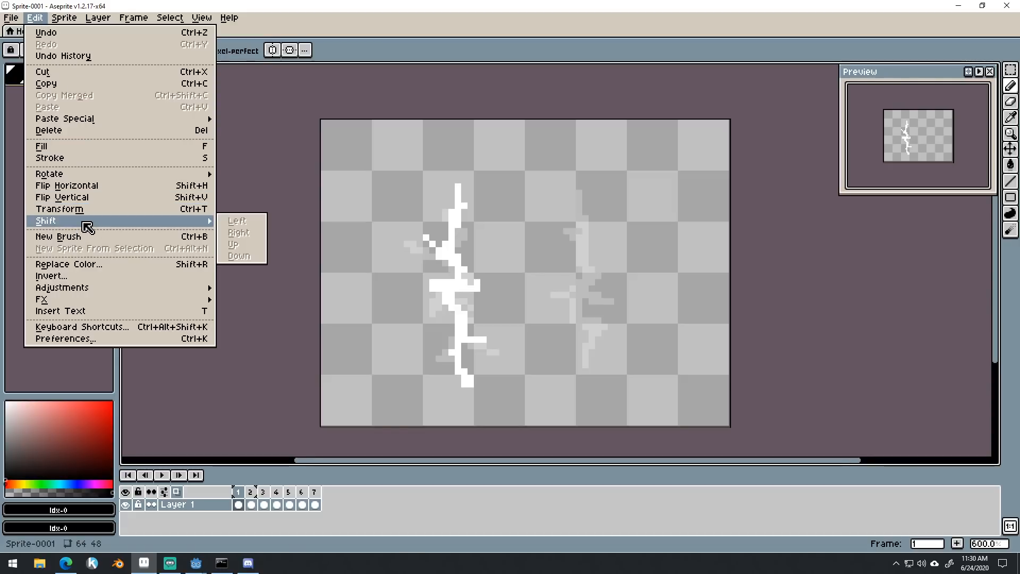
mouse_move(90, 289)
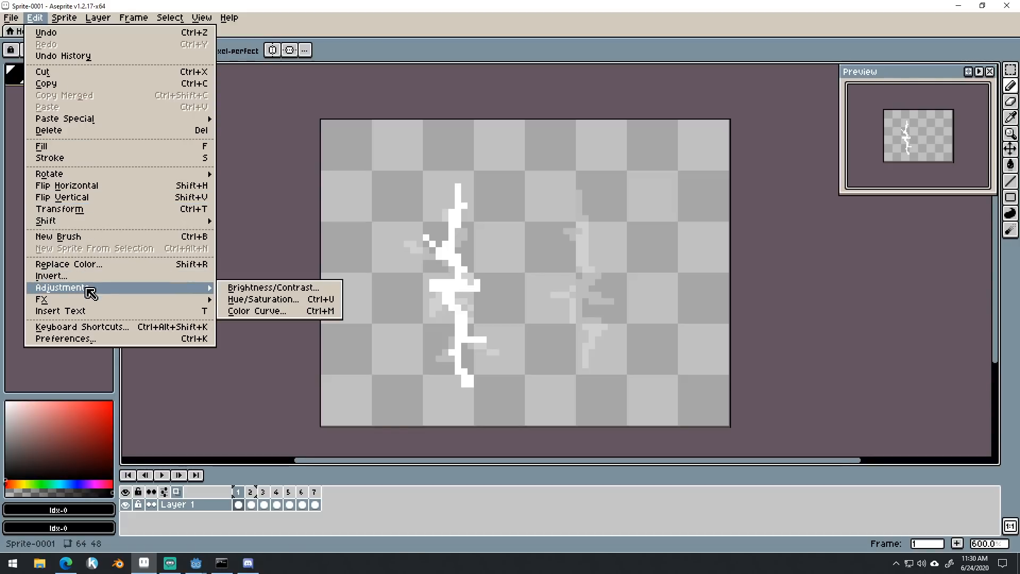
click(272, 300)
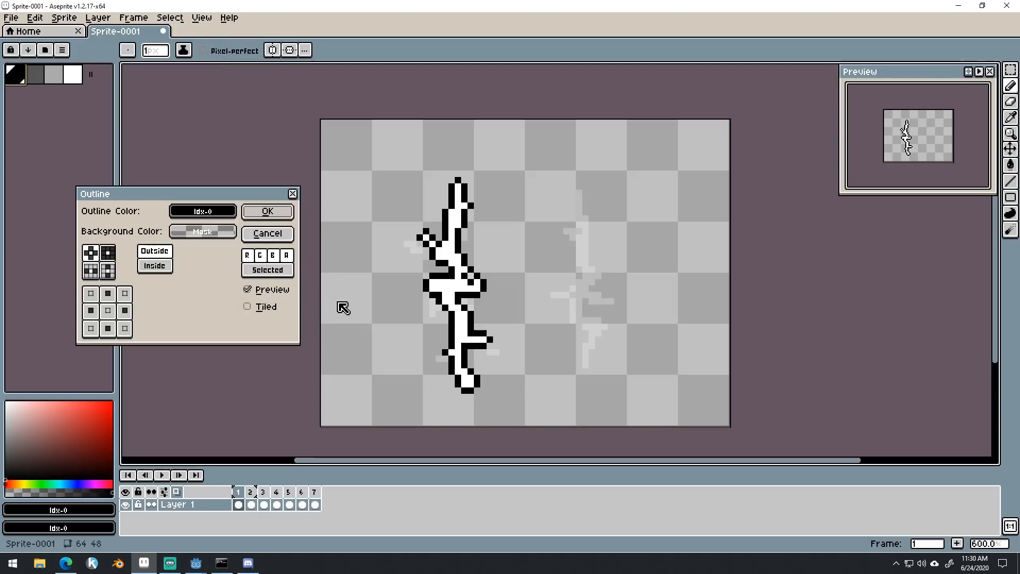
click(267, 212)
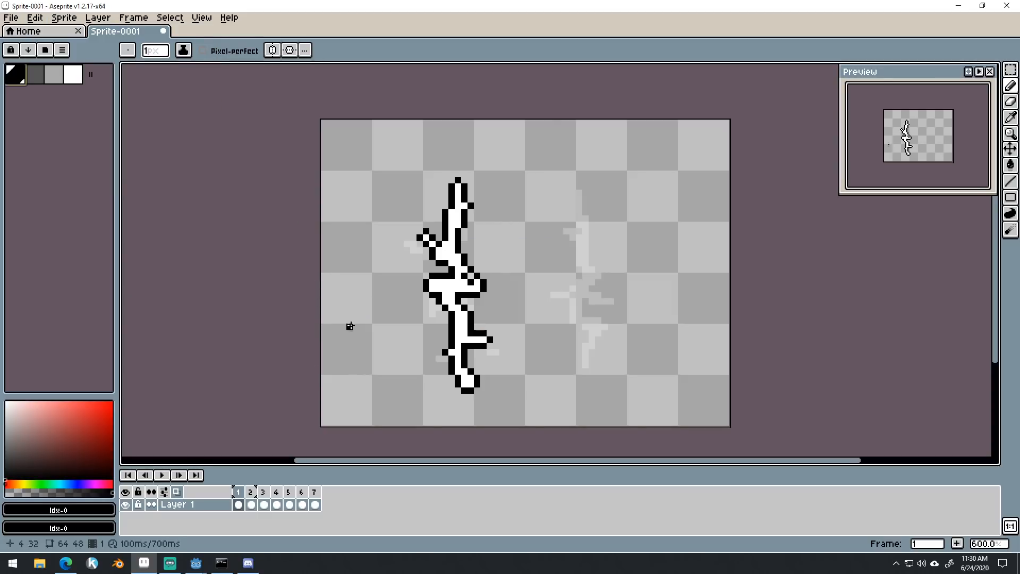
click(252, 493)
click(238, 492)
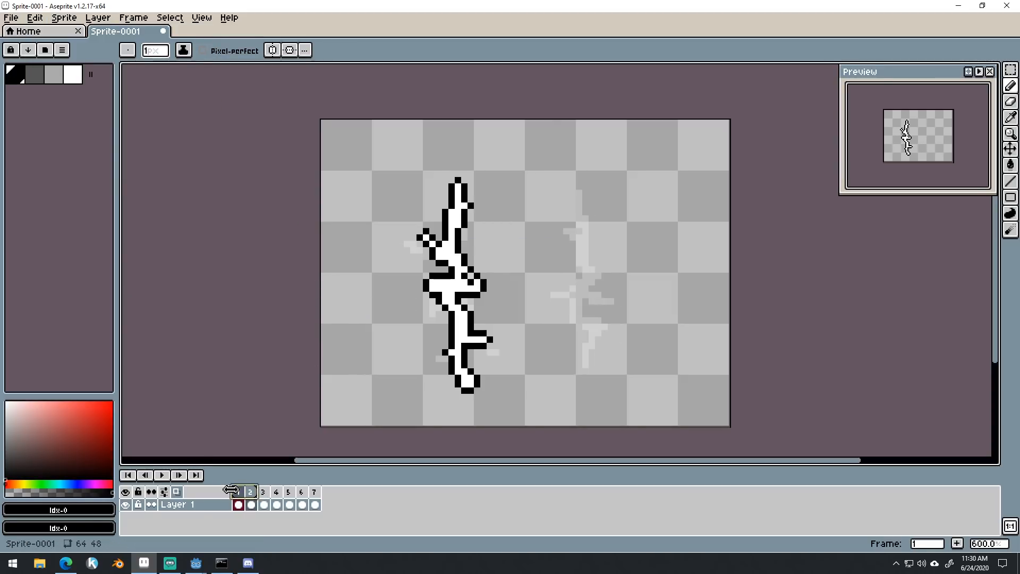
key(ctrl+z)
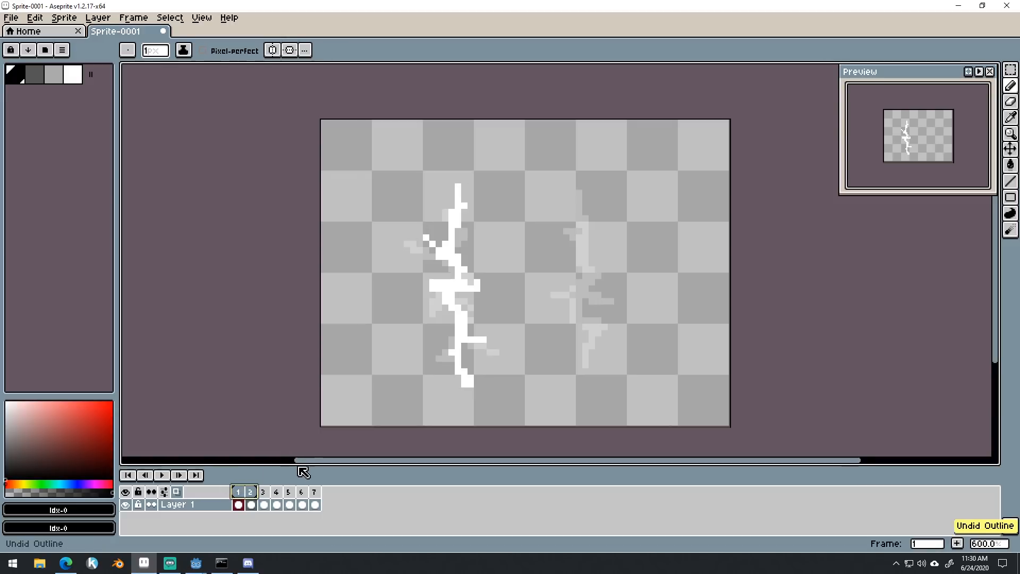
Try a black outside outline on all seven frames with the upper-left diagonal added to the outline matrix.
click(251, 492)
drag(239, 493, 307, 497)
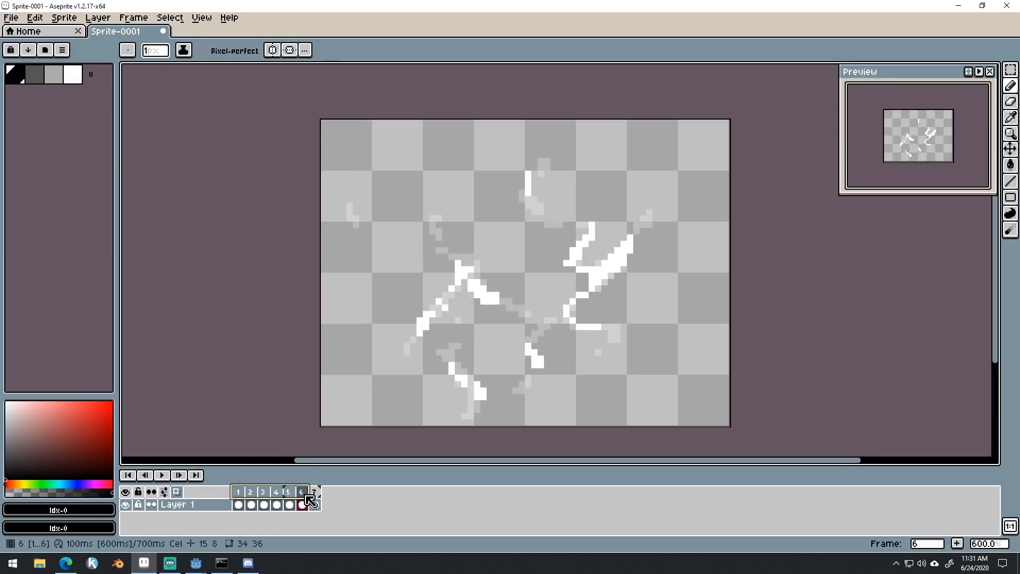
click(316, 505)
click(37, 19)
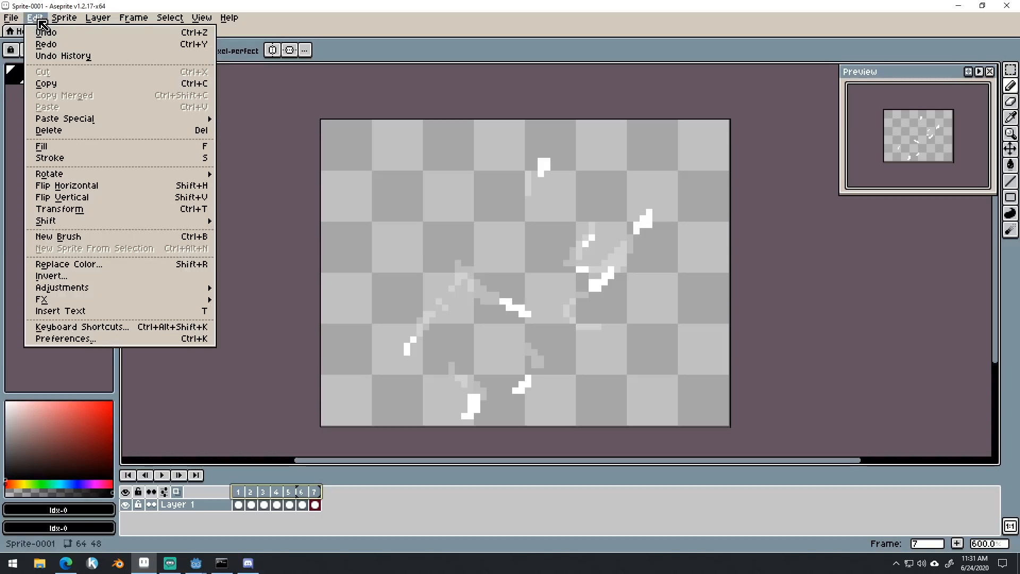
mouse_move(55, 24)
mouse_move(106, 299)
click(257, 301)
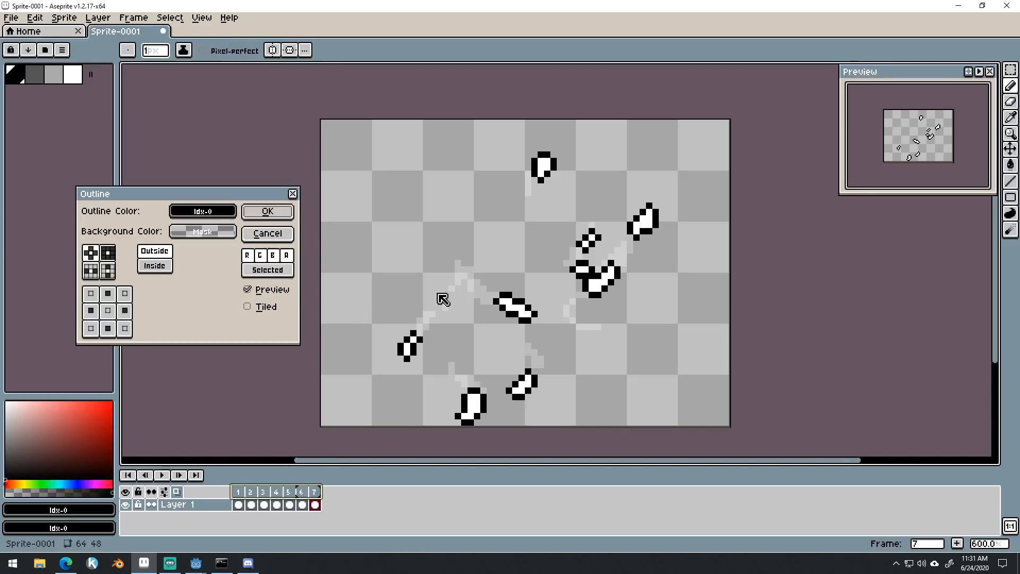
click(91, 294)
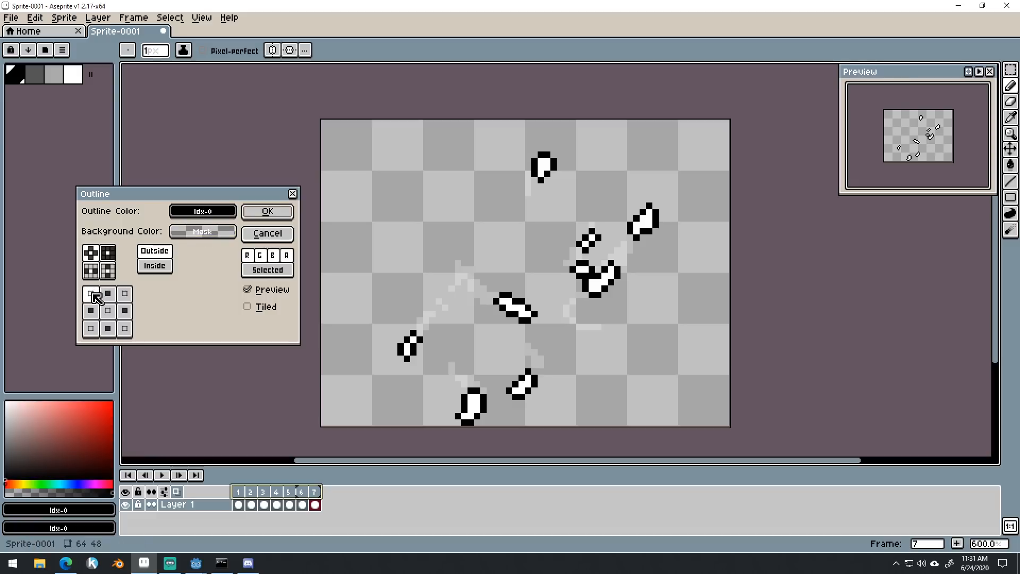
click(126, 329)
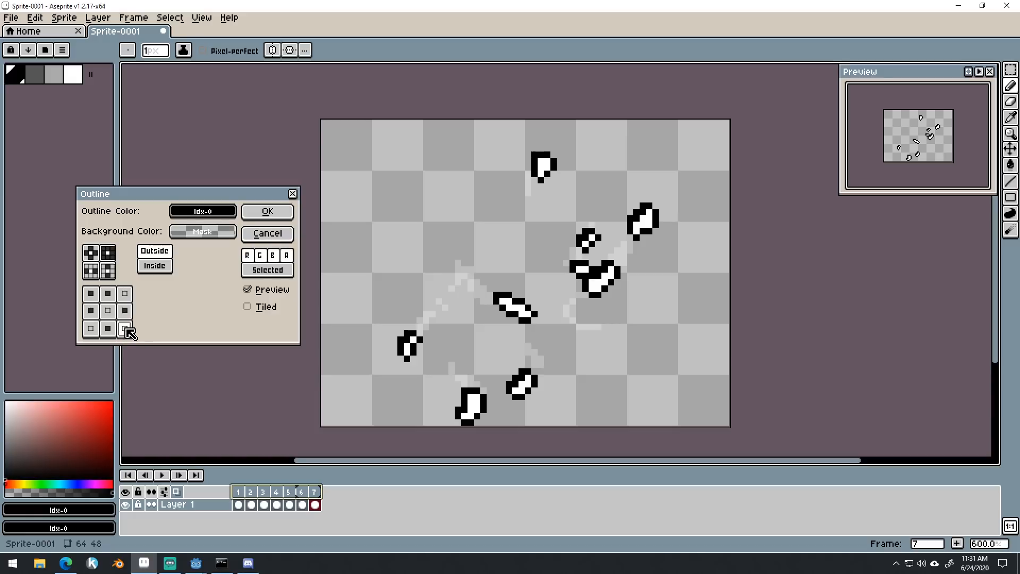
click(127, 330)
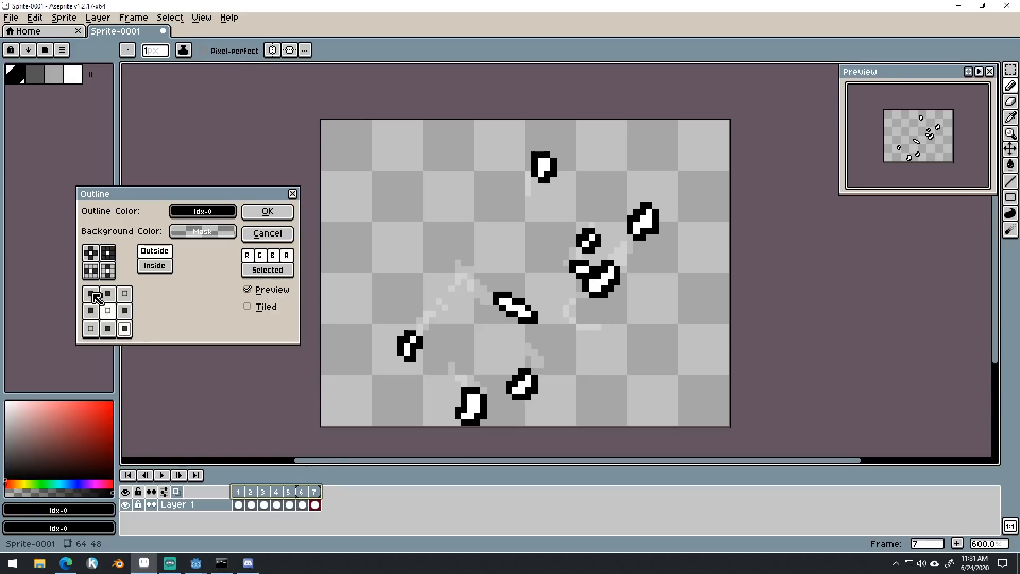
click(125, 328)
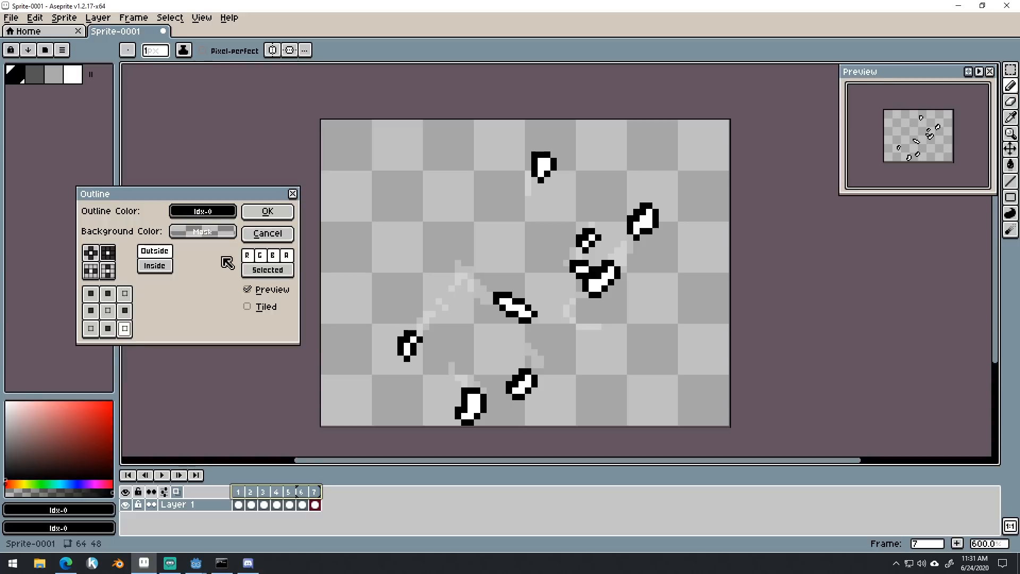
click(268, 212)
Turn off onion skinning and play back the outlined animation from frame 1.
click(243, 492)
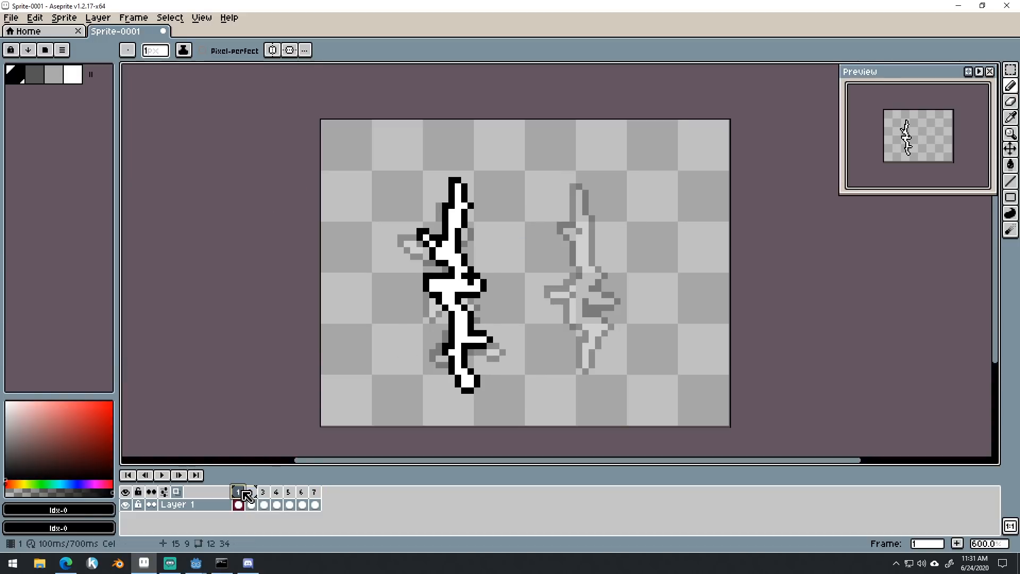
mouse_move(247, 496)
mouse_down()
mouse_move(299, 502)
mouse_move(237, 492)
mouse_move(314, 500)
mouse_move(239, 498)
mouse_up()
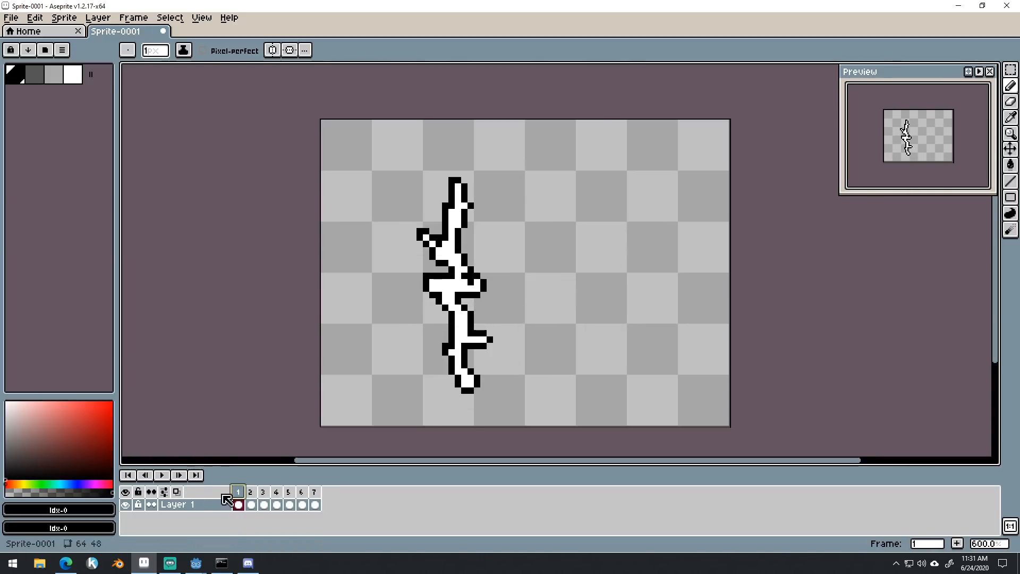
click(168, 476)
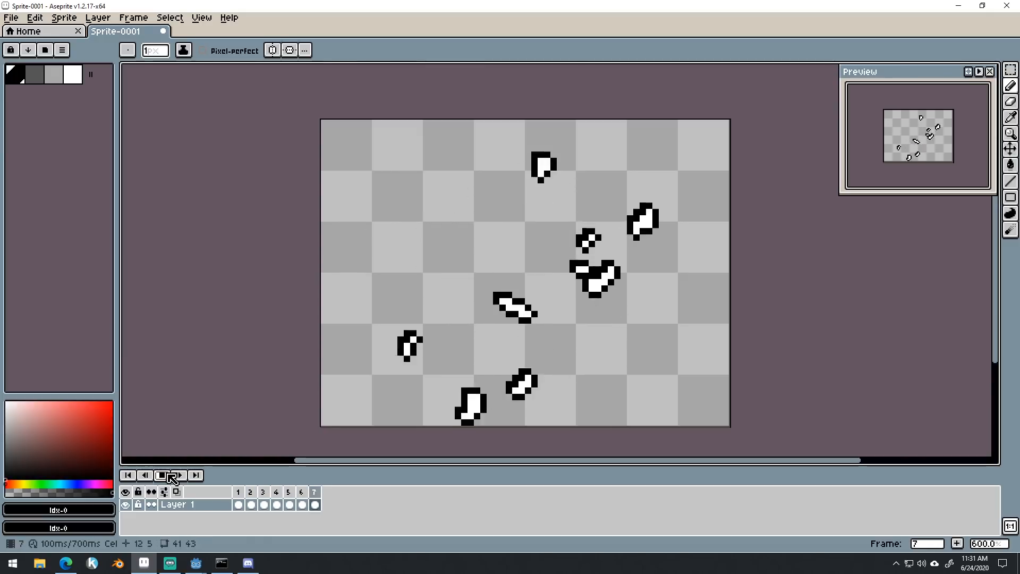
click(169, 475)
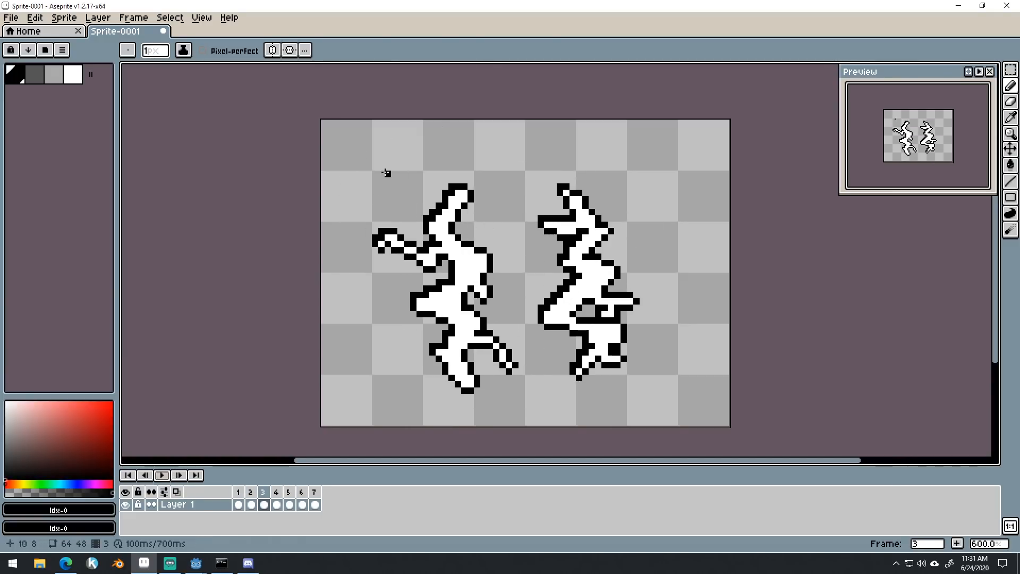
Undo the outline and reapply a black outside outline to frames 1 to 7 with the upper-left diagonal switched off in the matrix.
key(ctrl+z)
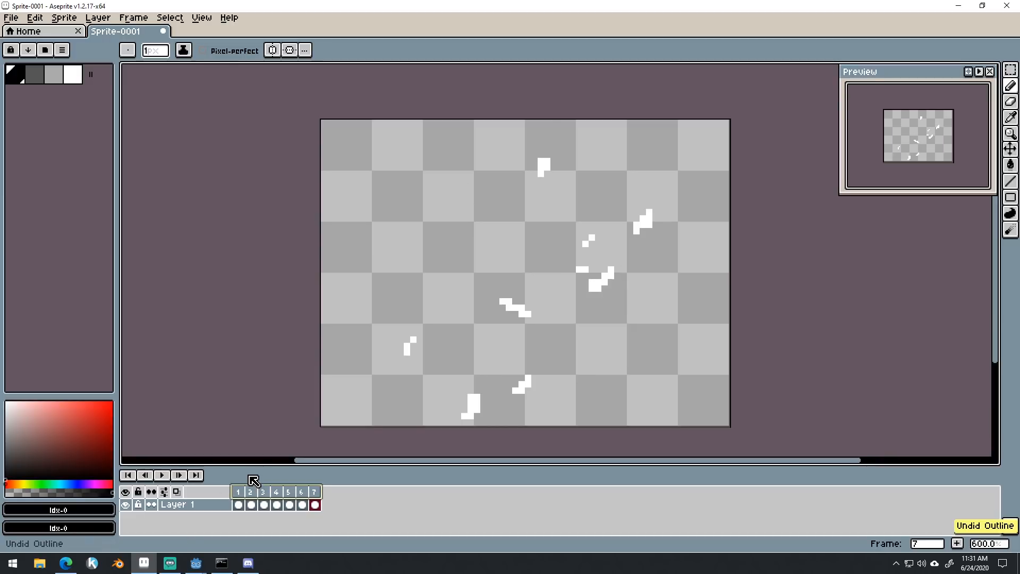
click(240, 499)
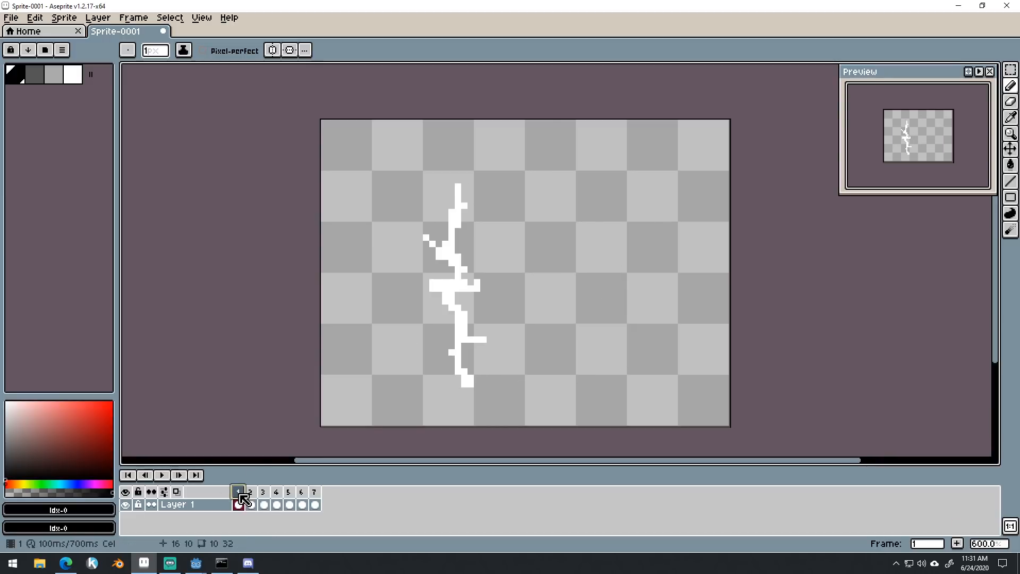
drag(243, 499, 315, 499)
click(34, 17)
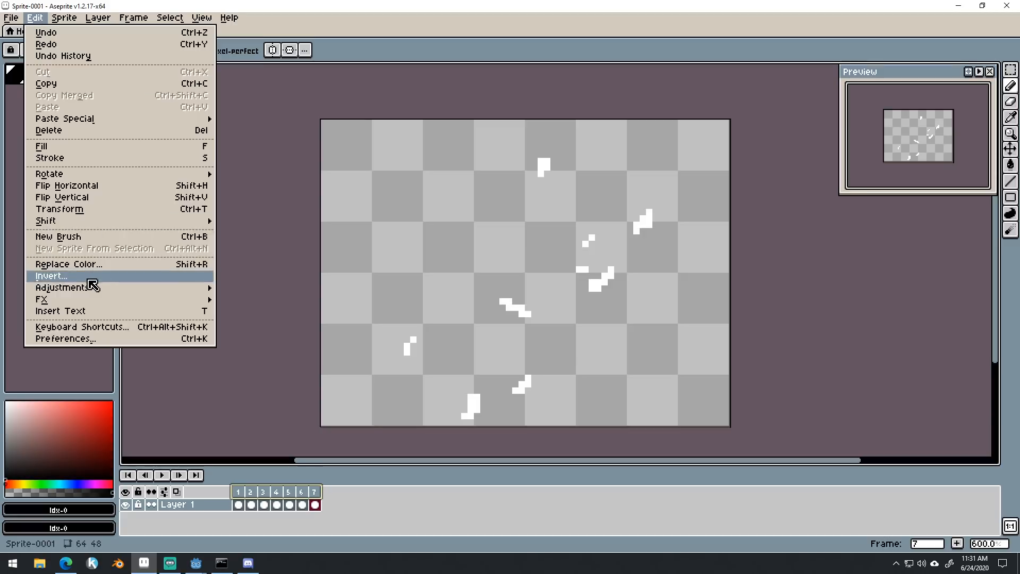
mouse_move(82, 285)
mouse_move(114, 299)
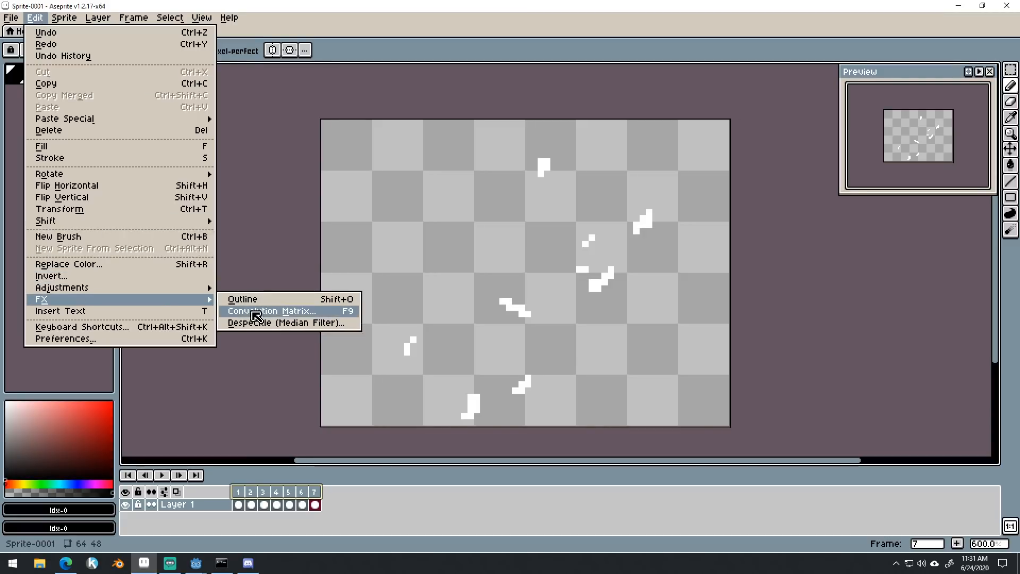
click(281, 296)
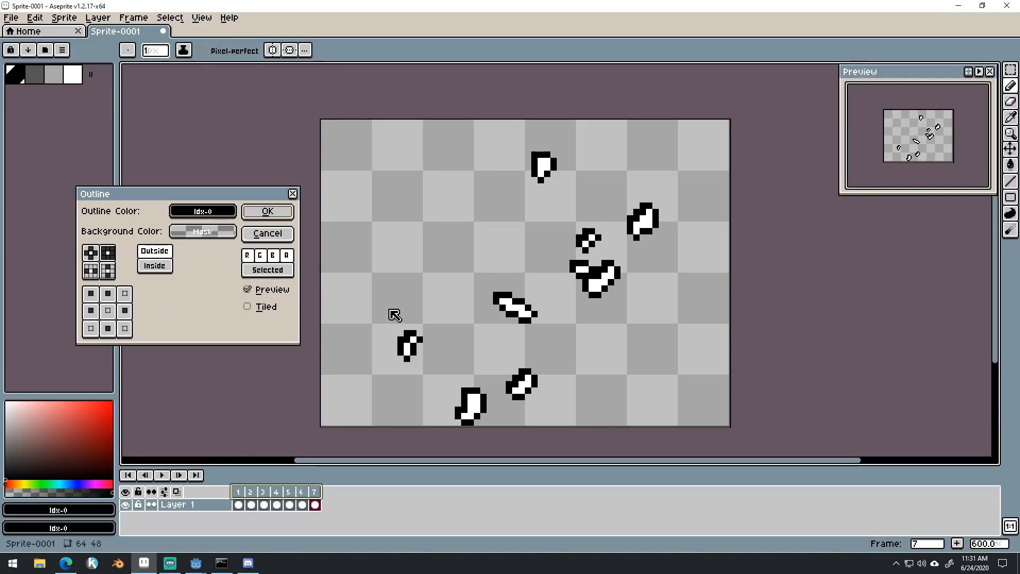
click(90, 294)
click(268, 211)
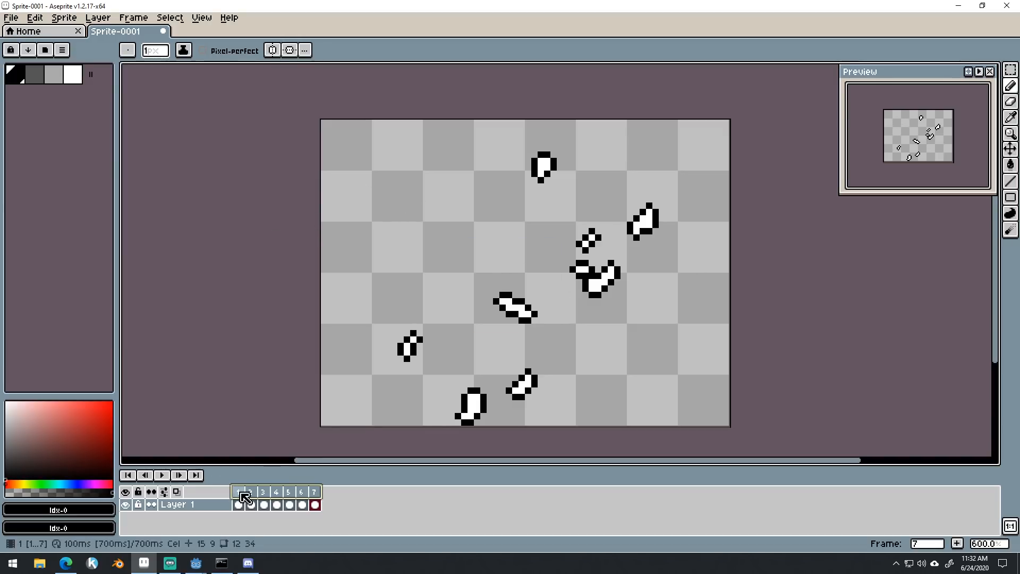
drag(238, 492, 316, 495)
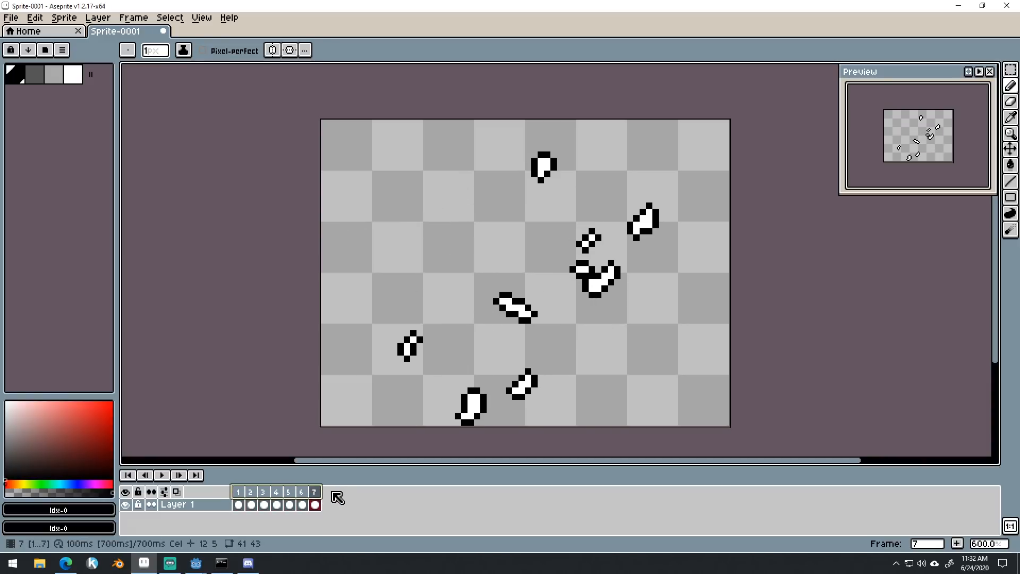
click(315, 499)
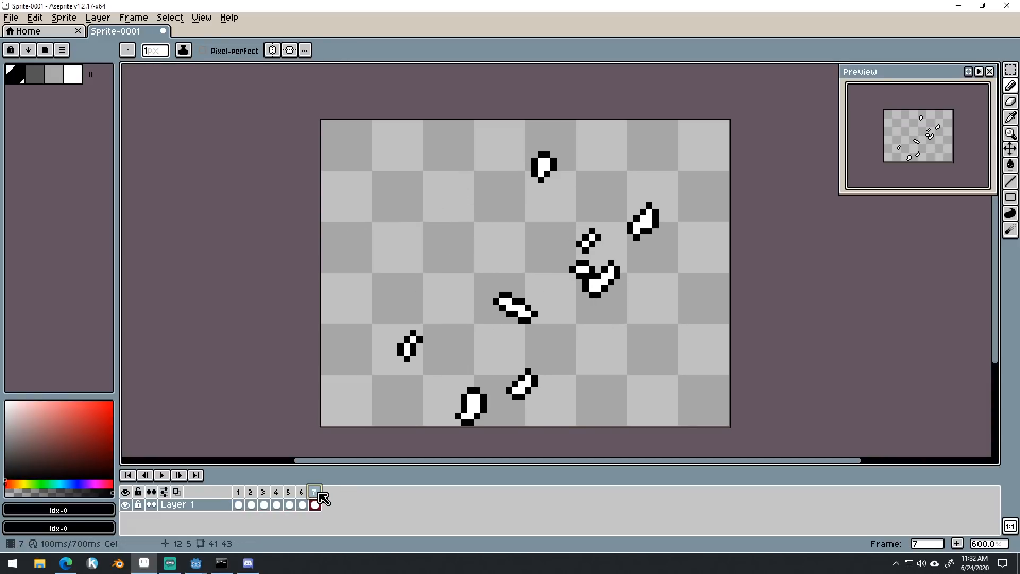
mouse_move(305, 495)
mouse_down()
mouse_move(264, 495)
mouse_move(325, 495)
mouse_move(255, 496)
mouse_move(322, 496)
mouse_up()
click(240, 494)
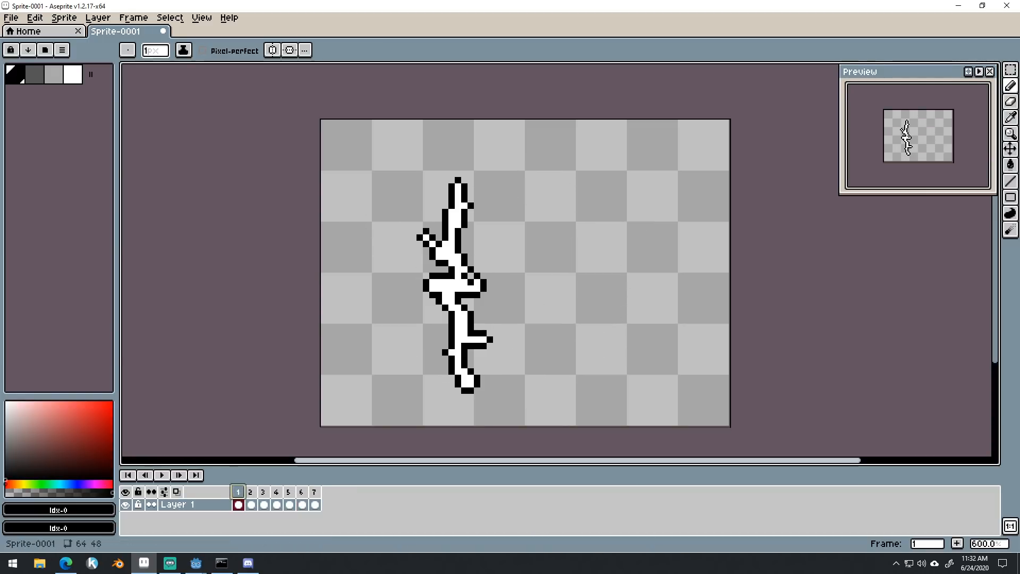
Start a sprite sheet export of the lightning animation and choose the Monster Pack project's Effects folder for the output file.
click(11, 18)
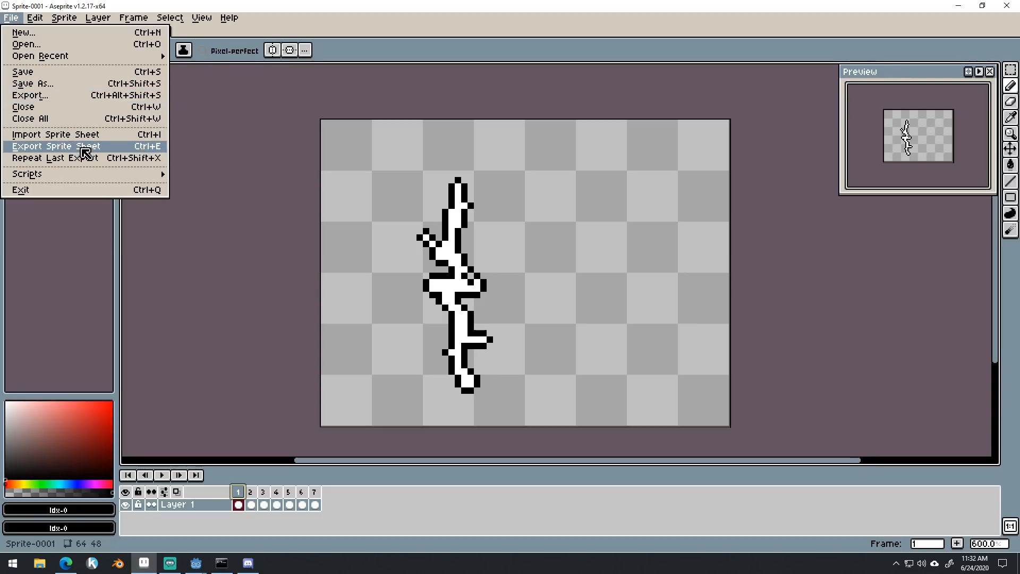
click(107, 154)
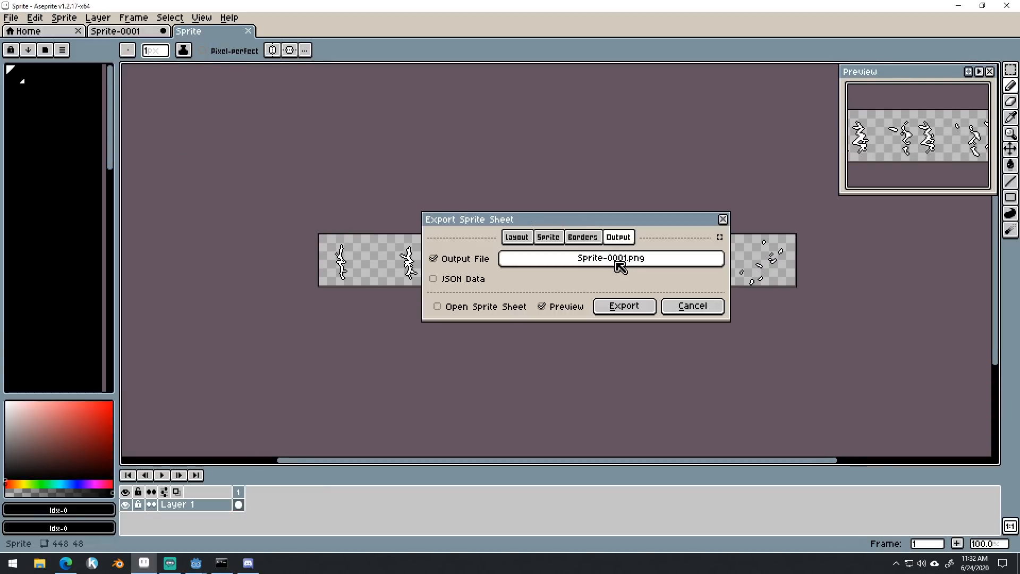
click(652, 269)
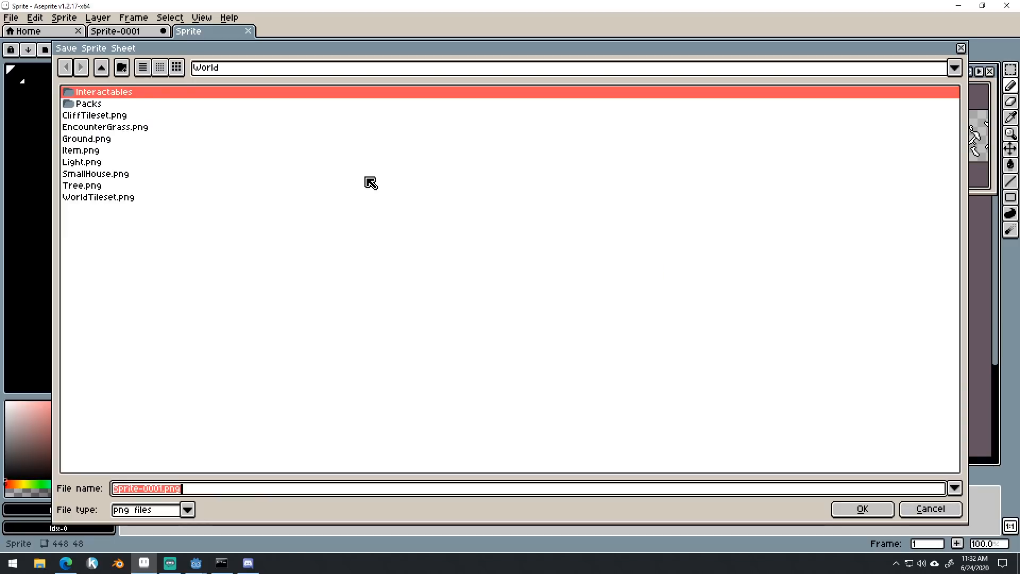
click(108, 74)
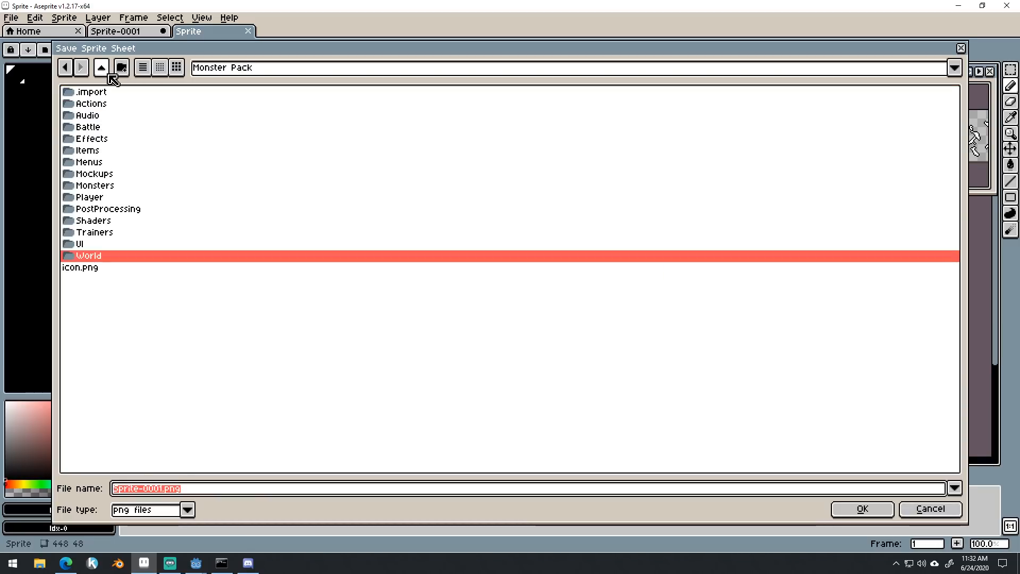
double_click(96, 139)
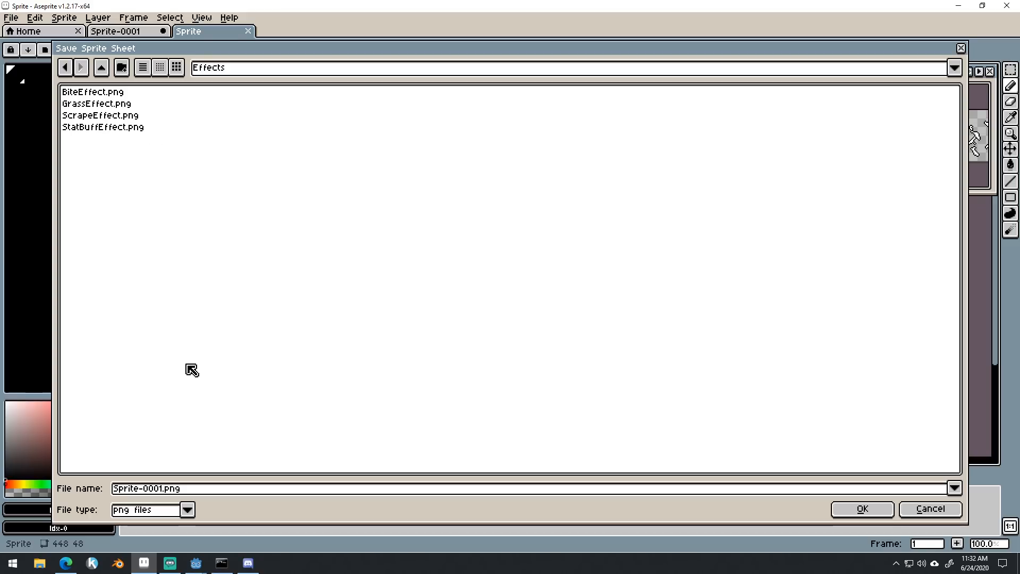
click(102, 67)
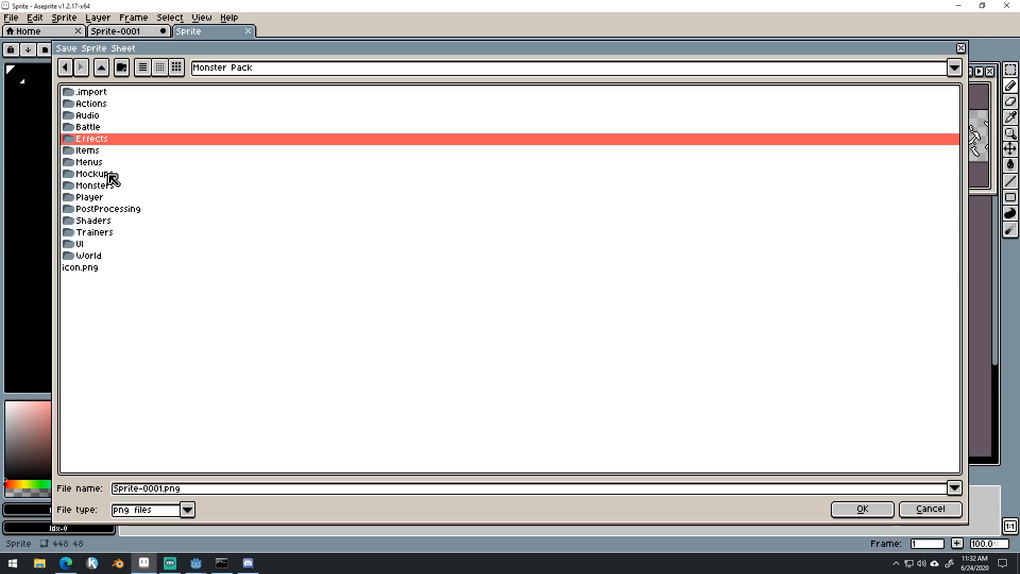
double_click(97, 144)
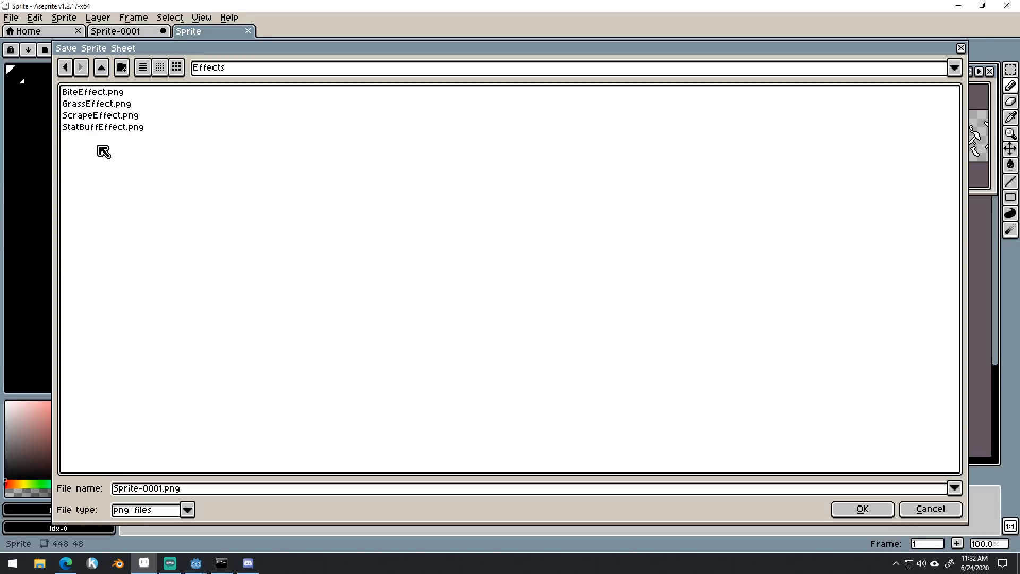
Name the output file StunnedEffect.png and export the sprite sheet.
drag(163, 489, 95, 488)
text(StunnedEf)
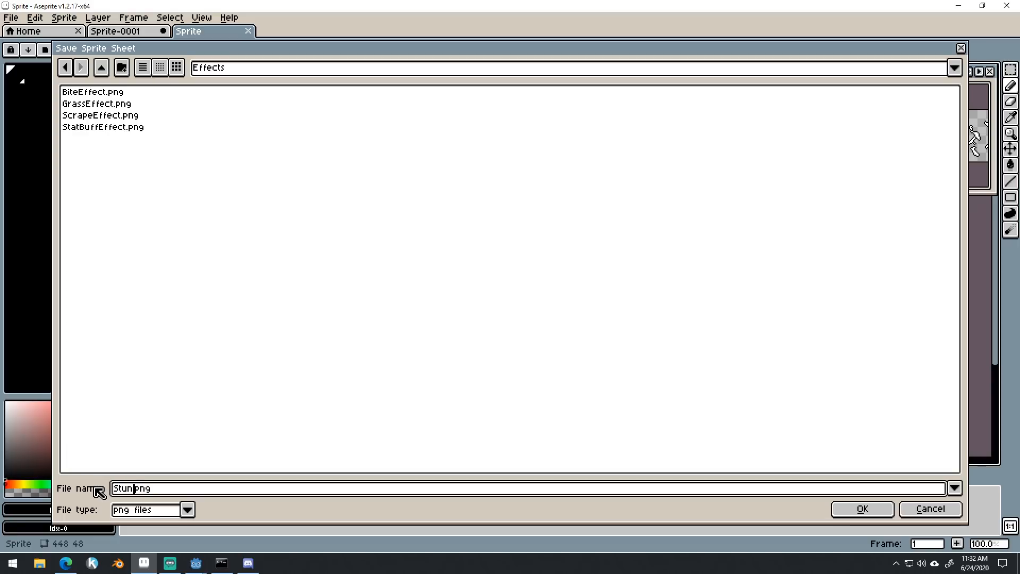
text(fect)
key(Return)
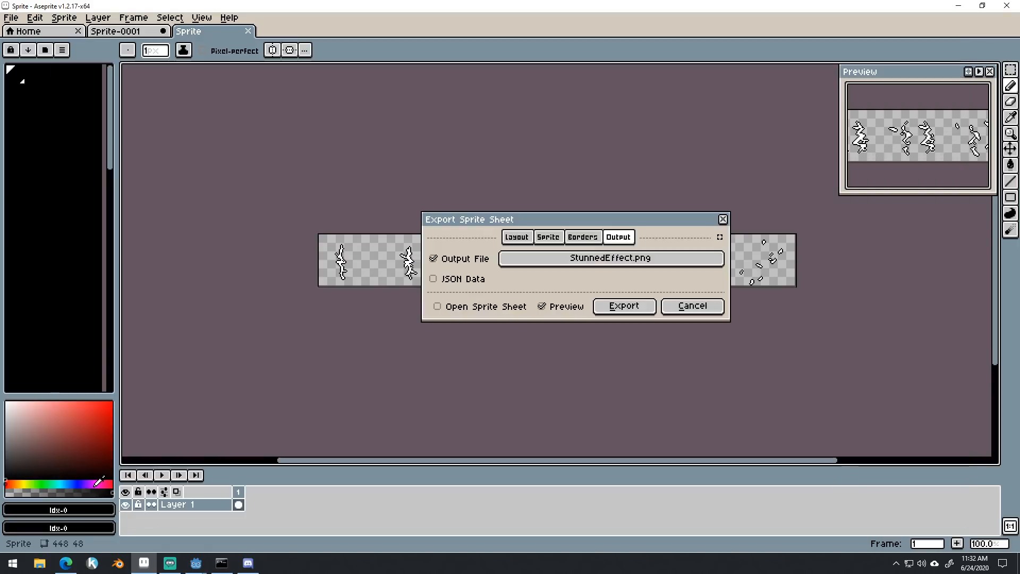
click(625, 306)
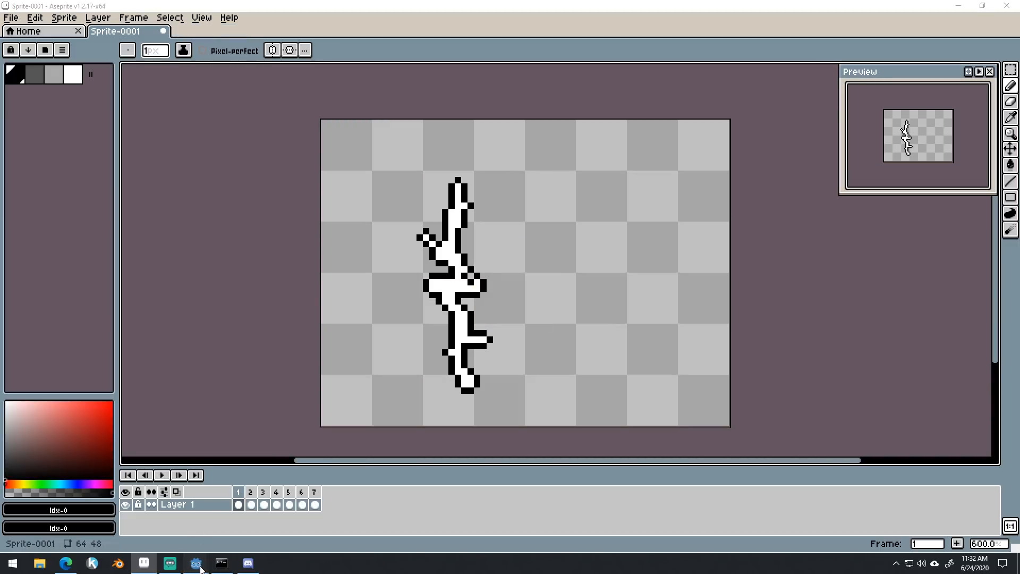
Switch to the Monster Pack project in Godot.
mouse_move(196, 563)
click(256, 521)
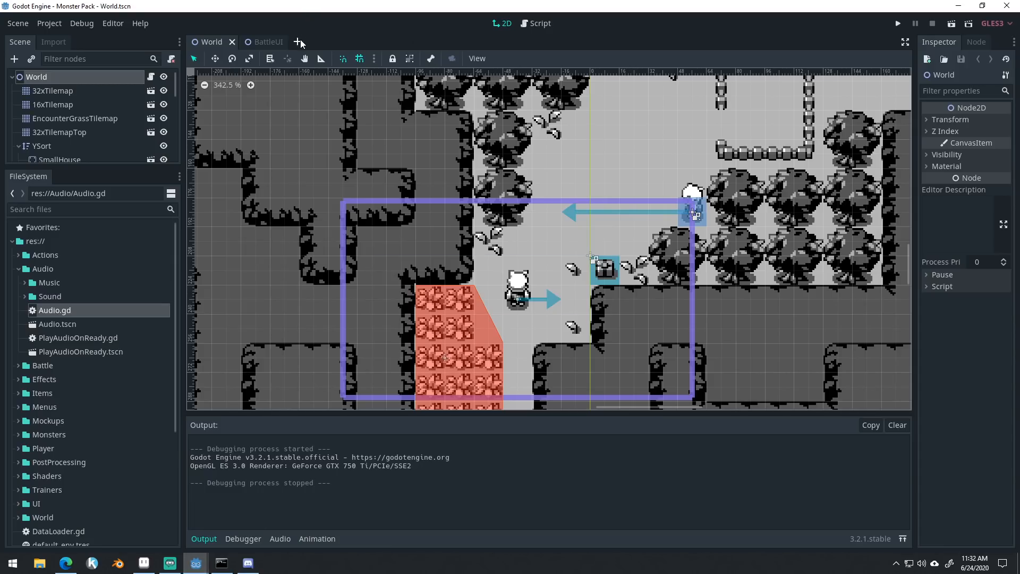
click(297, 41)
click(17, 23)
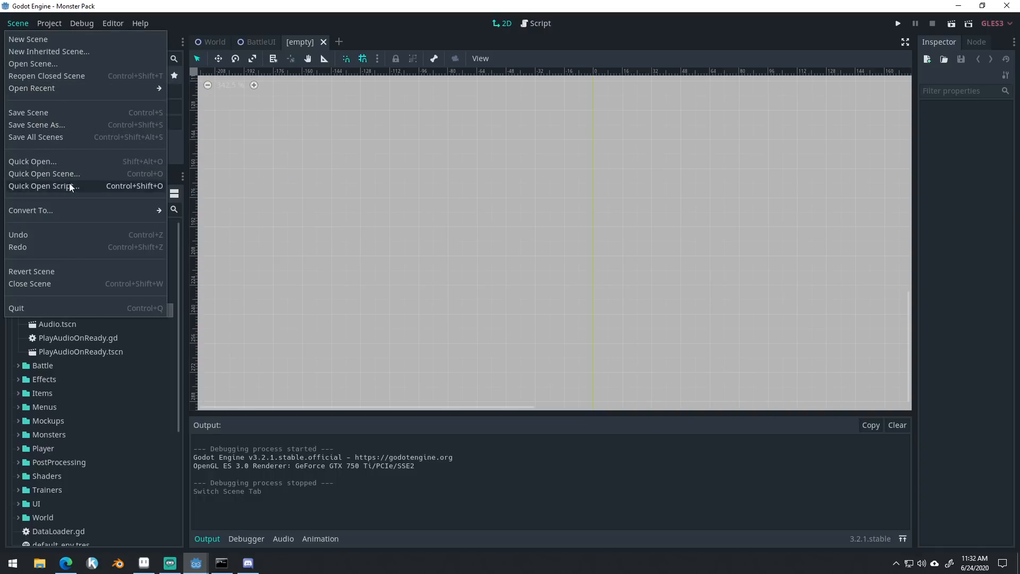
click(324, 42)
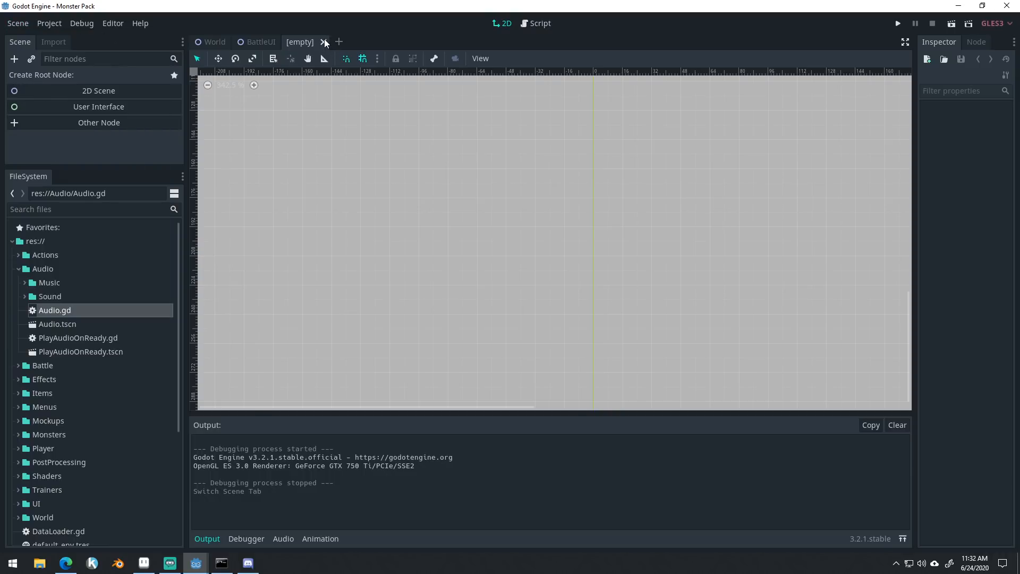
click(324, 42)
Create a new inherited scene based on the Effect scene in the Effects folder.
click(21, 27)
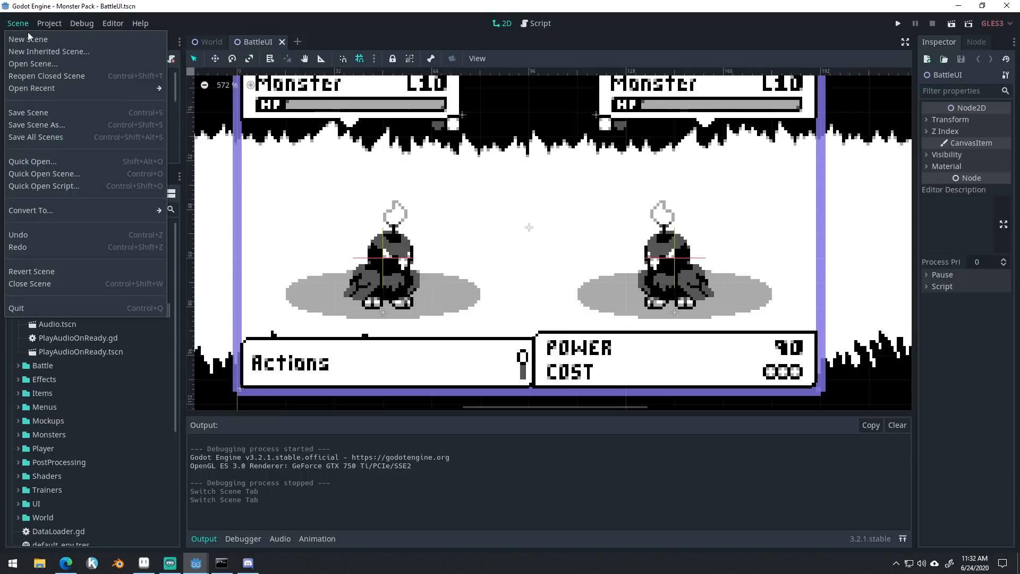
click(49, 50)
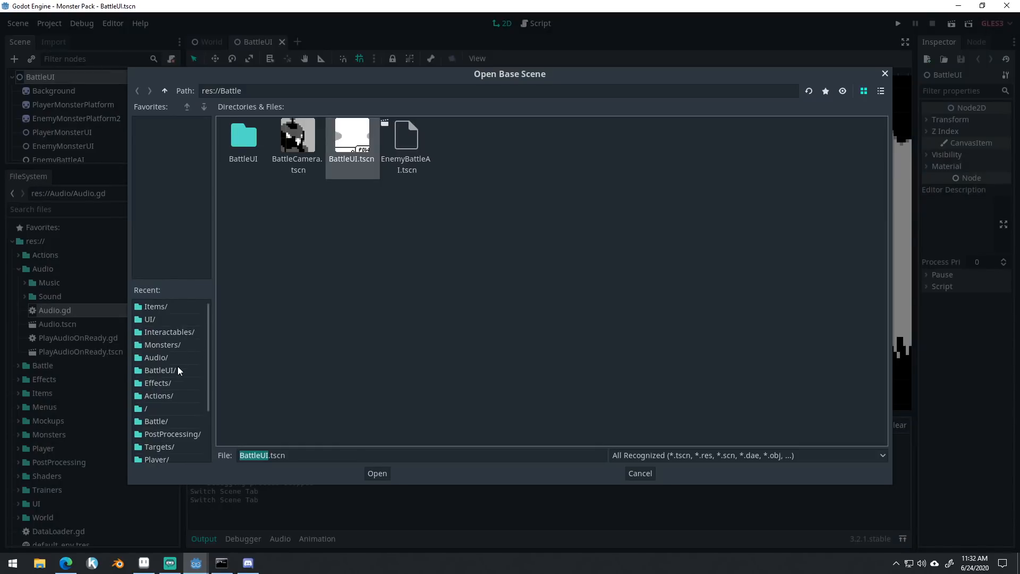
click(166, 383)
double_click(296, 141)
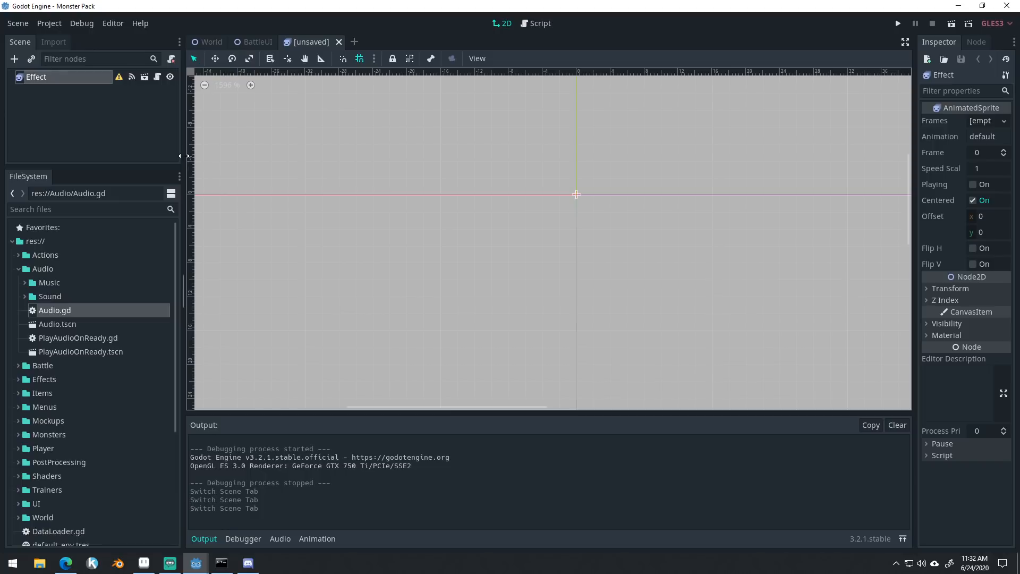
Enlarge the scene tree area and open the base Effect scene for editing.
drag(183, 155, 236, 139)
click(197, 77)
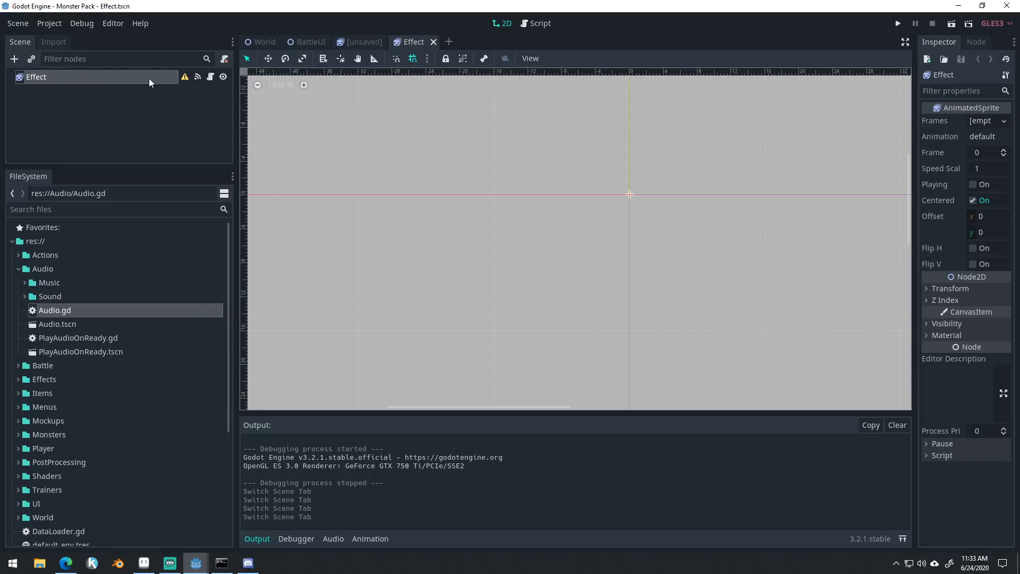
drag(164, 169, 164, 297)
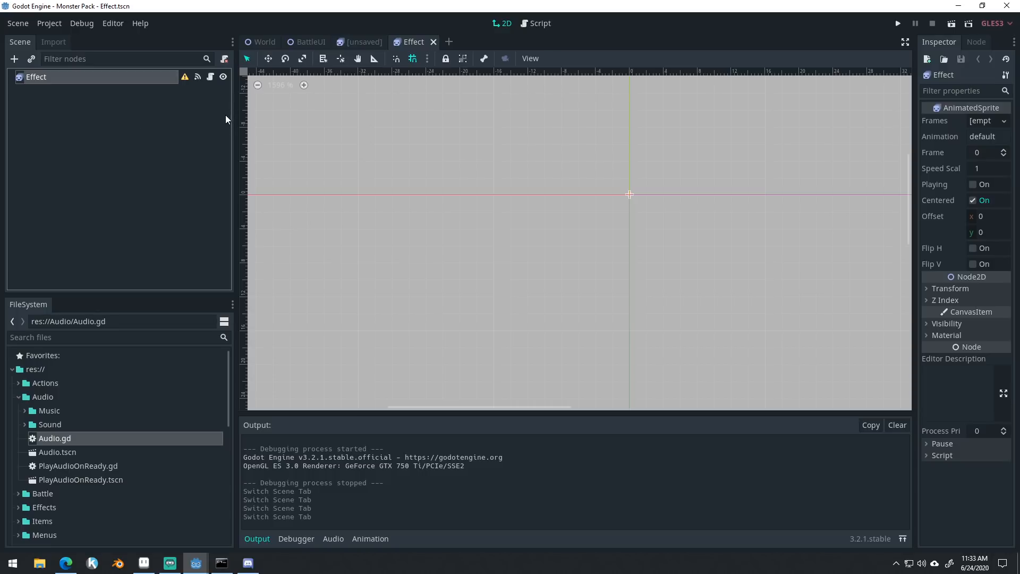
Review the _ready and _on_Effect_animation_finished functions in the Effect.gd script, and close the base Effect scene.
click(211, 77)
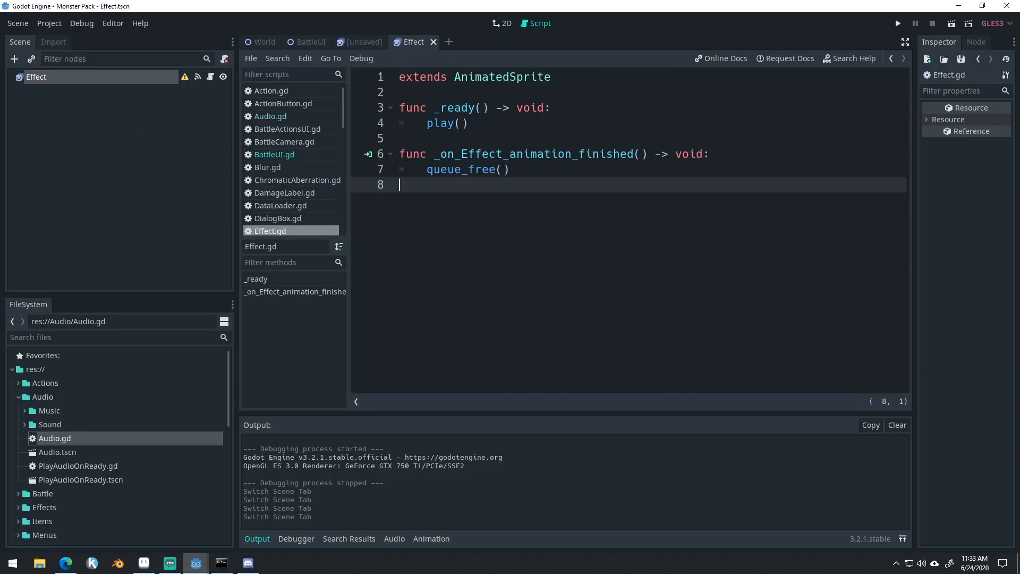
drag(475, 124, 397, 94)
click(526, 174)
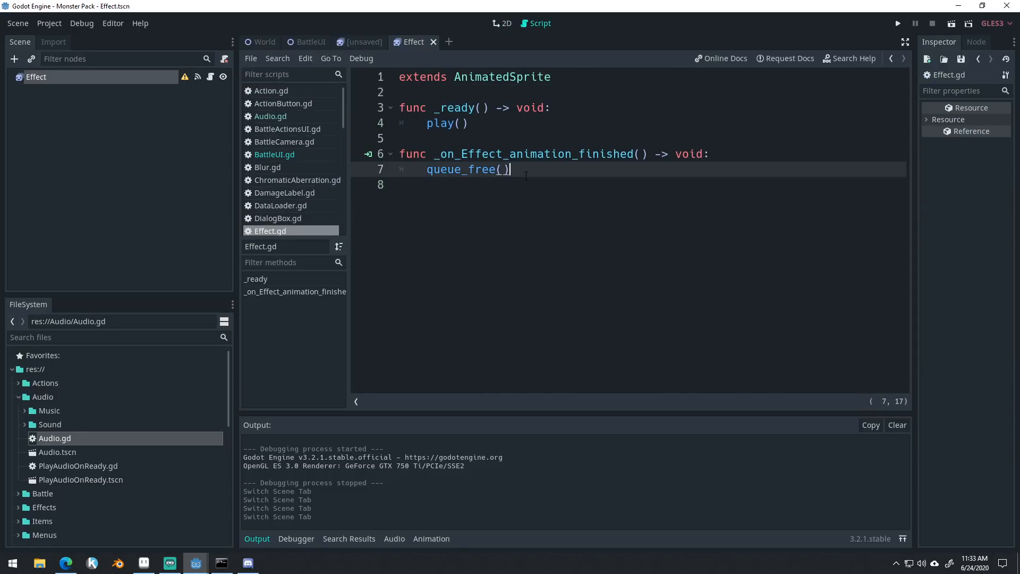
drag(478, 169, 396, 155)
click(588, 189)
drag(519, 173, 386, 144)
click(506, 182)
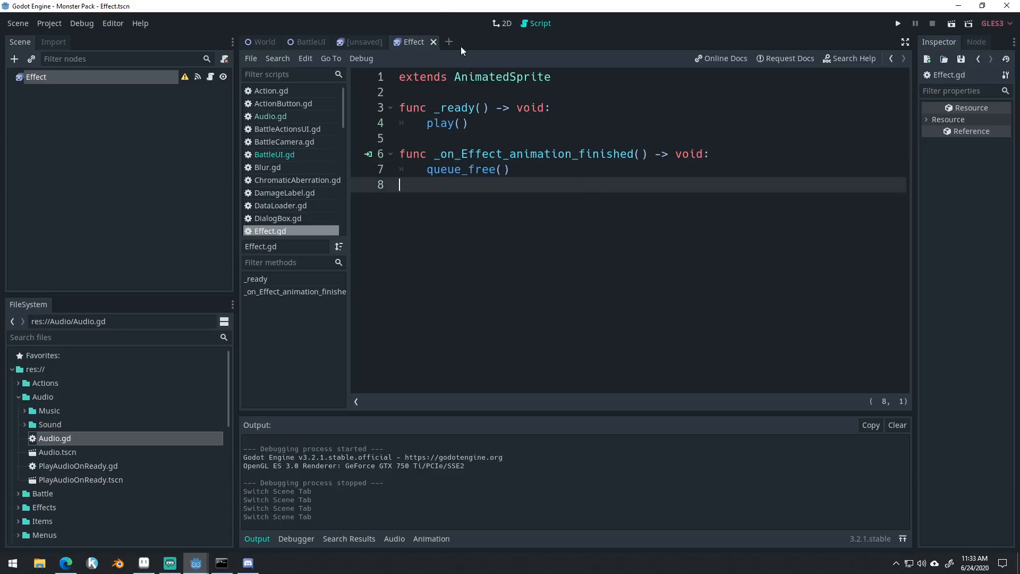
click(434, 42)
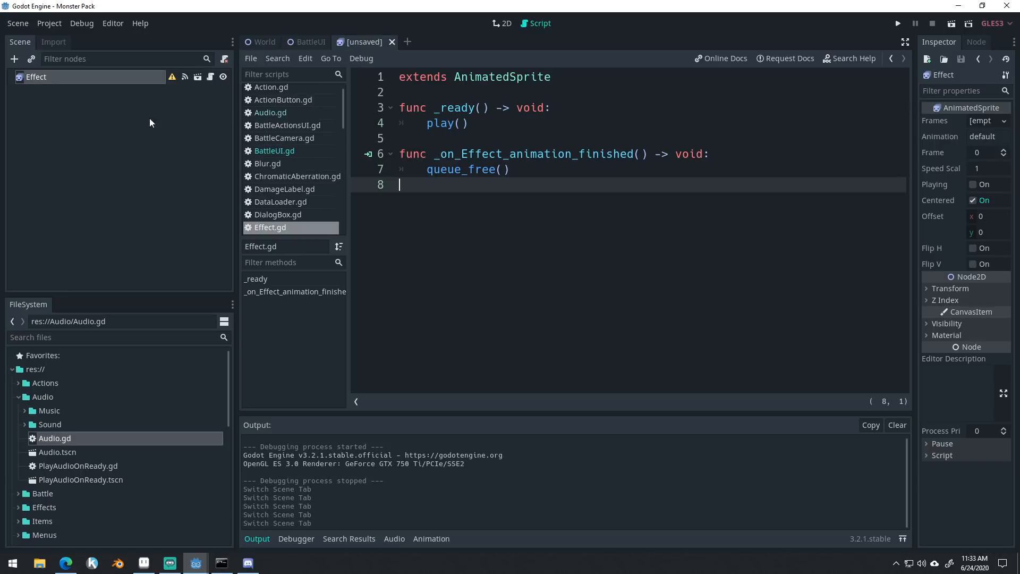
Rename the inherited scene's root node to StunnedEffect.
double_click(78, 76)
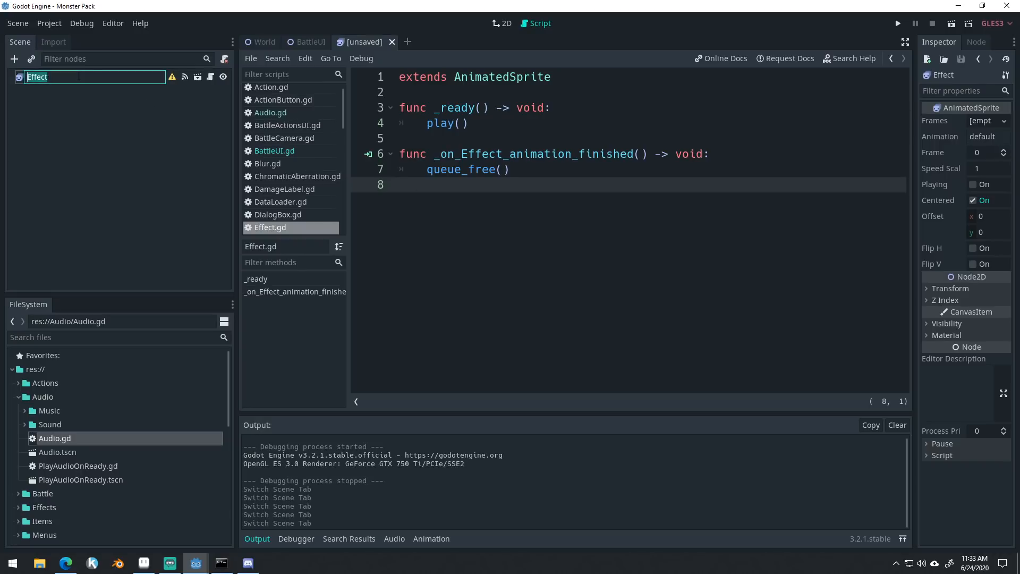
text(StunnedEffect)
key(Return)
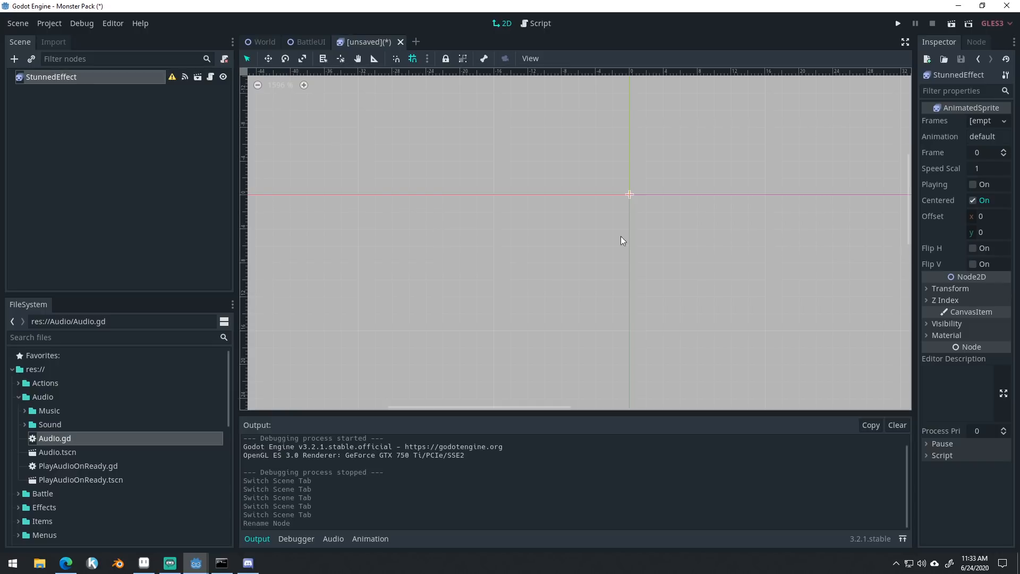
drag(640, 225, 564, 272)
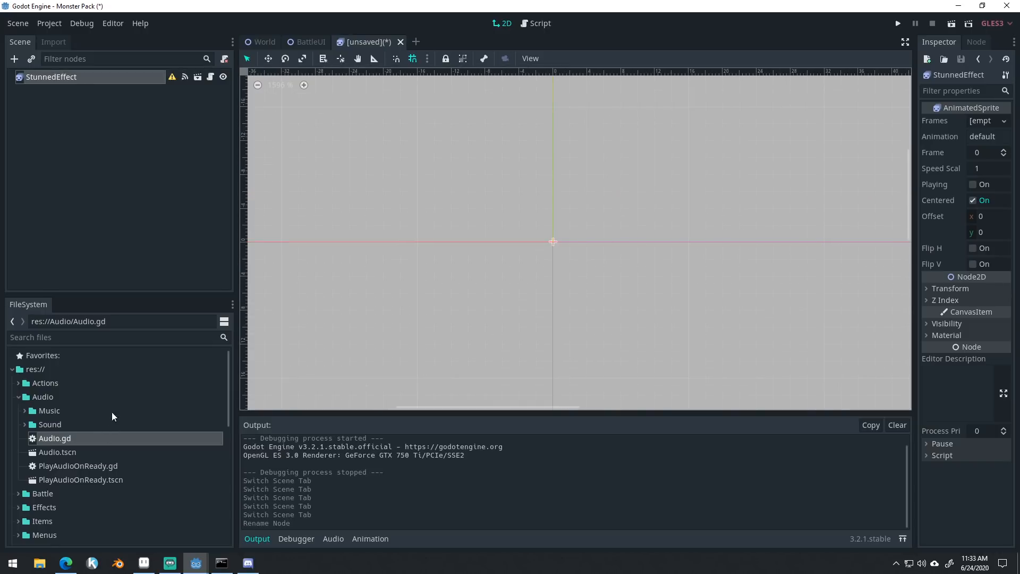
Search the project files for "stunned" and compare the StunnedEffect files in the Battle/BattleUI and Effects folders.
click(105, 337)
text(stunned)
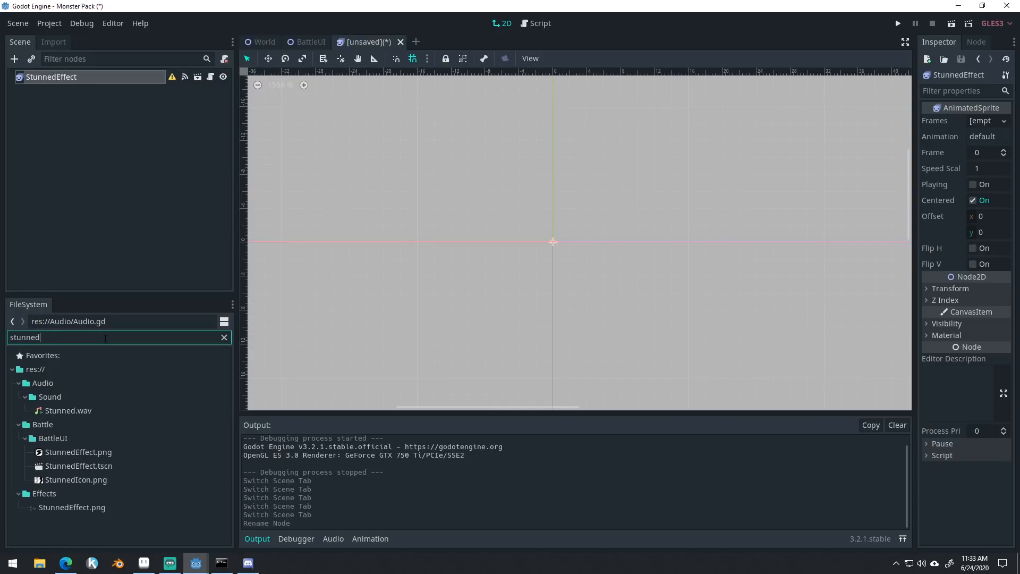
click(79, 507)
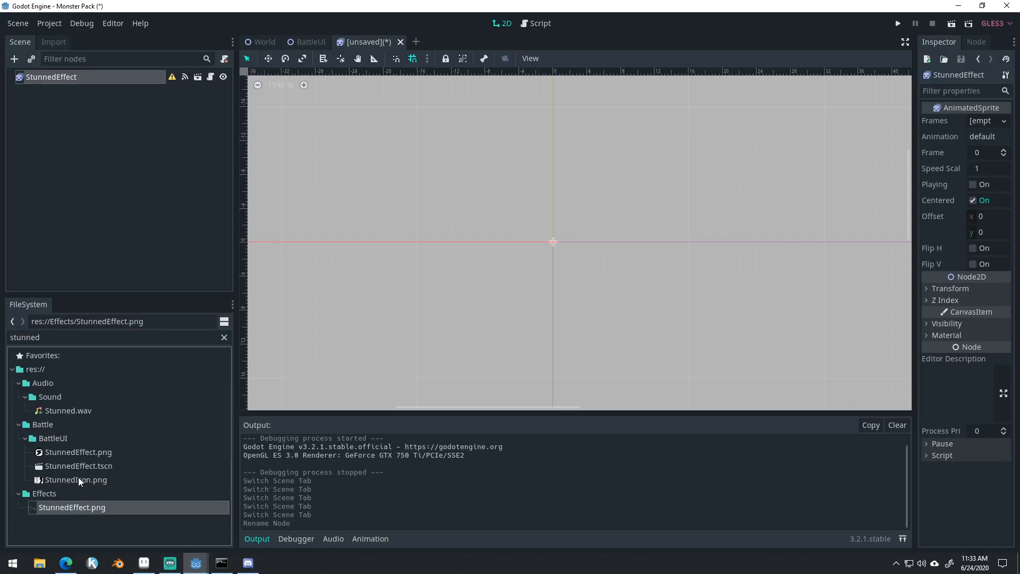
click(91, 480)
click(65, 453)
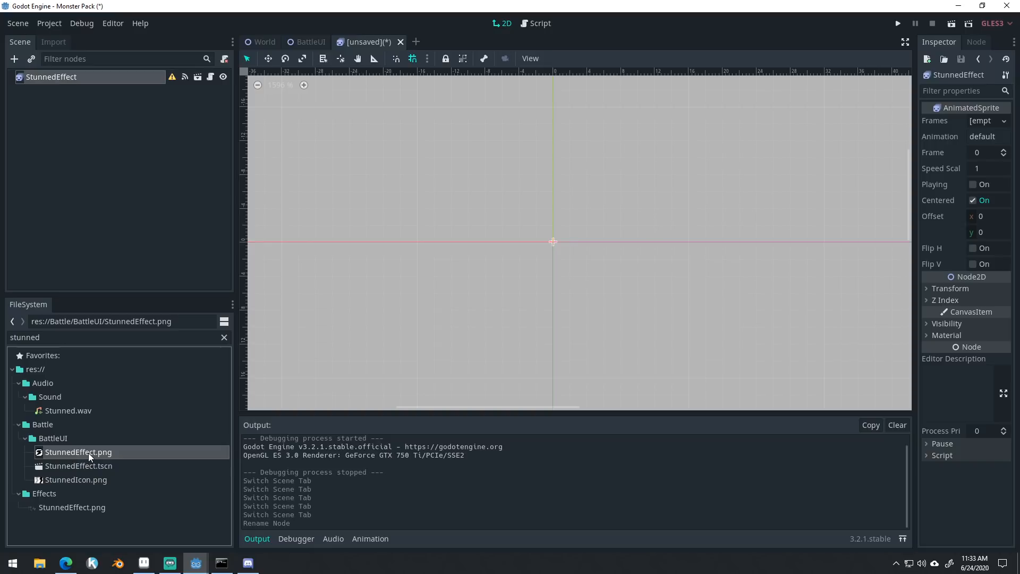
click(71, 438)
click(73, 455)
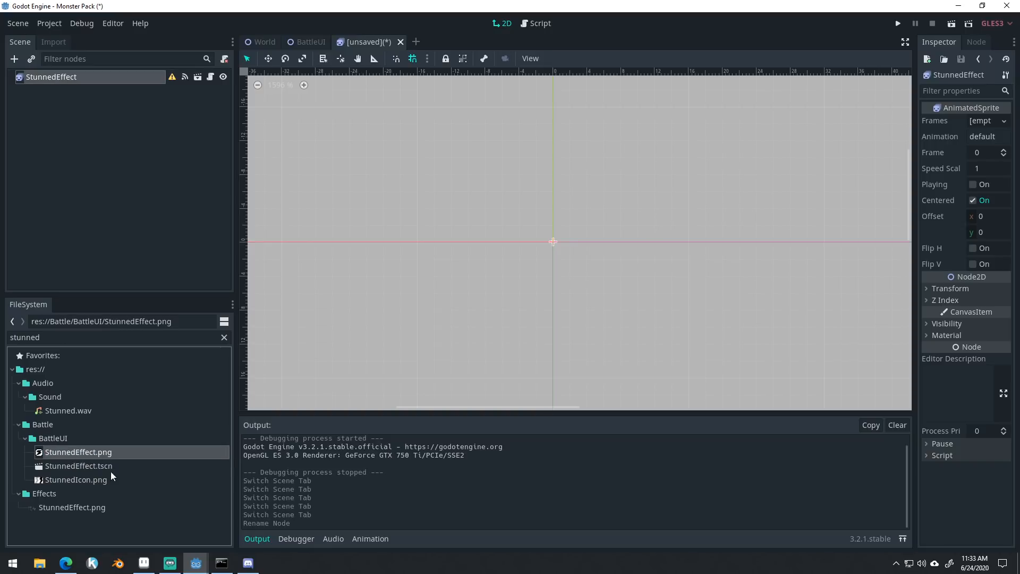
click(83, 508)
click(128, 120)
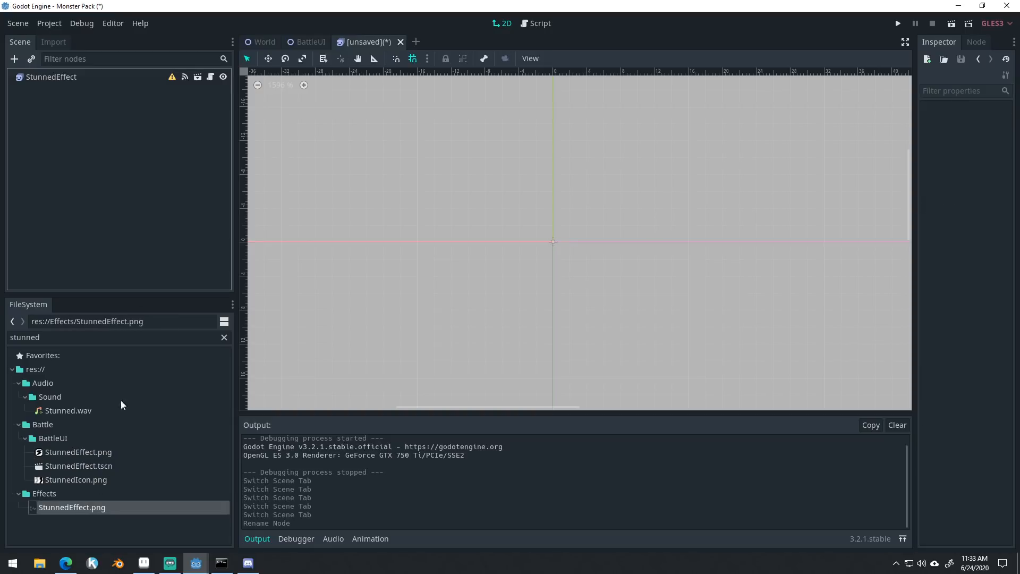
Try to delete StunnedEffect.png and StunnedEffect.tscn from the Battle/BattleUI folder, and check which script depends on them.
click(98, 465)
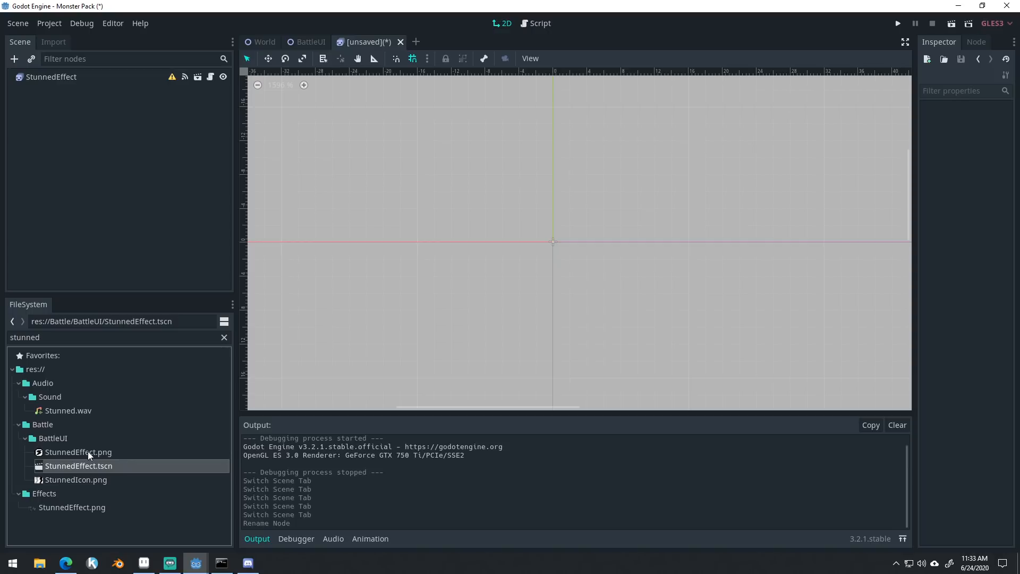
shift+click(88, 452)
right_click(93, 453)
click(142, 495)
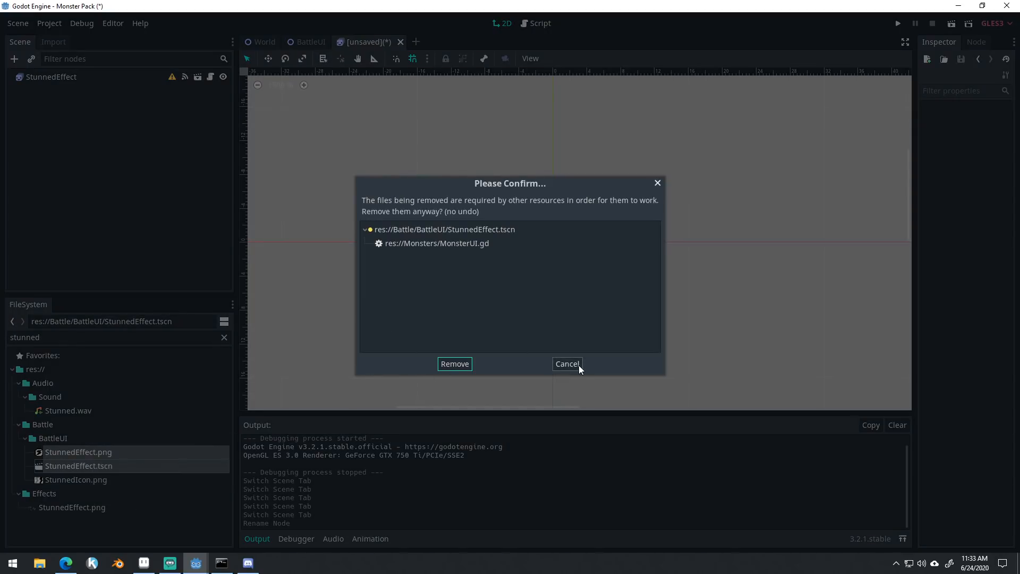
click(464, 243)
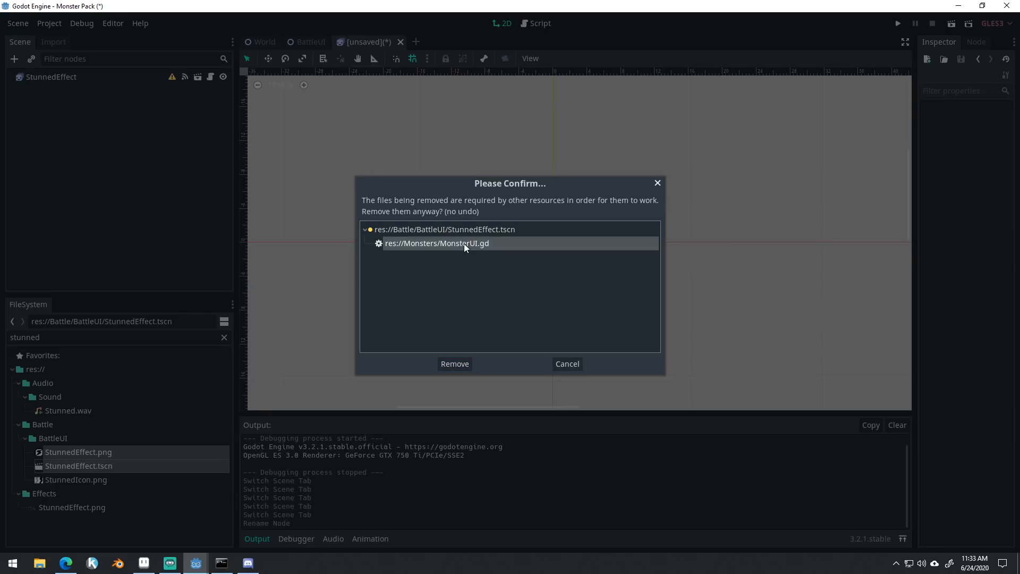
click(574, 365)
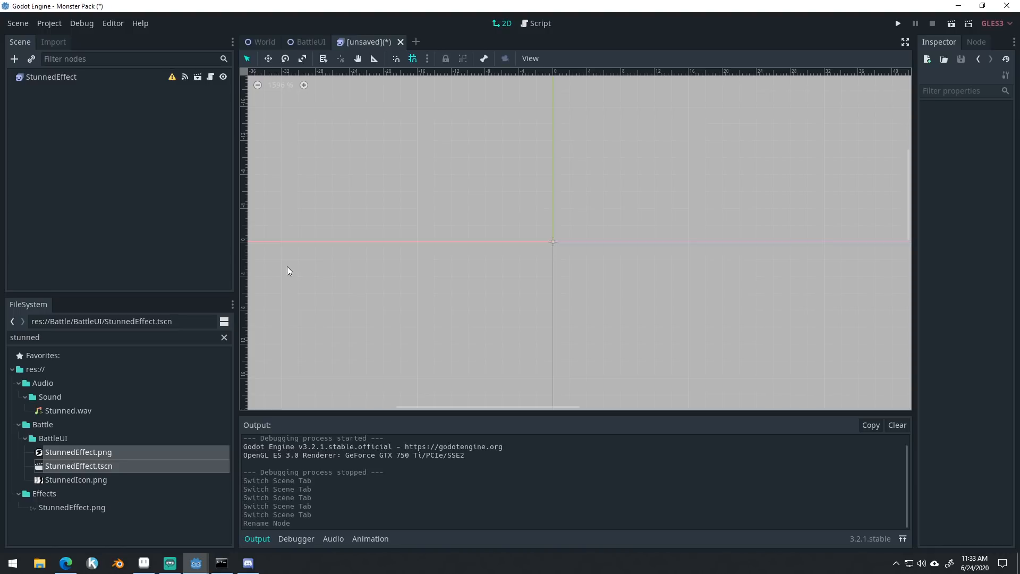
Open the MonsterUI.gd script and comment out the StunnedEffect preload constant.
key(ctrl+alt+o)
text(mosnterUI)
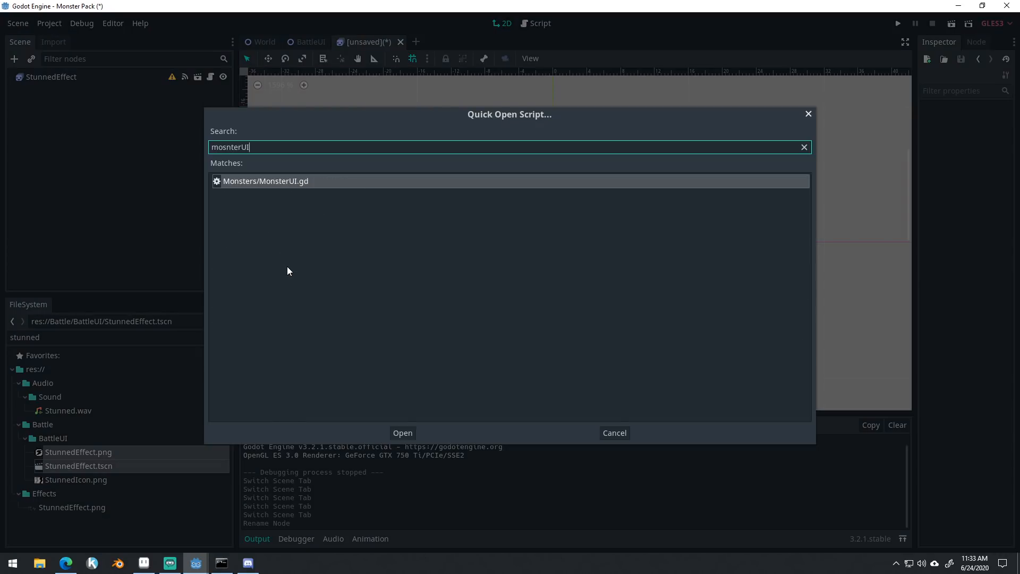
key(Return)
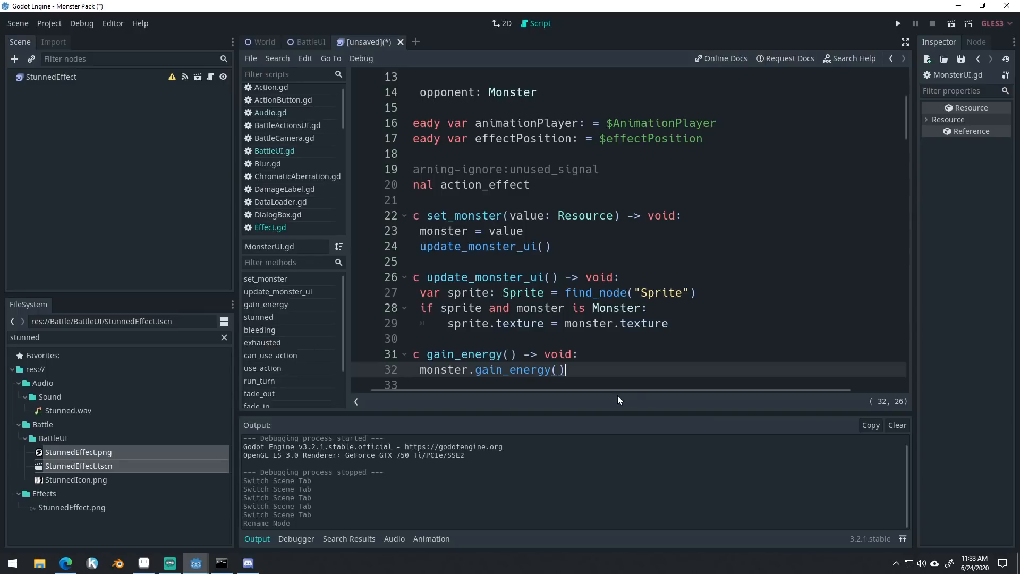
drag(609, 390, 580, 391)
scroll(584, 277, up, 4)
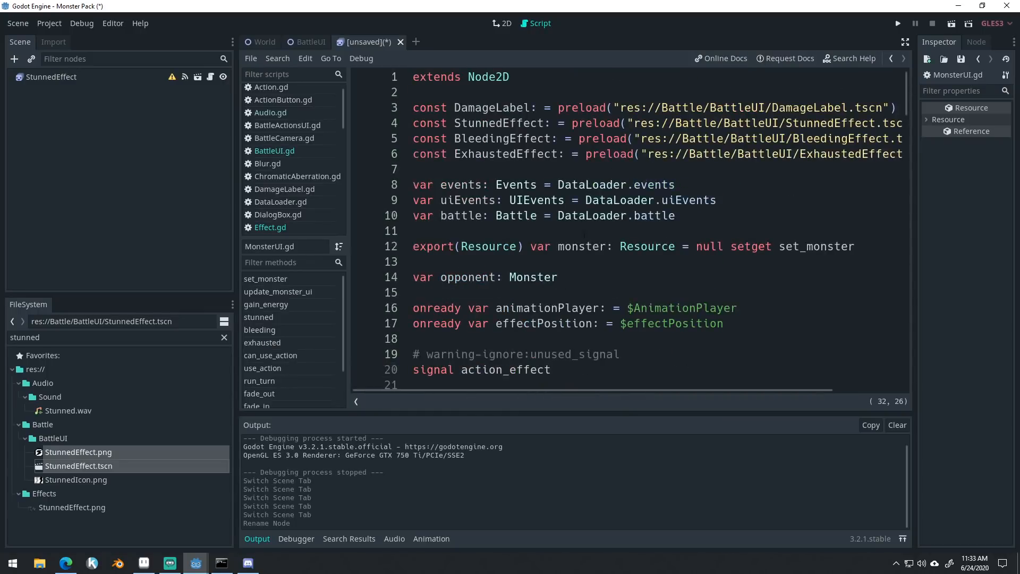
drag(235, 190, 168, 188)
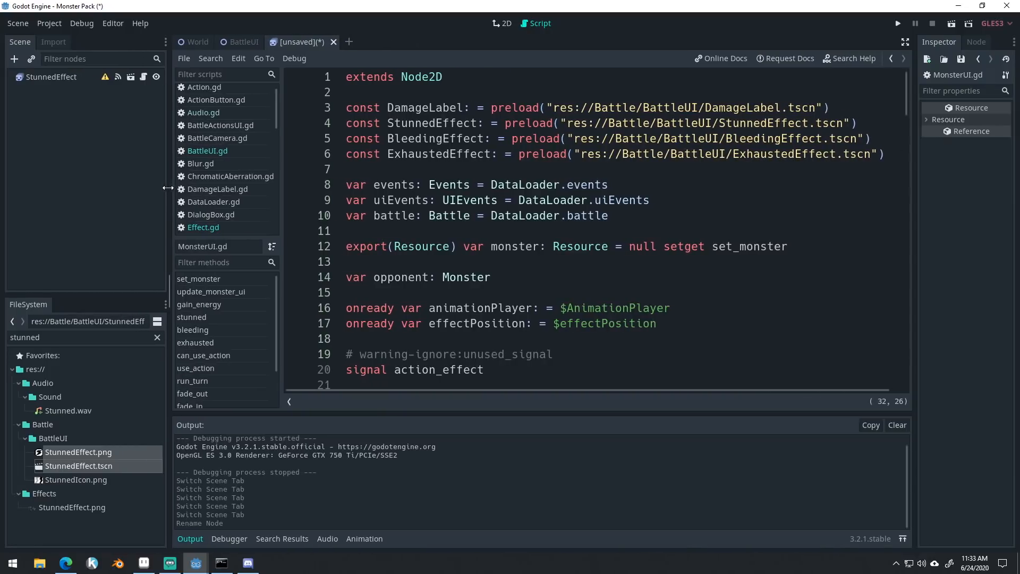
click(865, 121)
key(ctrl+k)
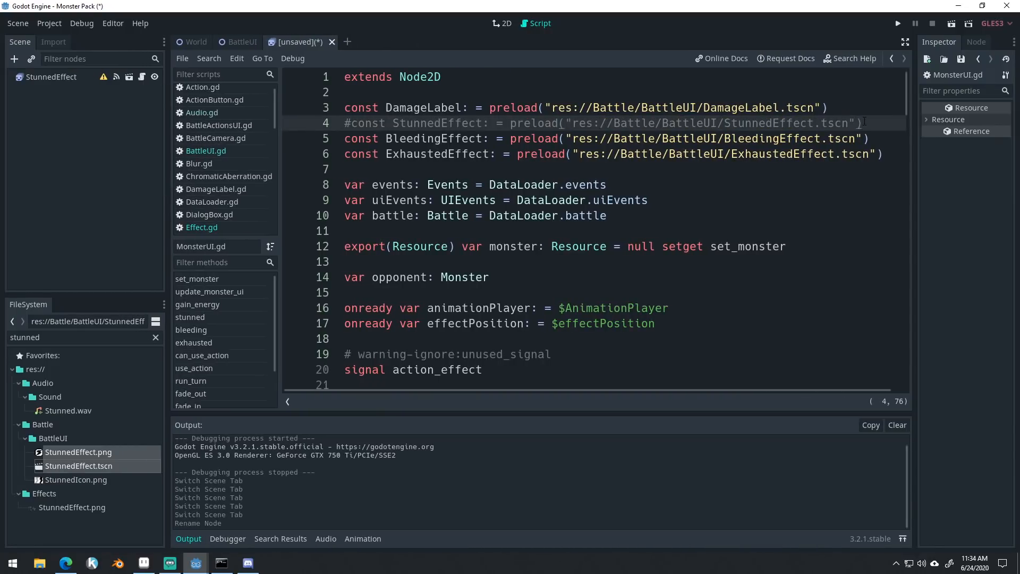
Comment out the four lines in the stunned() function that instance, add, position and yield on stunnedEffect.
scroll(865, 122, down, 18)
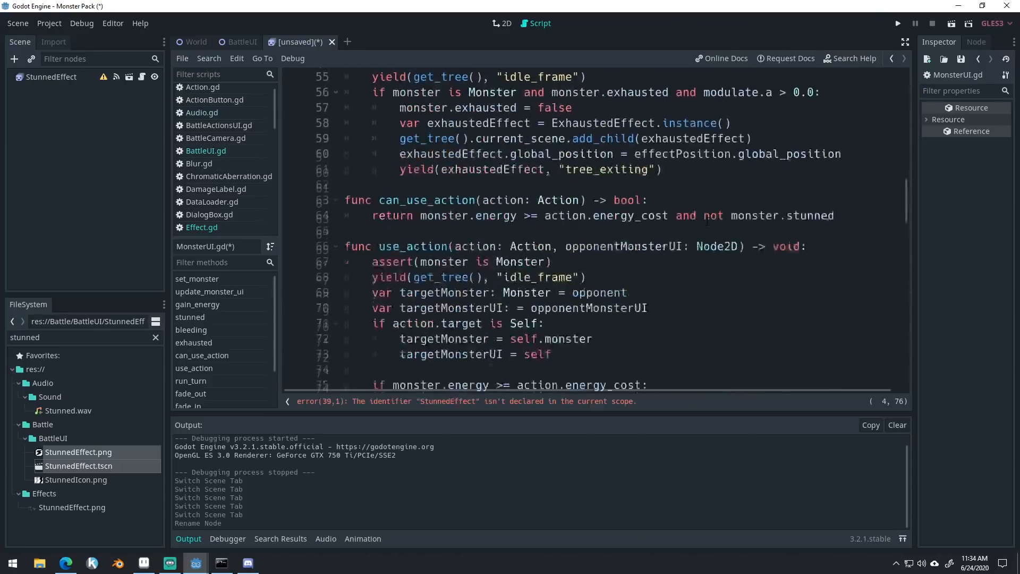
scroll(706, 220, up, 9)
click(736, 247)
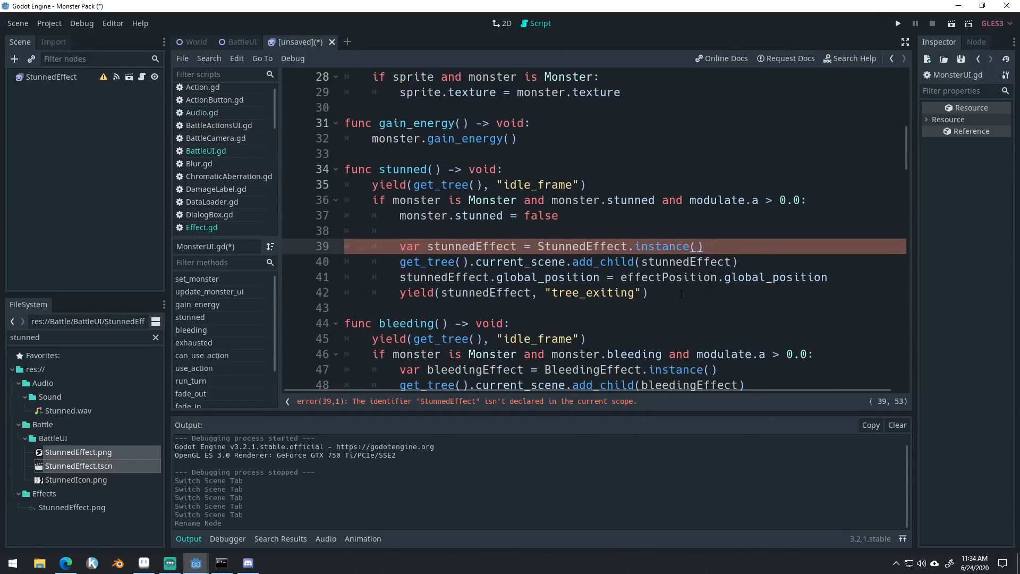
drag(682, 294, 339, 245)
key(ctrl+k)
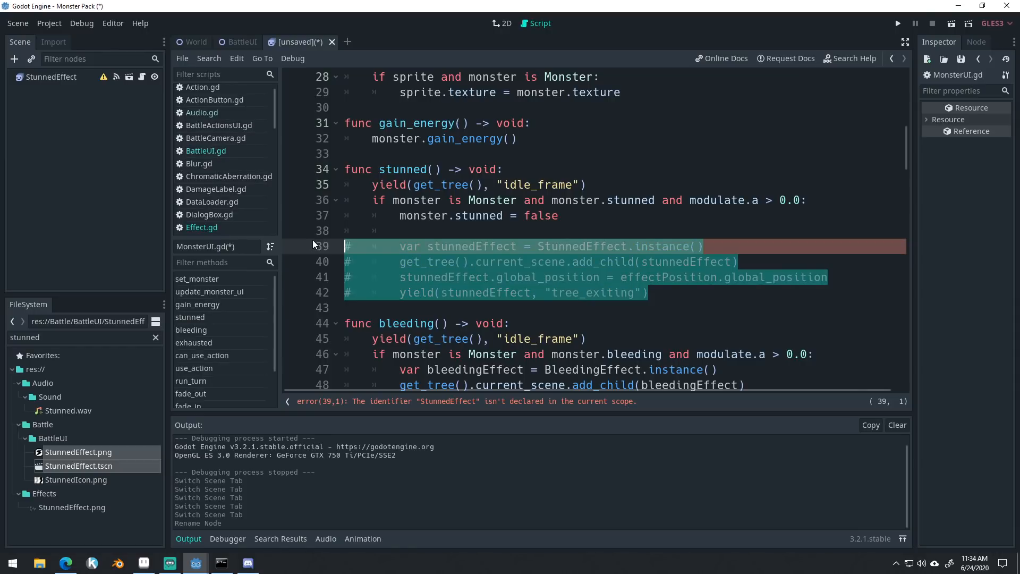
click(654, 140)
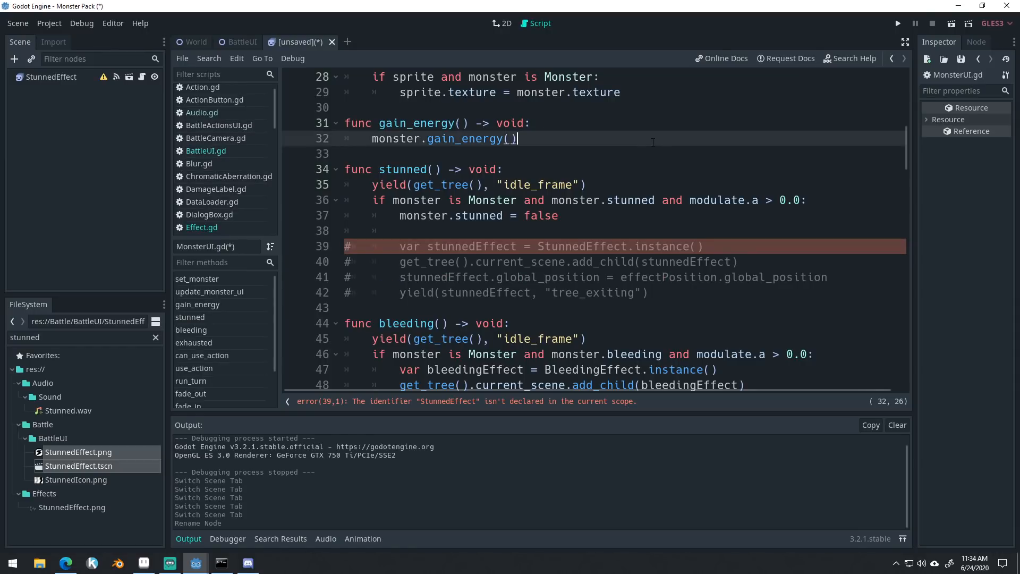
click(602, 200)
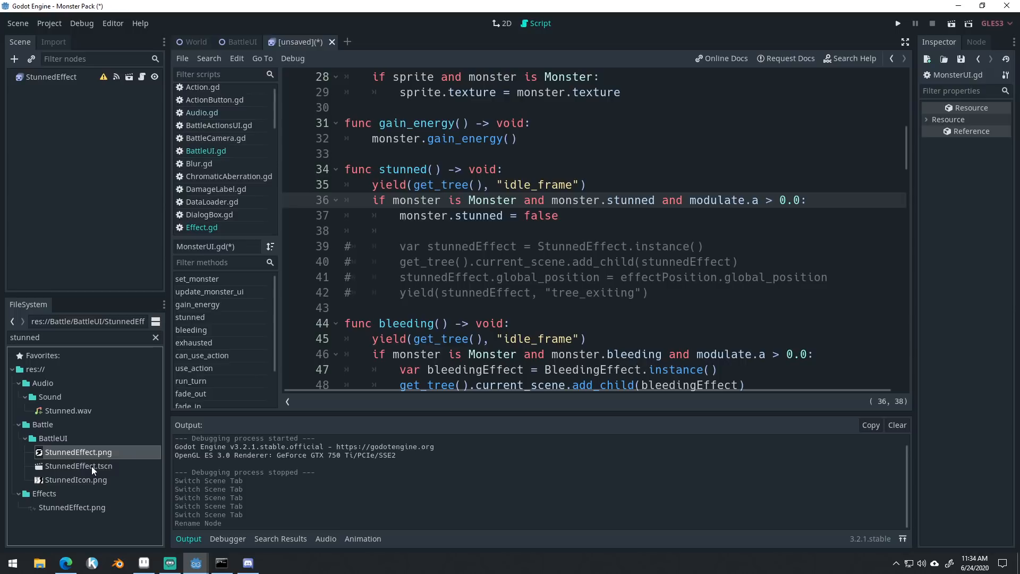
right_click(100, 455)
click(125, 497)
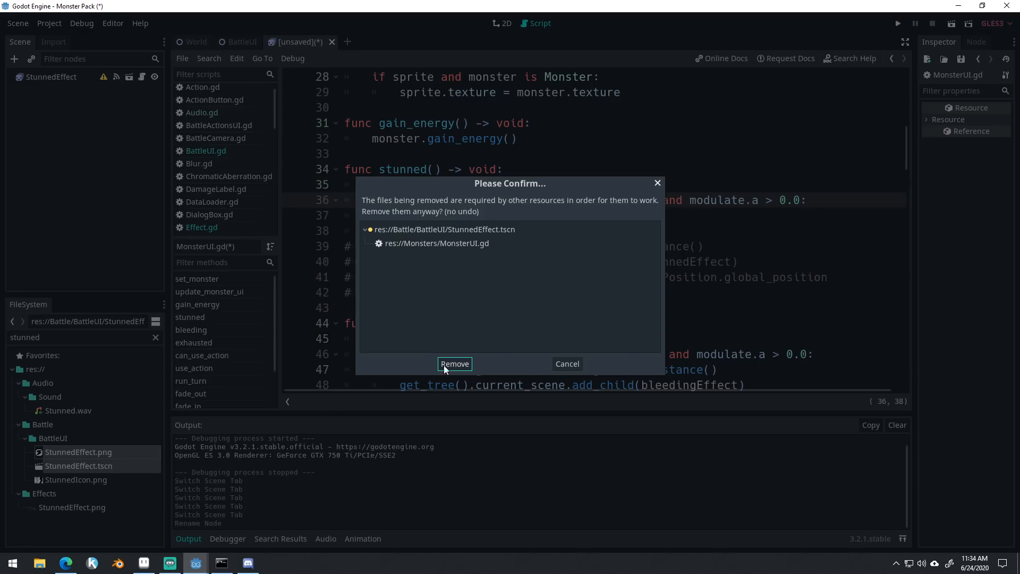
click(566, 365)
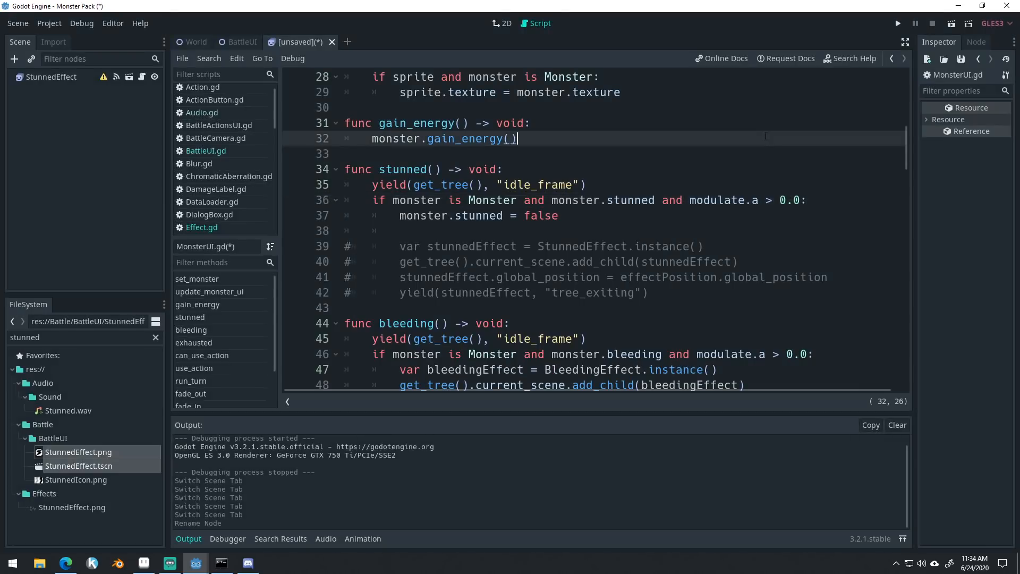
Save the scene as StunnedEffect.tscn in the Effects folder, and delete StunnedEffect.png and StunnedEffect.tscn from Battle/BattleUI.
key(ctrl+s)
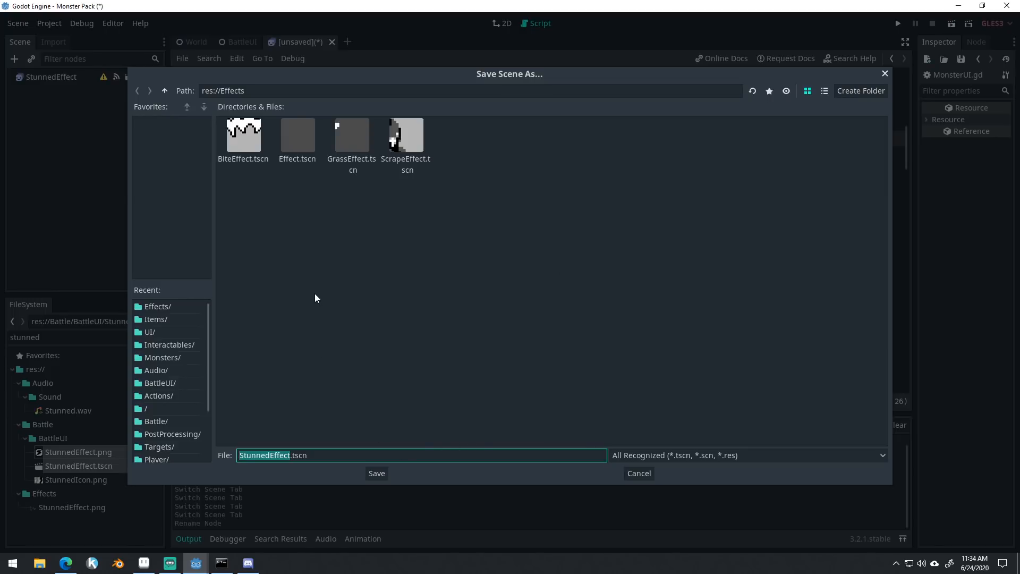
click(376, 473)
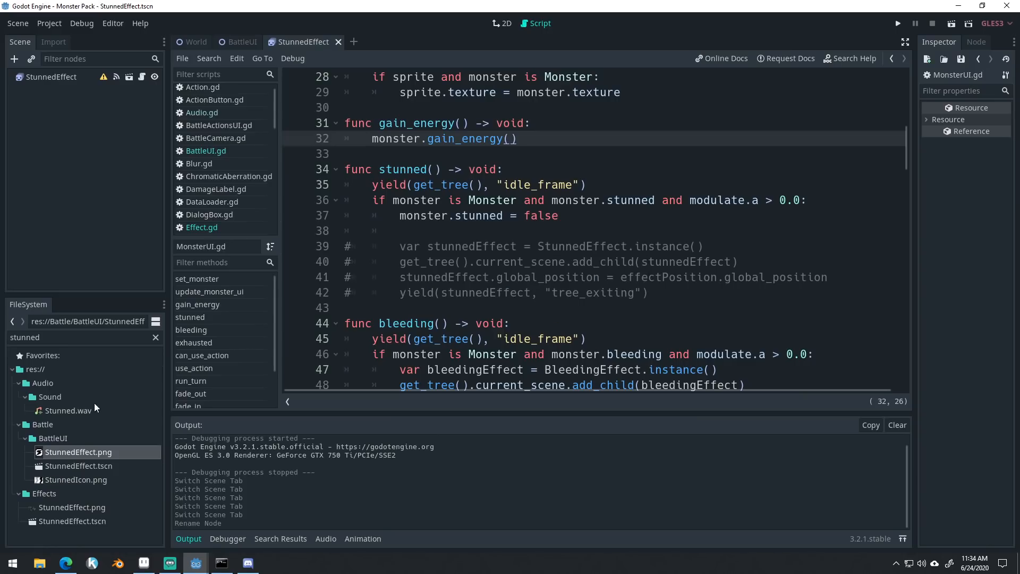
shift+click(82, 467)
right_click(109, 452)
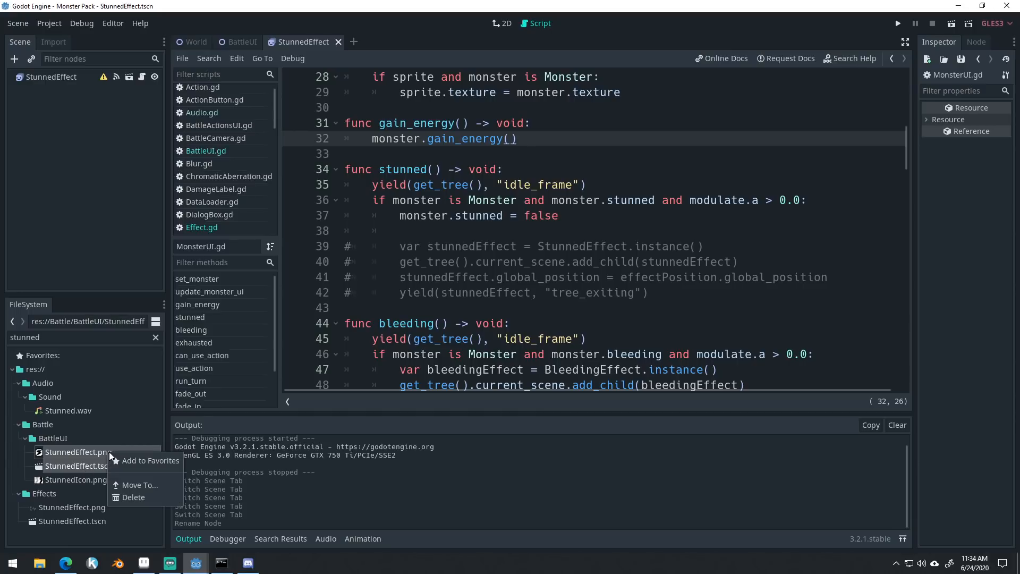
click(133, 497)
click(455, 297)
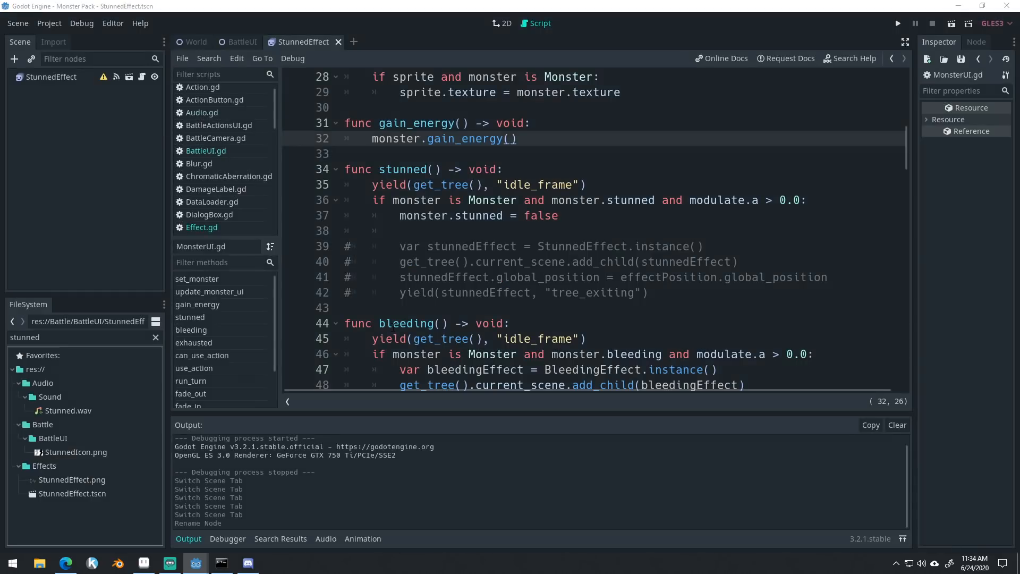
Assign a new SpriteFrames resource to the StunnedEffect node's Frames property and open it for editing.
click(93, 493)
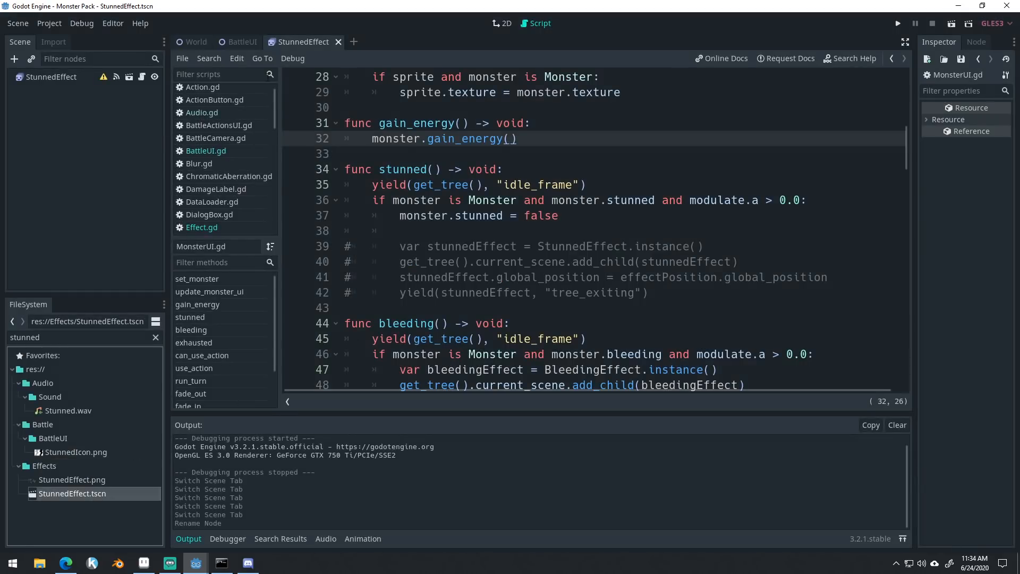
click(59, 79)
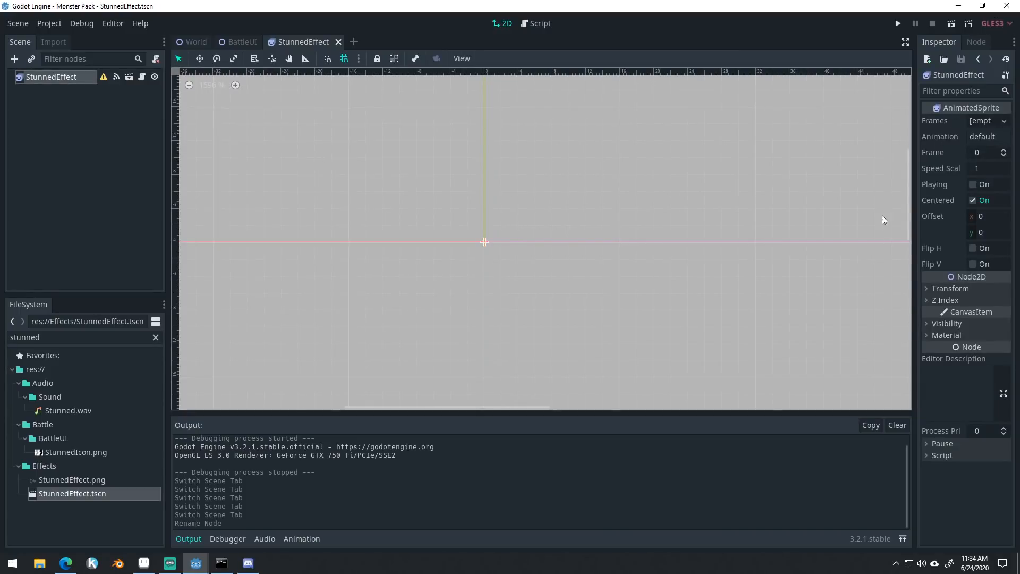
drag(91, 480, 981, 122)
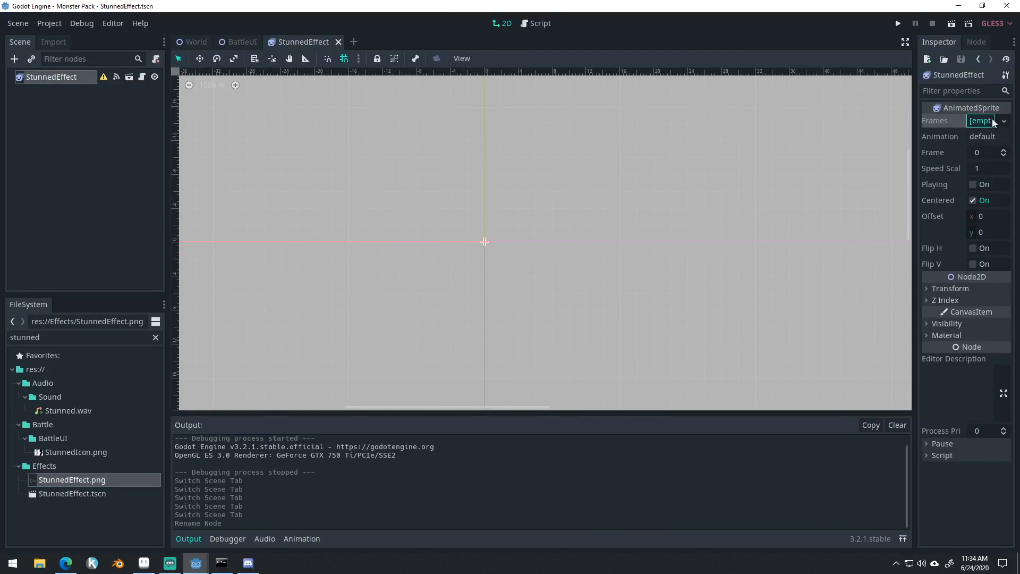
click(981, 121)
click(967, 136)
click(980, 121)
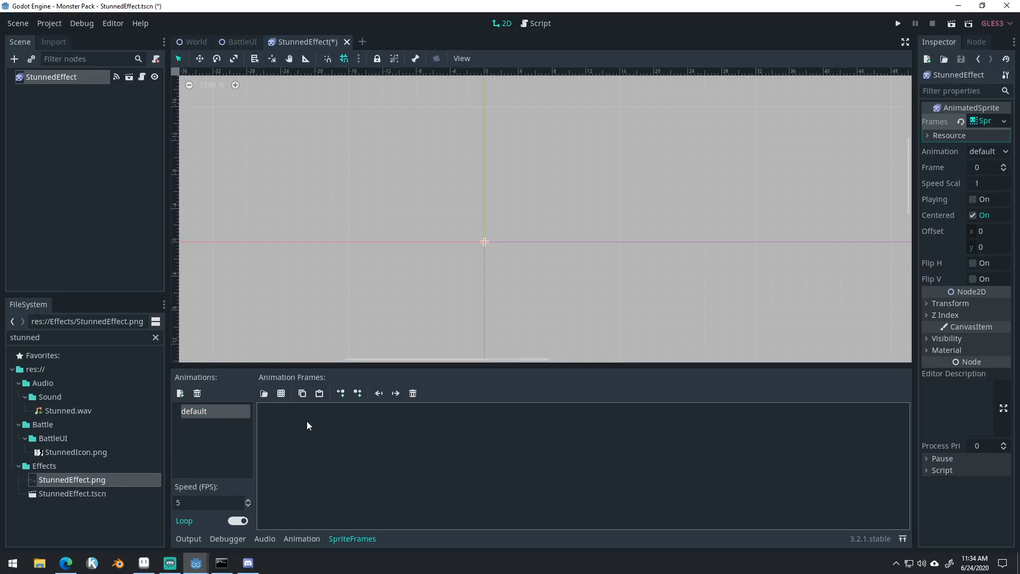
Load StunnedEffect.png from the Effects folder as the sprite sheet for the default animation.
click(283, 396)
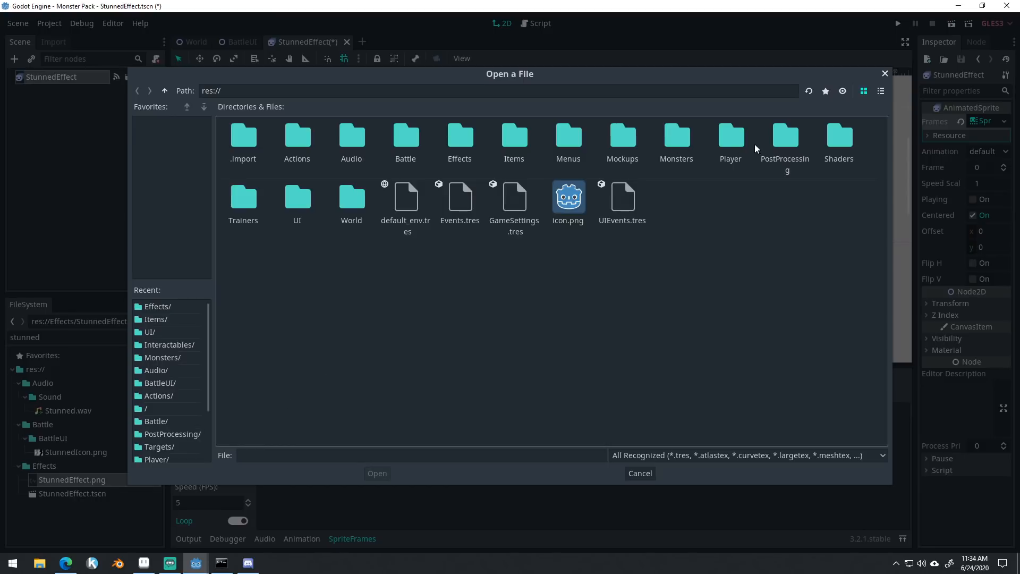
click(642, 474)
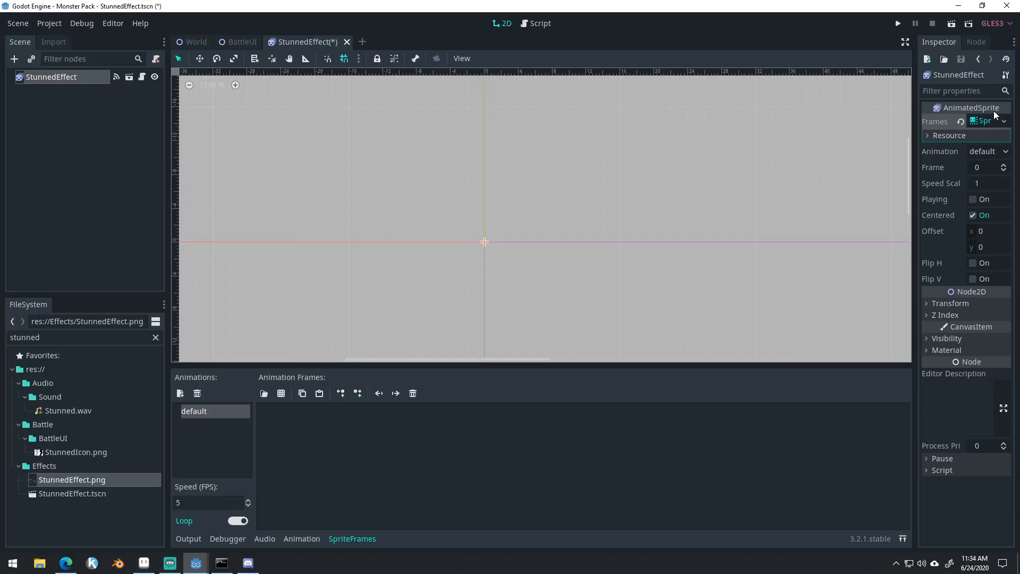
drag(915, 160, 833, 161)
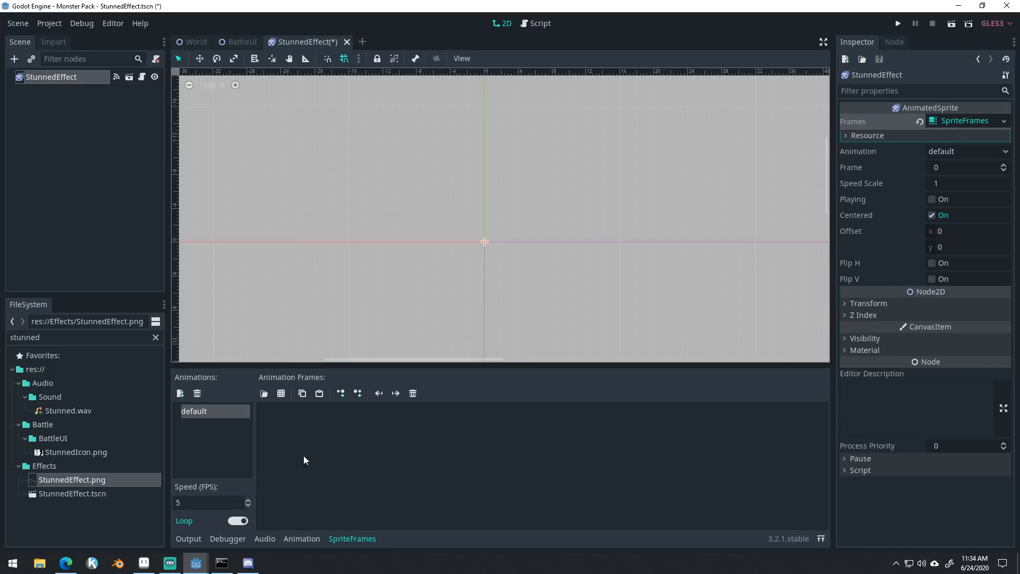
click(282, 396)
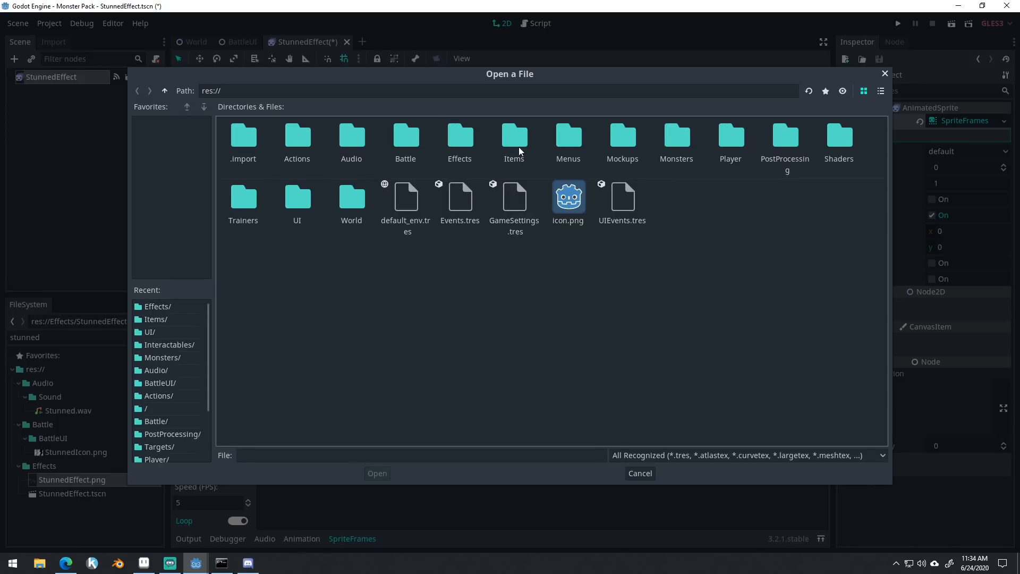
double_click(467, 146)
click(295, 142)
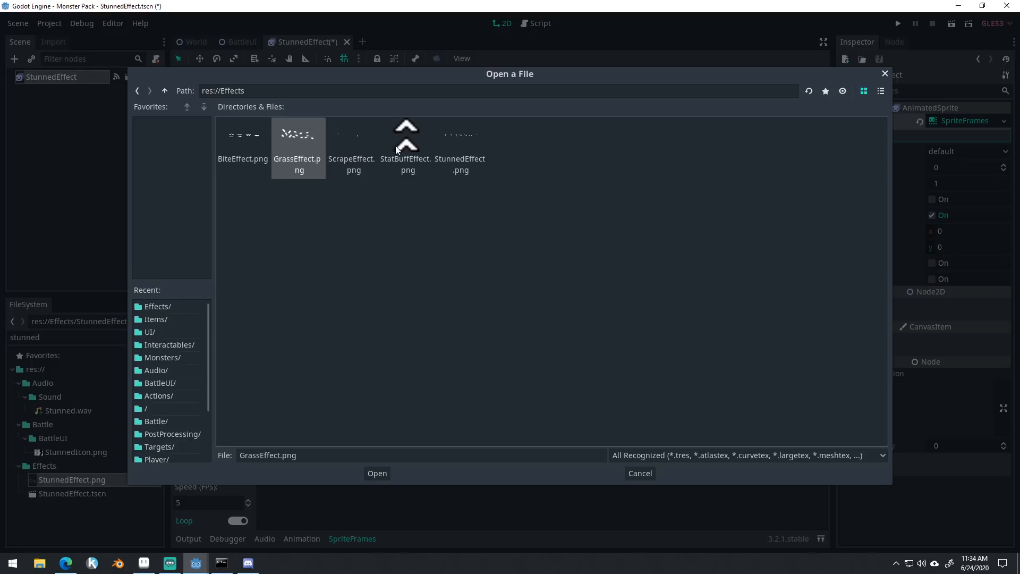
click(470, 140)
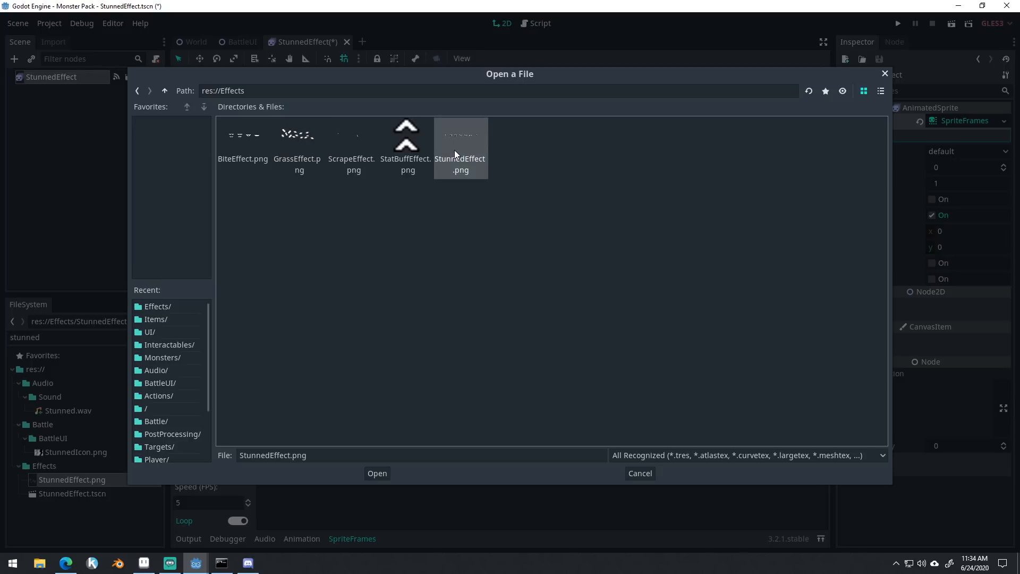
double_click(454, 150)
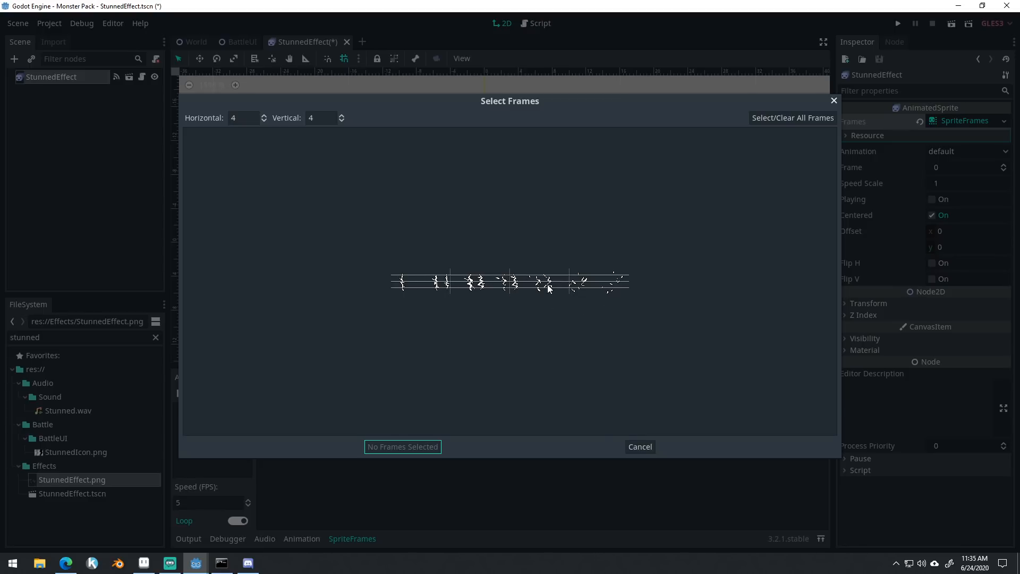
Split the sprite sheet into 7 horizontal and 1 vertical frames, and add all of them to the default animation.
click(238, 120)
text(7)
key(Return)
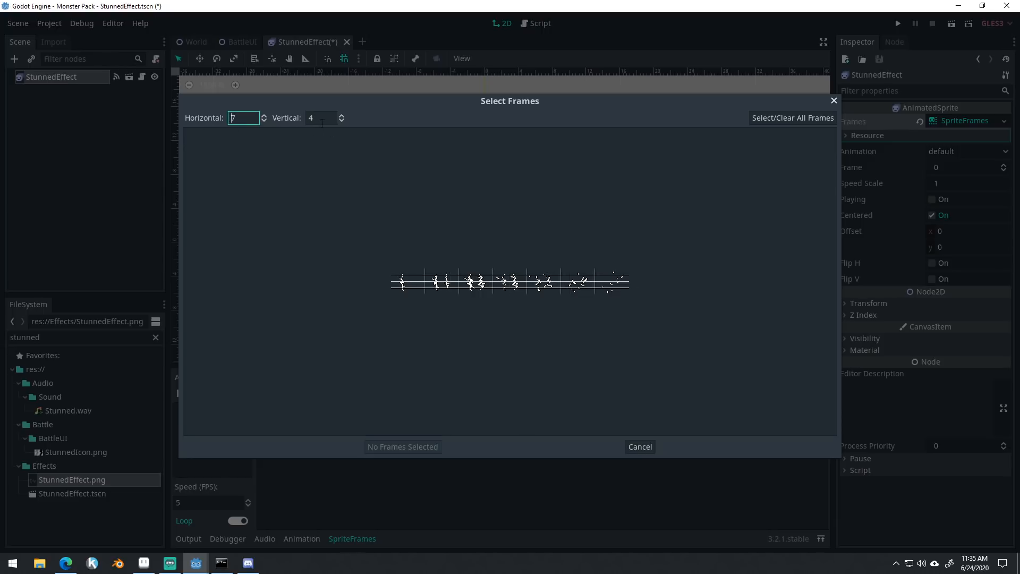
click(322, 119)
text(1)
key(Return)
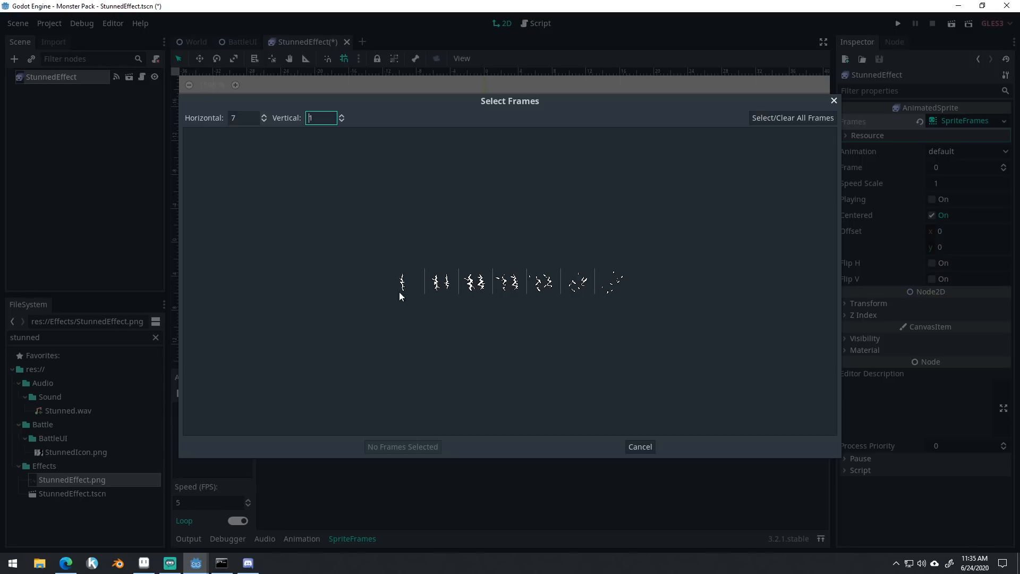
click(782, 121)
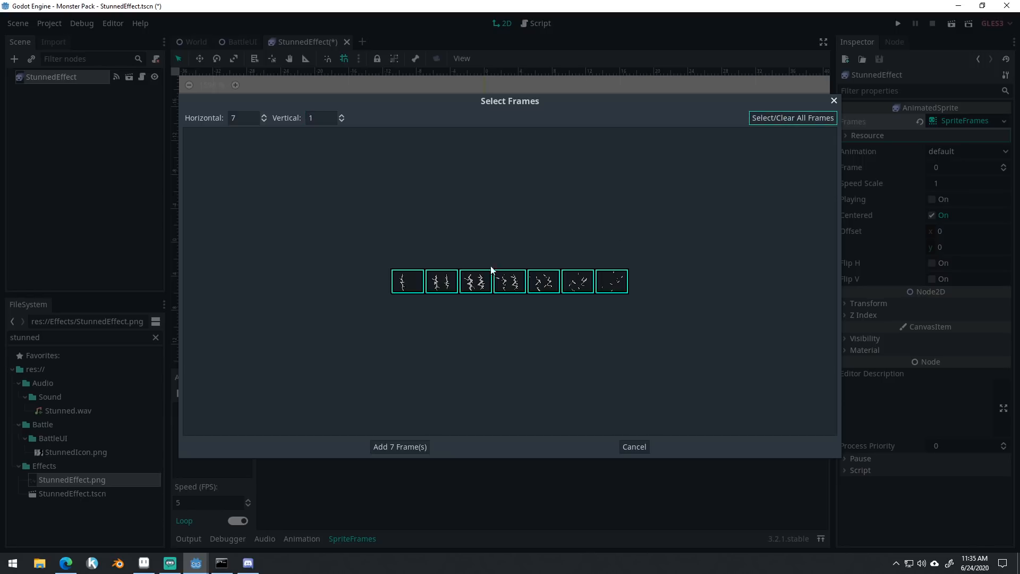
click(400, 447)
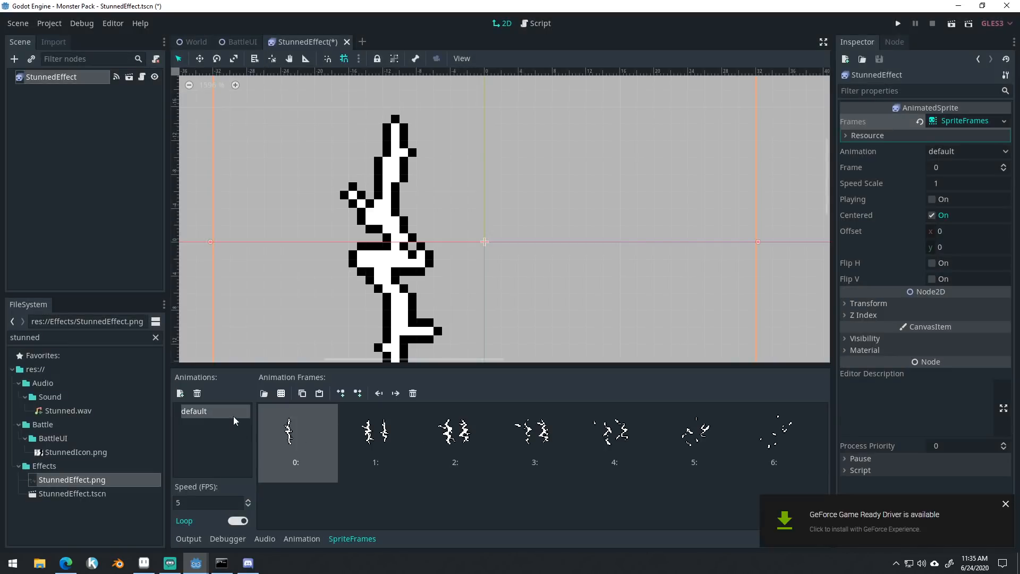
Turn on Playing for the StunnedEffect sprite and preview its lightning animation in the viewport.
scroll(500, 194, down, 4)
drag(500, 219, 636, 169)
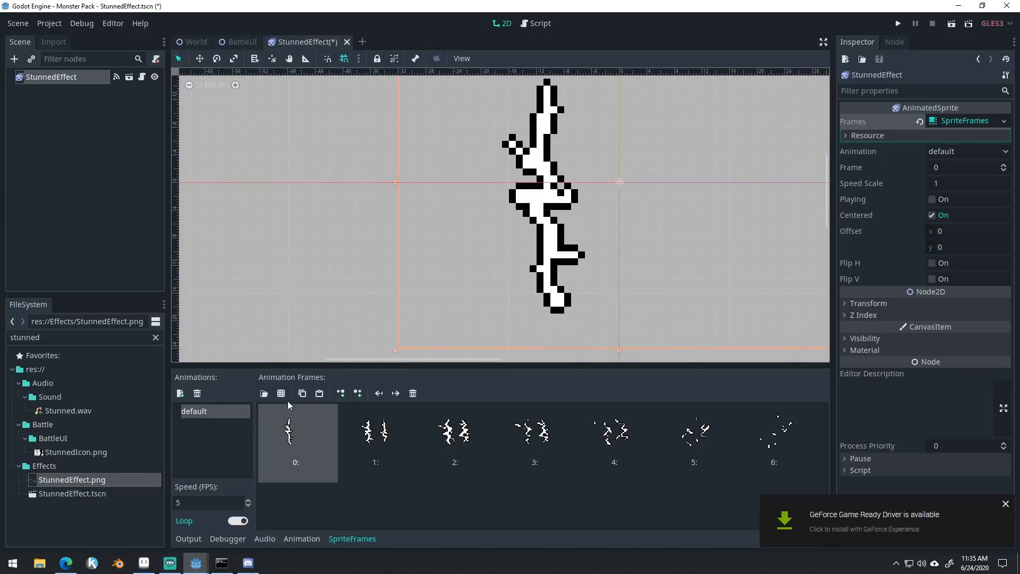
click(933, 200)
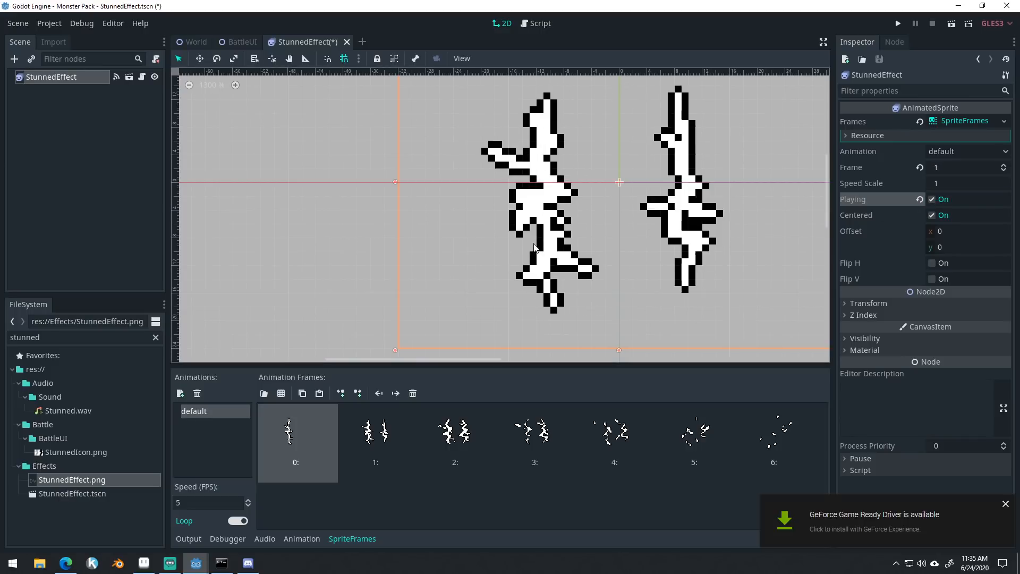
scroll(397, 224, down, 3)
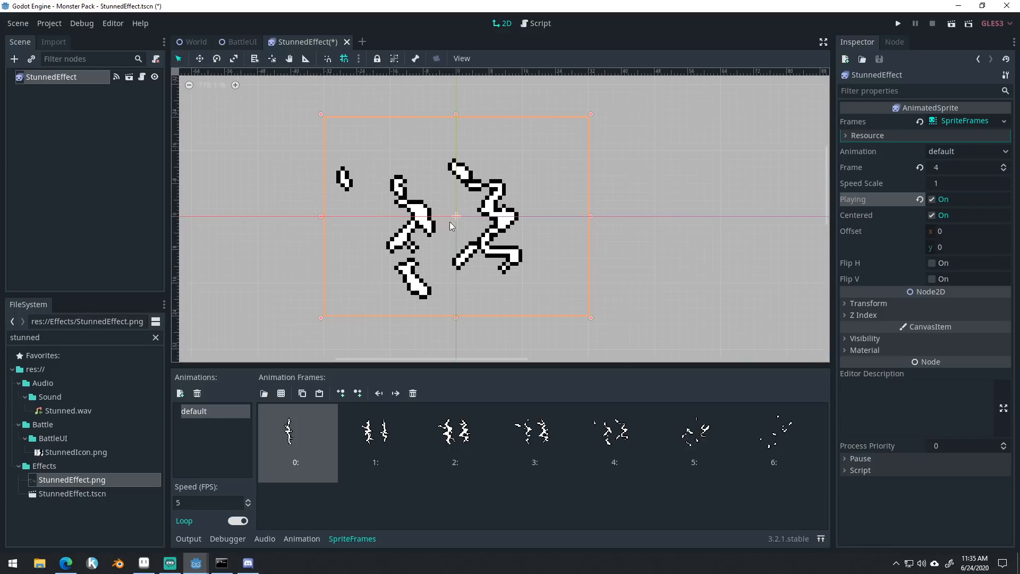
scroll(503, 223, up, 2)
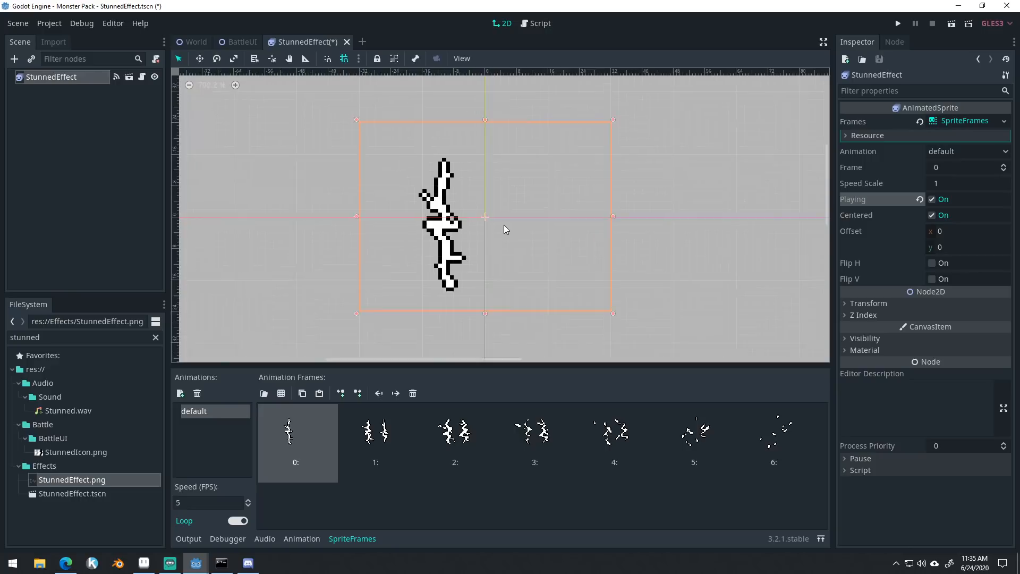
Set the default animation's speed to 10 FPS, trying 15 FPS for comparison, and save the StunnedEffect scene.
click(71, 169)
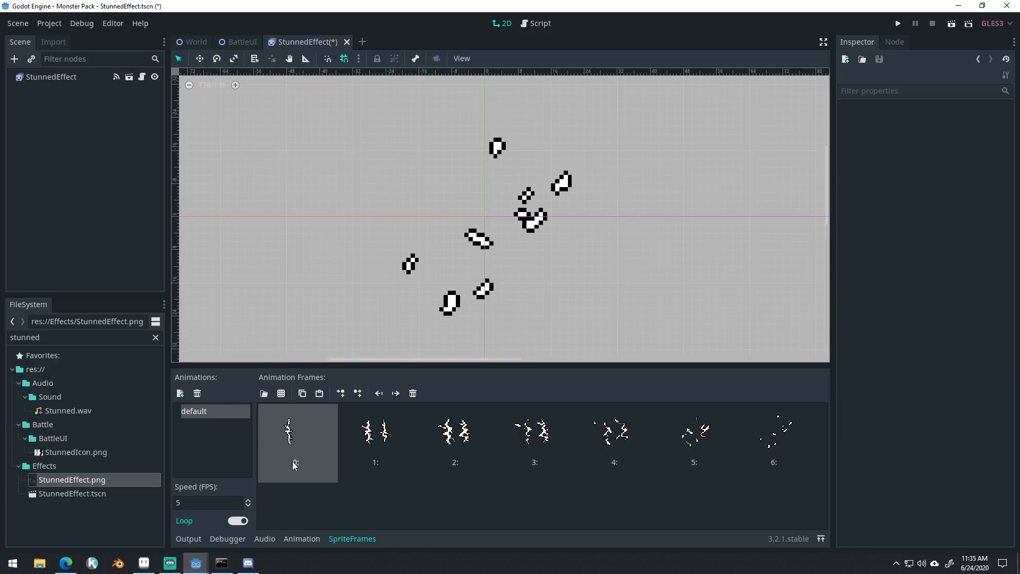
double_click(210, 503)
text(10)
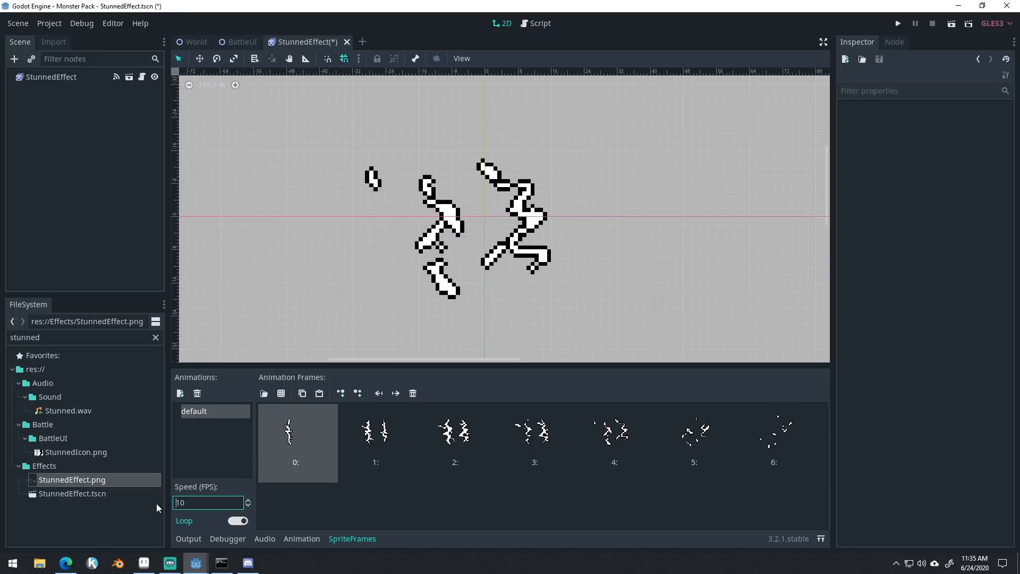
drag(196, 503, 145, 504)
text(15)
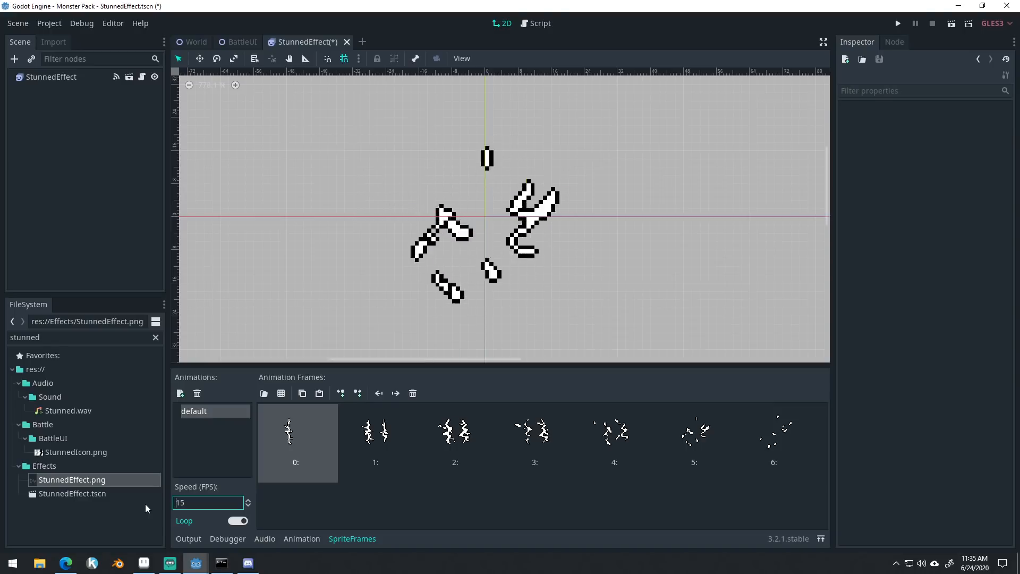
drag(195, 503, 131, 506)
text(10)
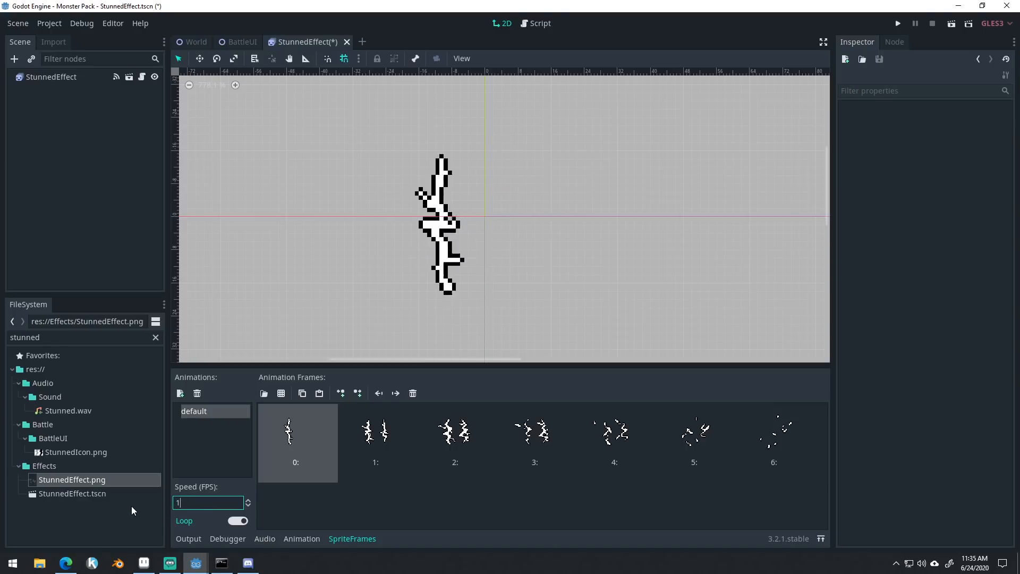
key(Return)
click(125, 233)
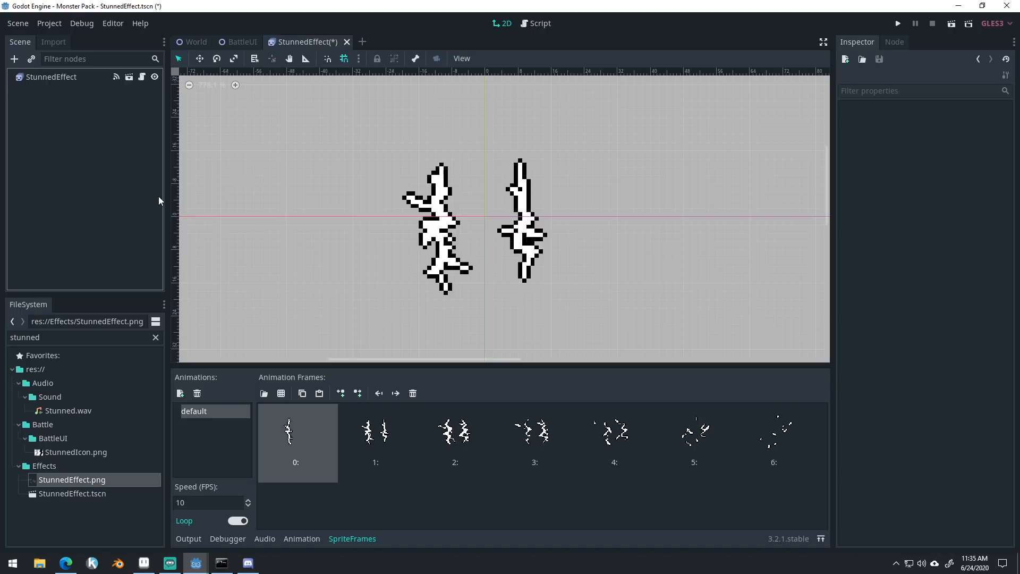
key(ctrl+s)
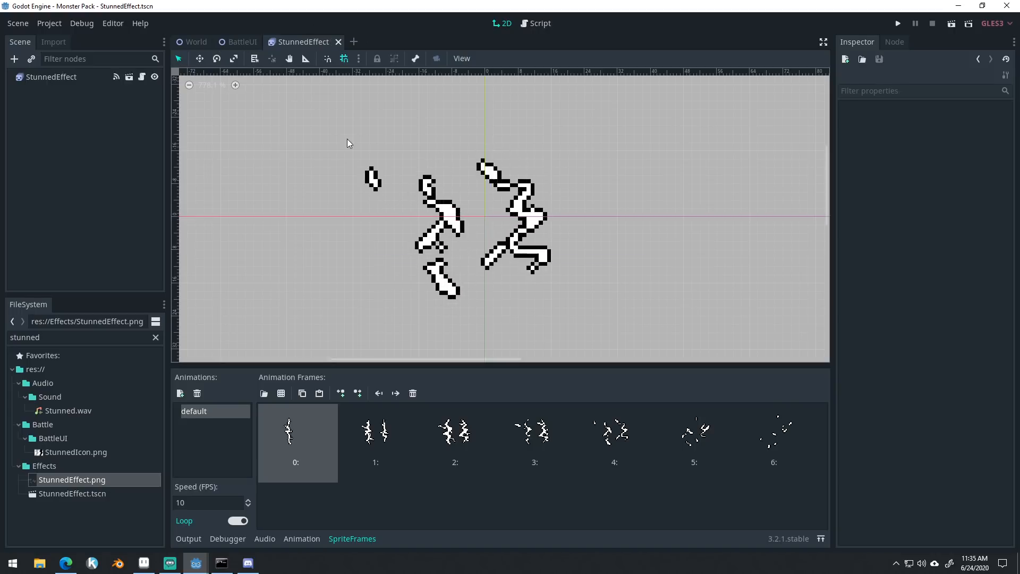
key(ctrl+alt+o)
text(Mons)
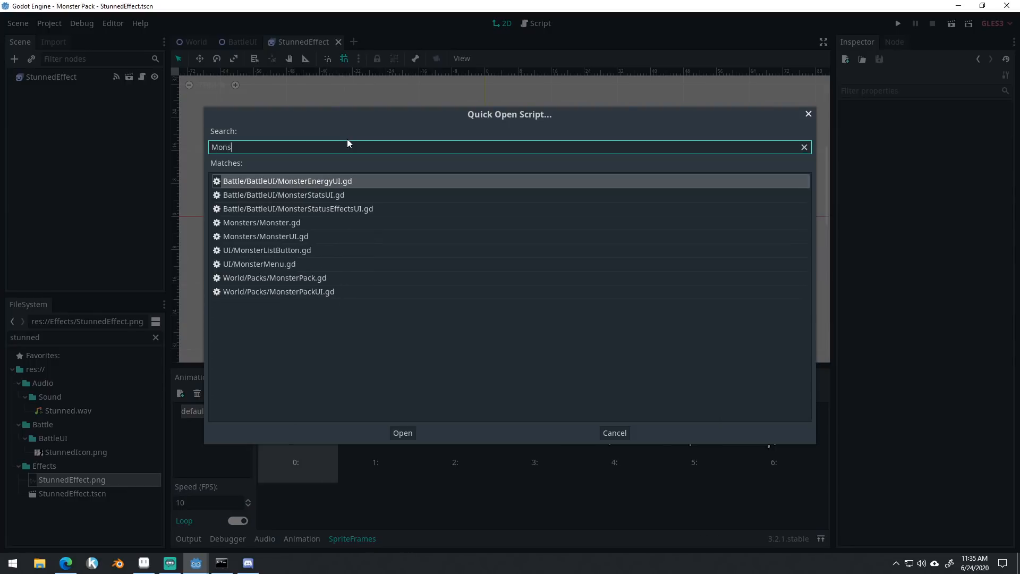
text(terUI)
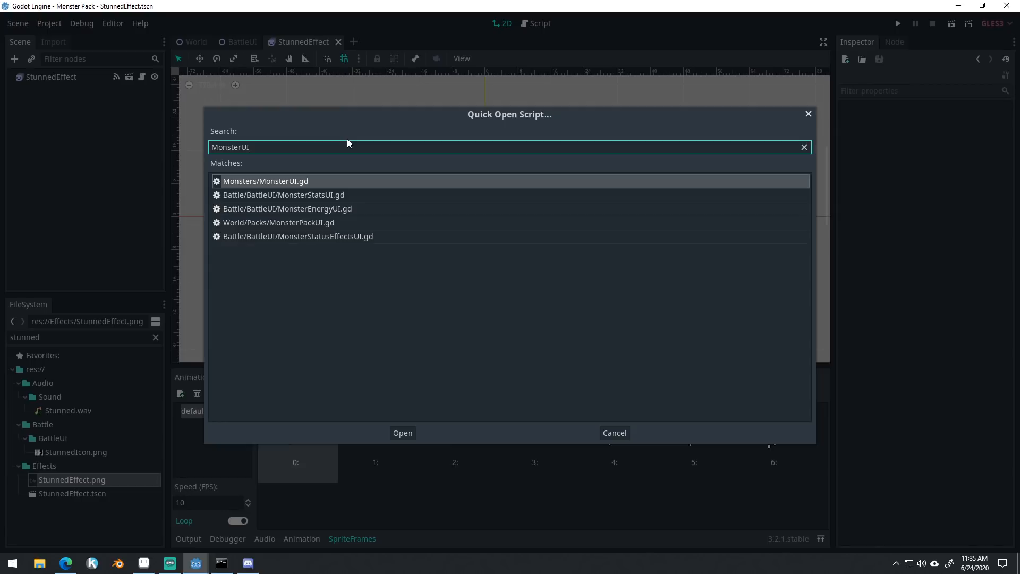
key(Escape)
Open the MonsterUI scene from the Monsters folder and bring up its attached script.
key(shift+alt+o)
text(Monster)
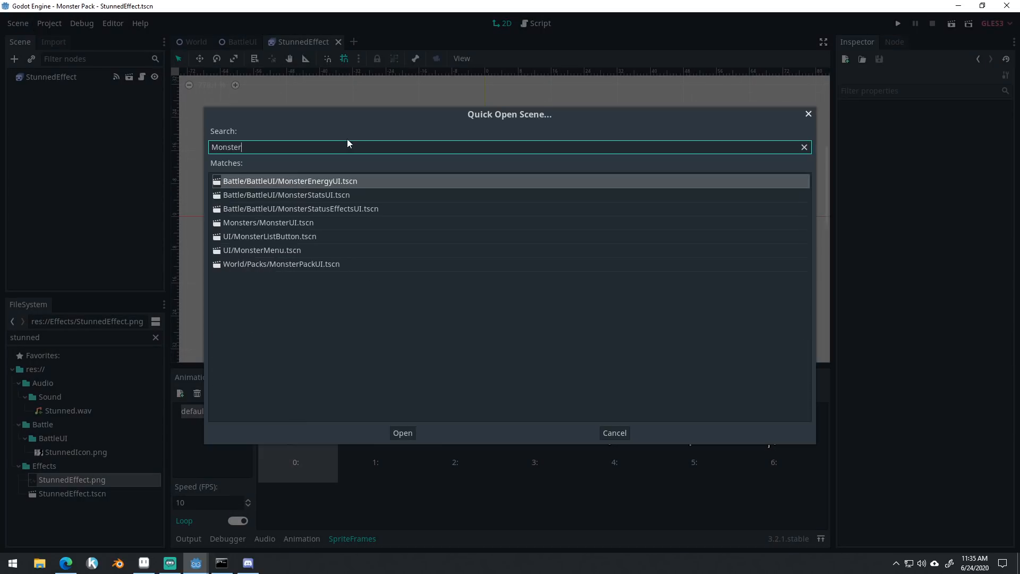
text(UI)
key(Return)
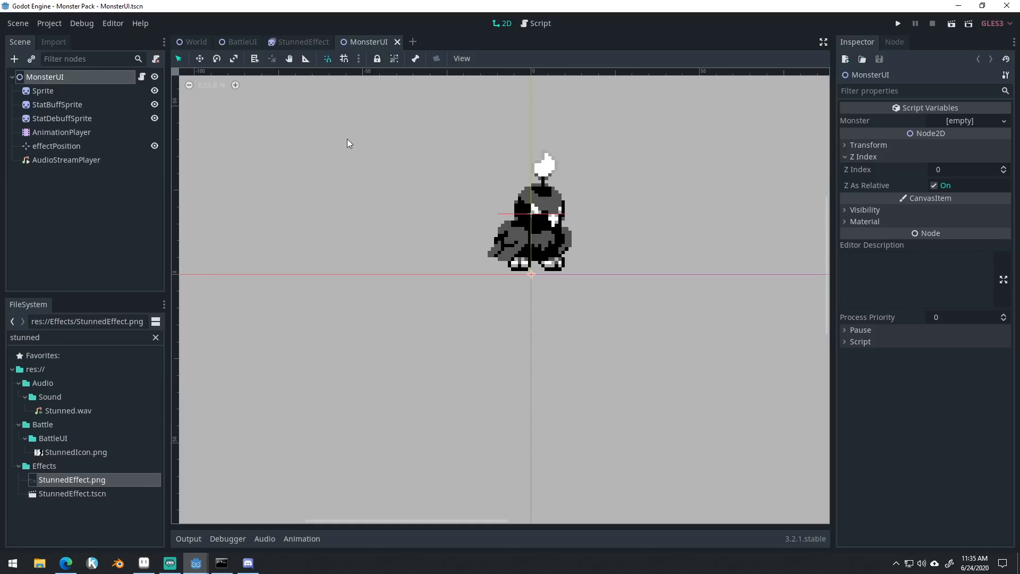
click(143, 77)
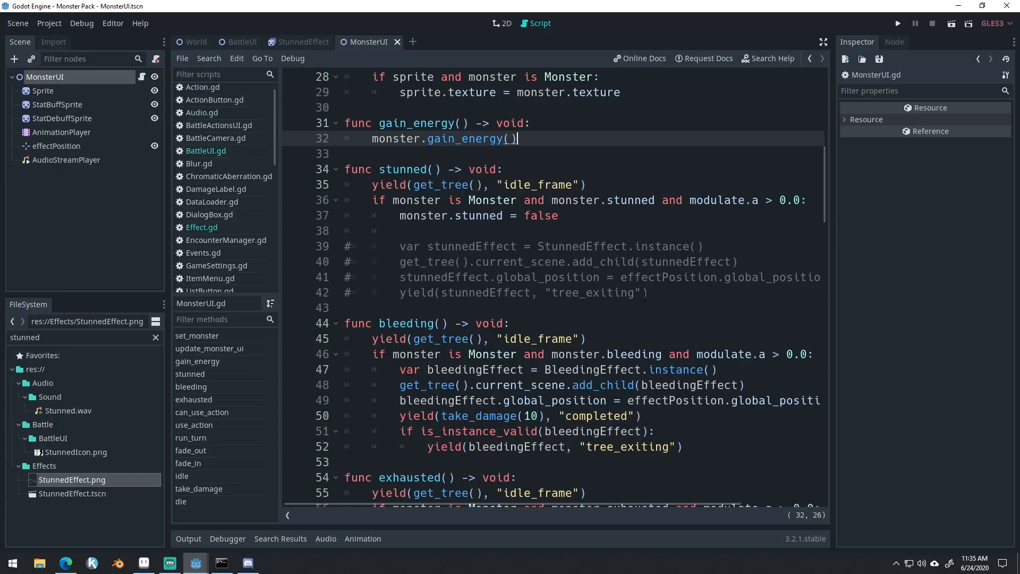
Uncomment the four lines in the stunned() function that instance, add, position and yield on stunnedEffect.
drag(646, 295, 319, 251)
key(ctrl+k)
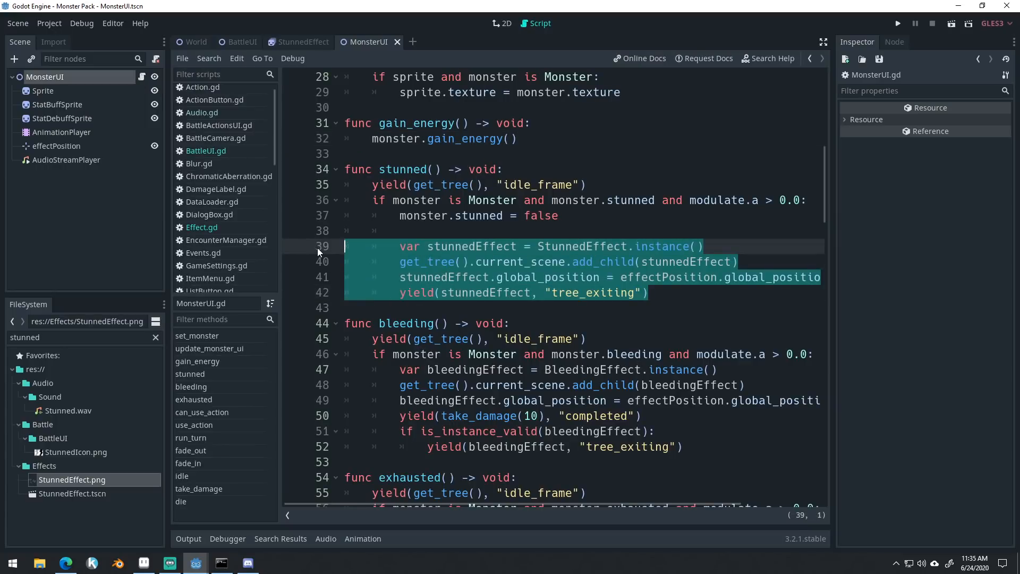
scroll(466, 247, up, 6)
scroll(466, 247, down, 4)
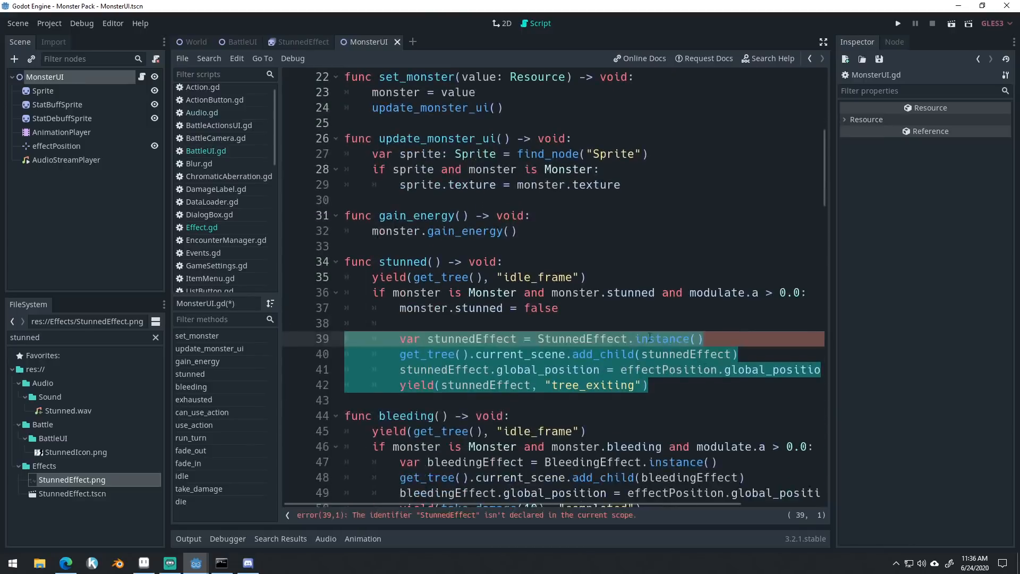
click(712, 369)
Uncomment the StunnedEffect preload constant on line 4 and widen the script editor to show its full path.
scroll(605, 304, up, 7)
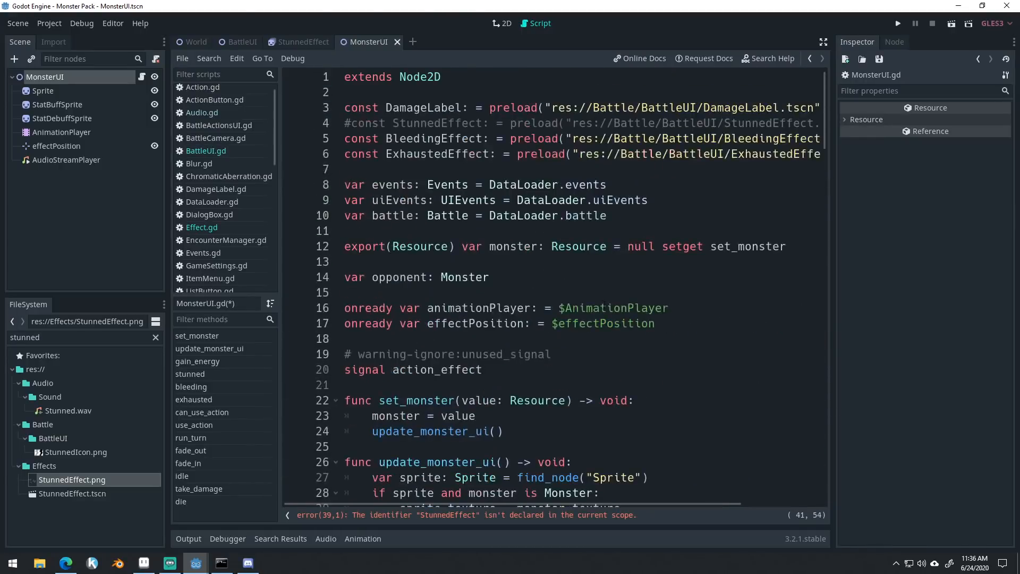
click(538, 124)
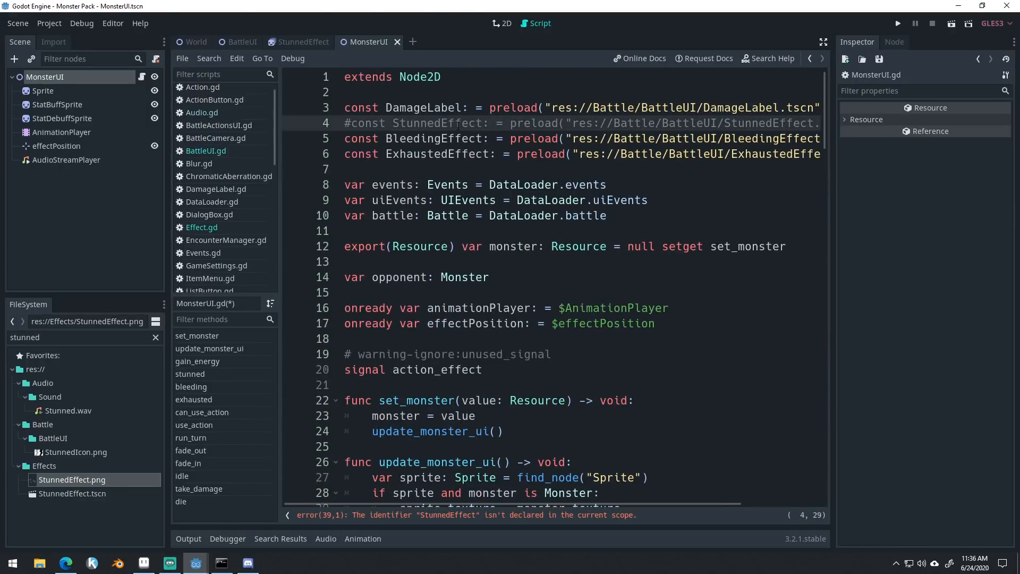
key(ctrl+k)
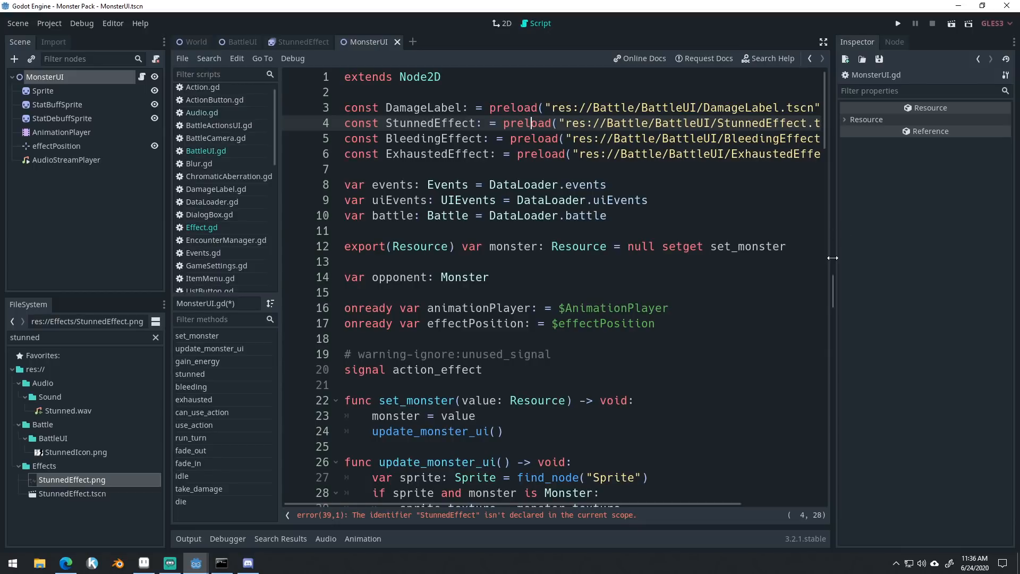
drag(833, 258, 914, 257)
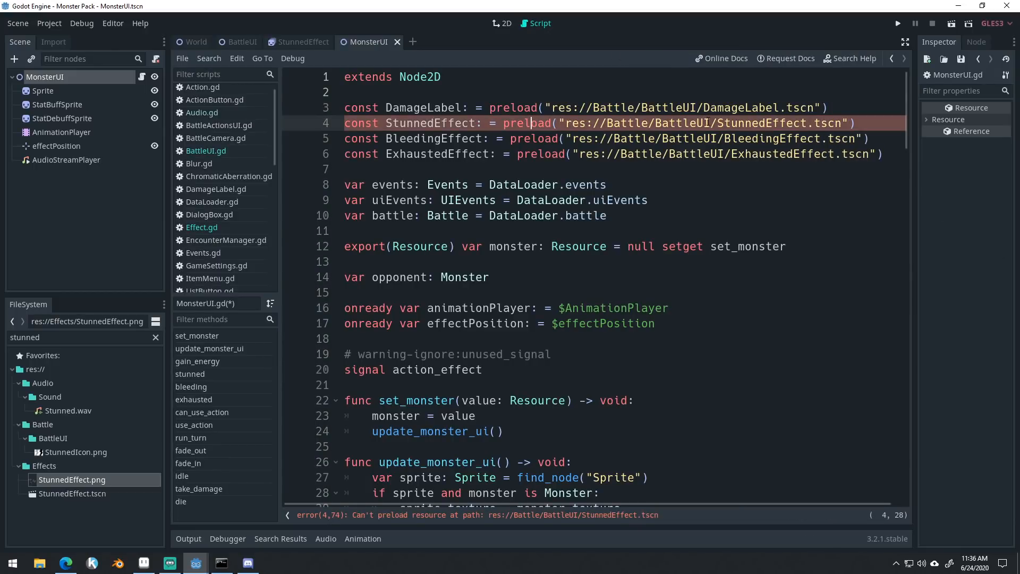
Change the StunnedEffect preload path to res://Effects/StunnedEffect.tscn and save the changes.
drag(701, 123, 658, 124)
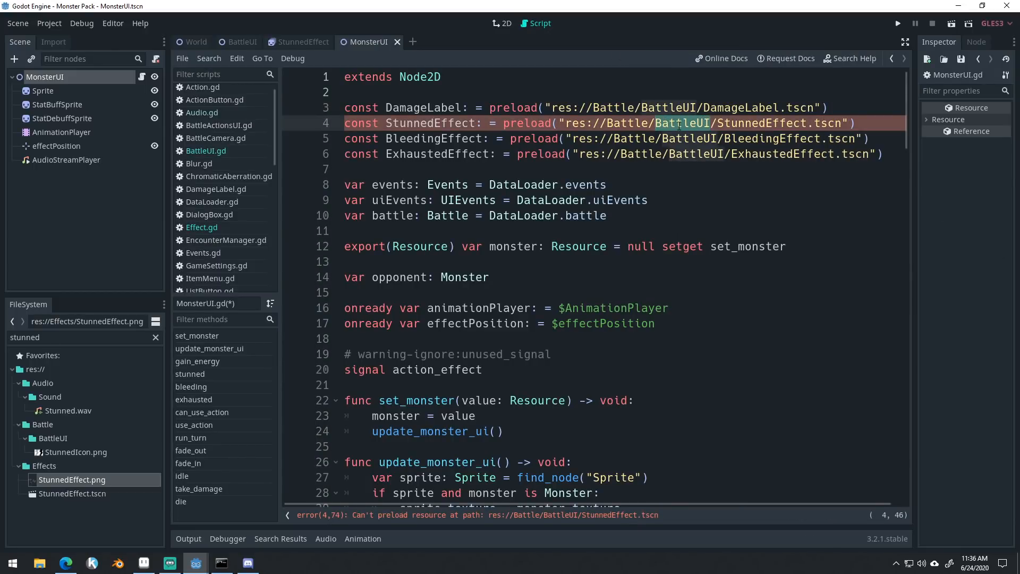
text(Effects)
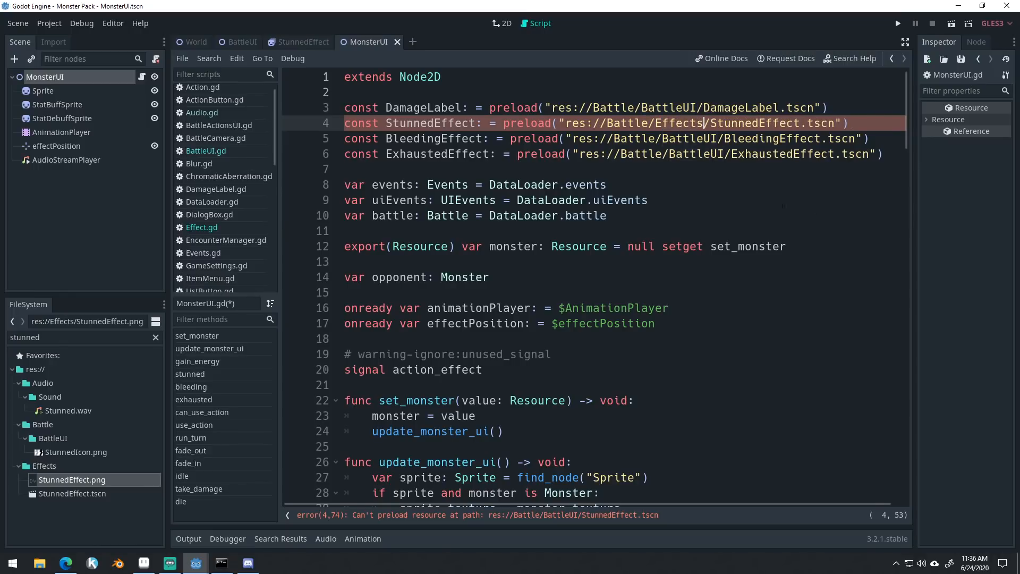
click(818, 218)
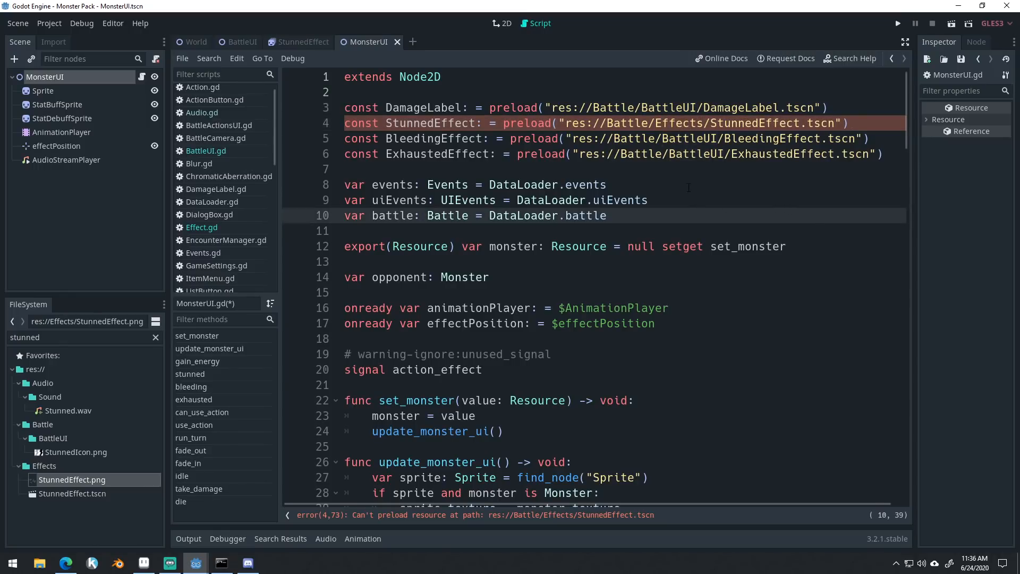
click(666, 173)
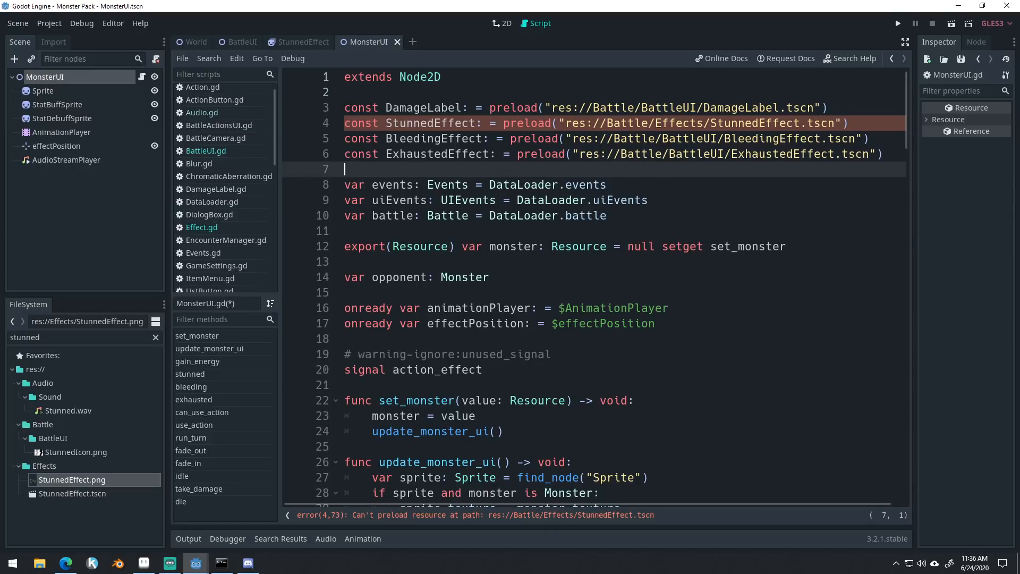
drag(660, 124, 607, 124)
key(BackSpace)
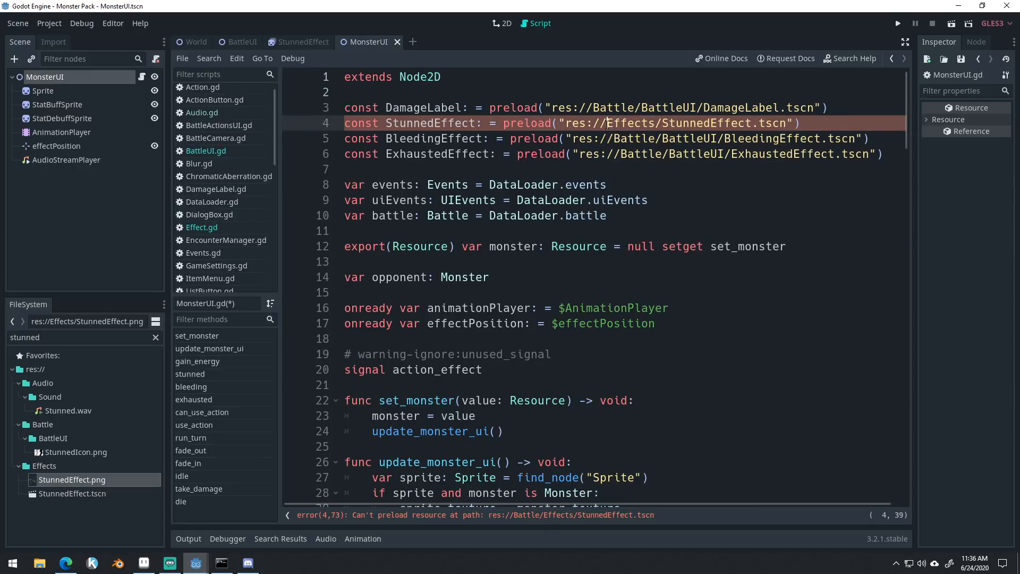
click(743, 190)
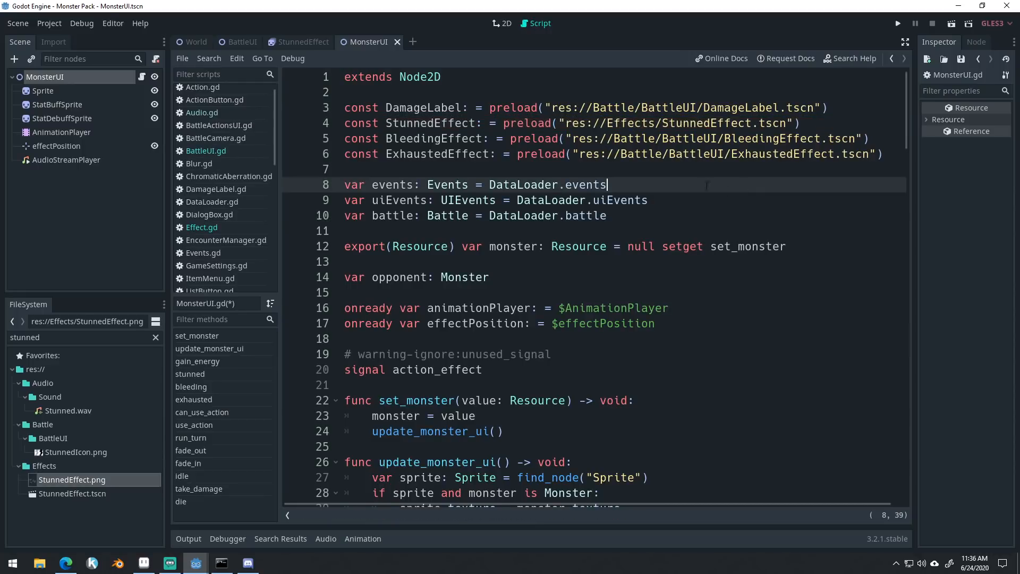
key(ctrl+s)
Test-run the project by walking through the grass into a battle and attacking with Scrape, and close the game.
click(896, 23)
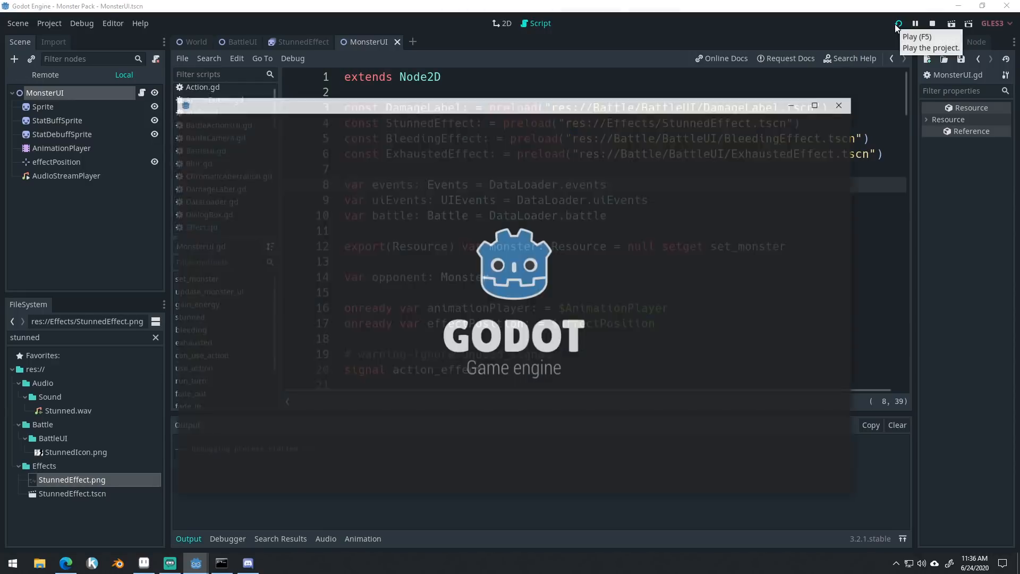
key(Left)
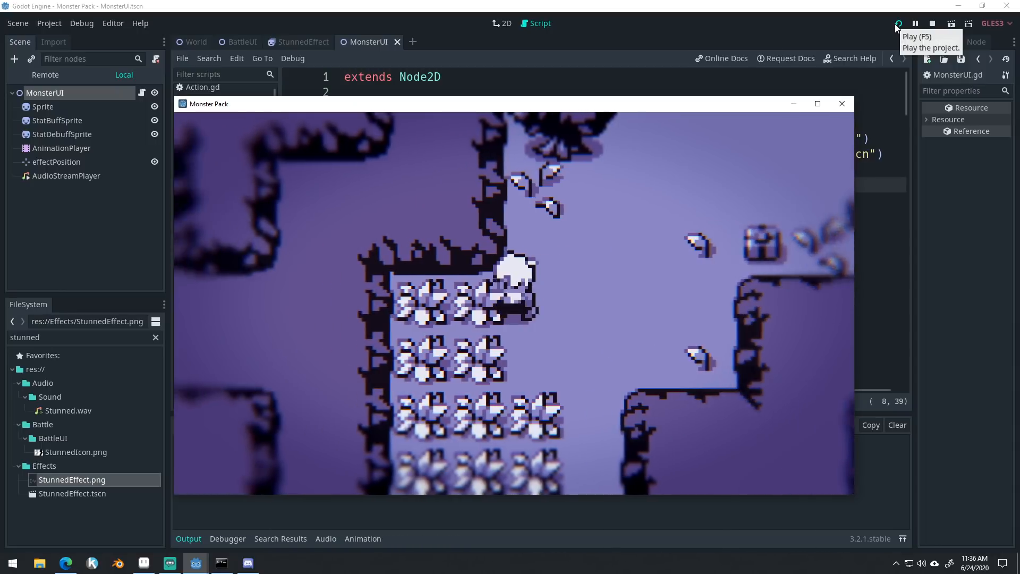
key(Down)
key(Up)
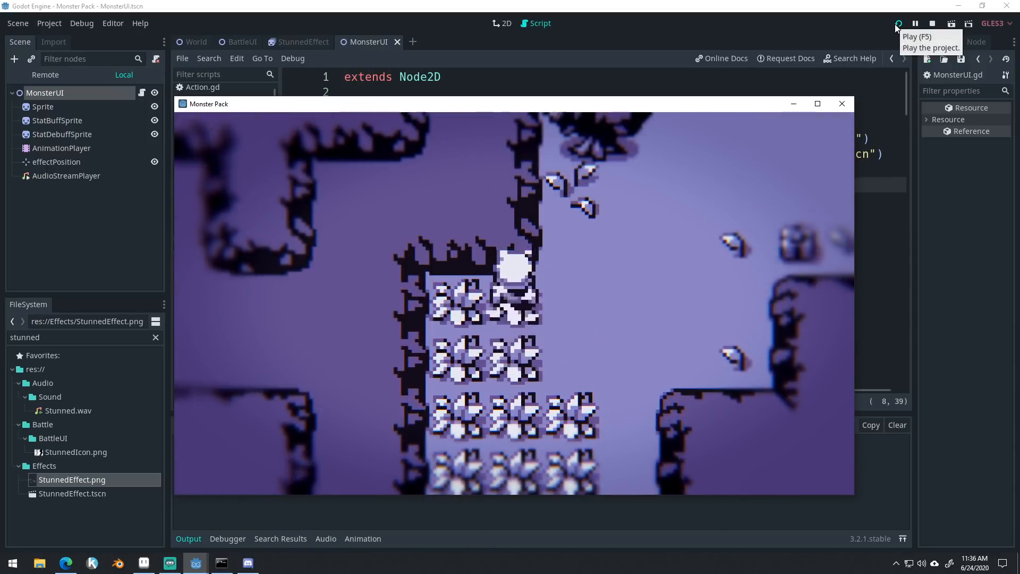
key(Down)
key(Up)
key(Down)
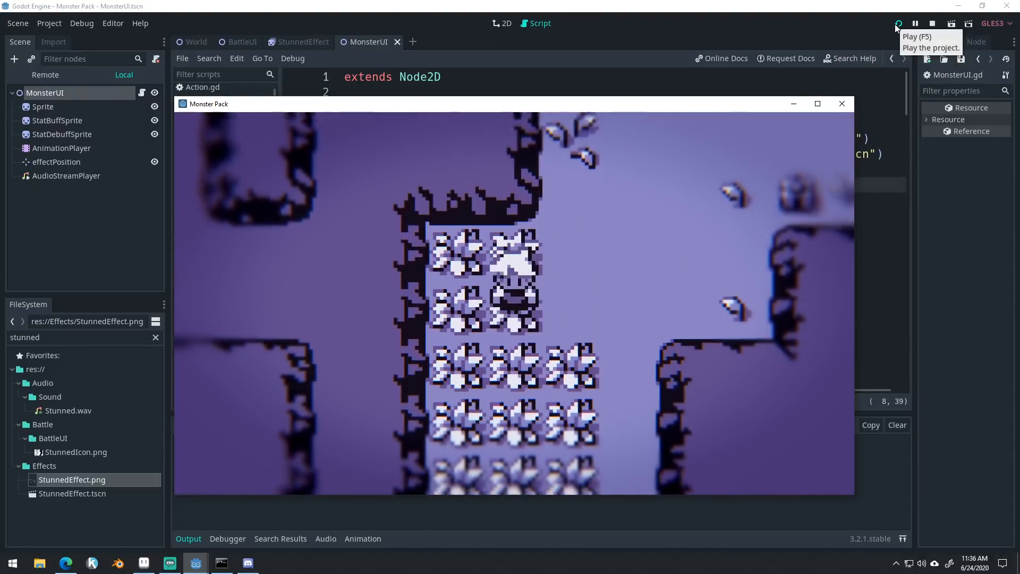
key(Up)
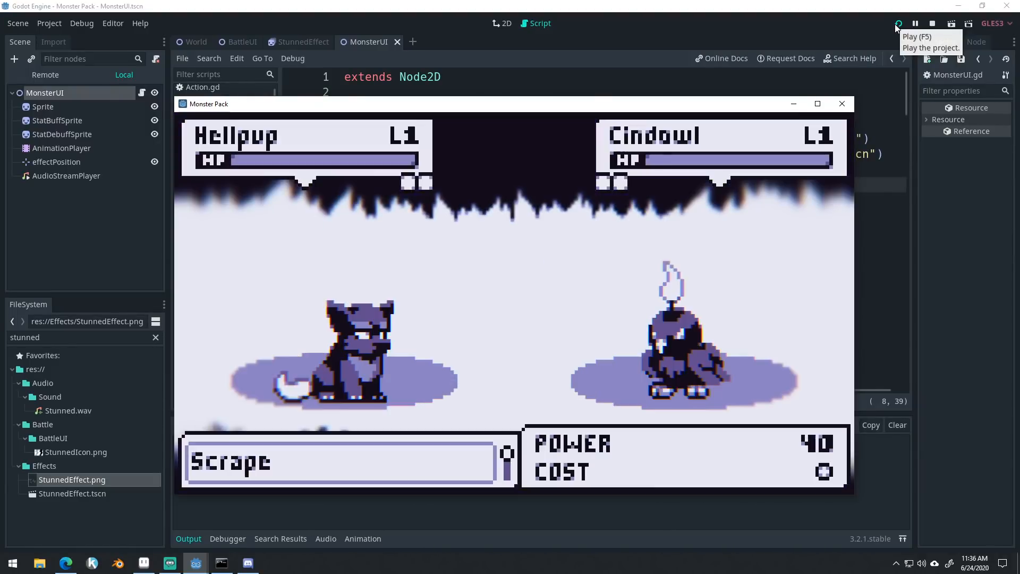
key(Return)
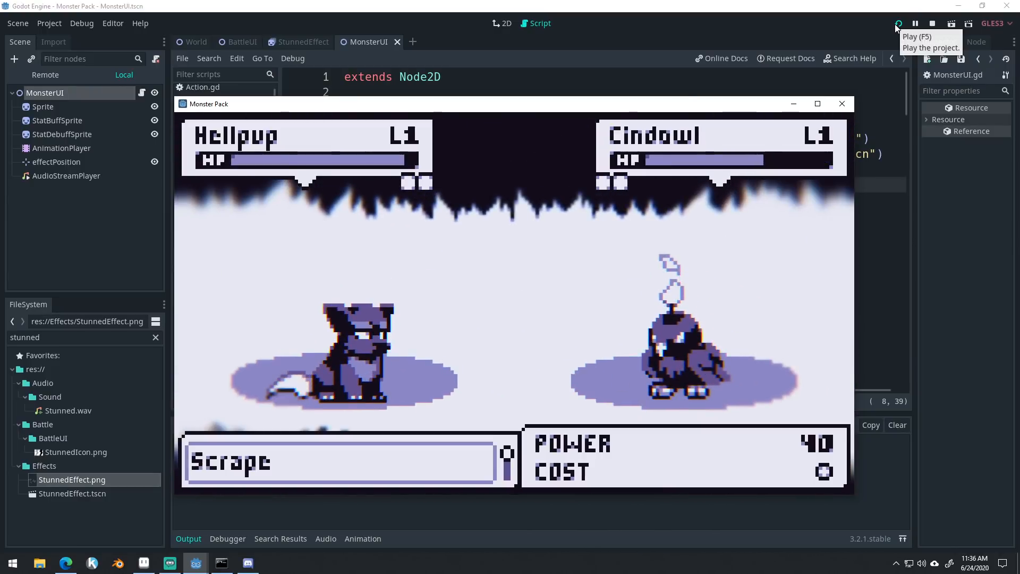
click(842, 104)
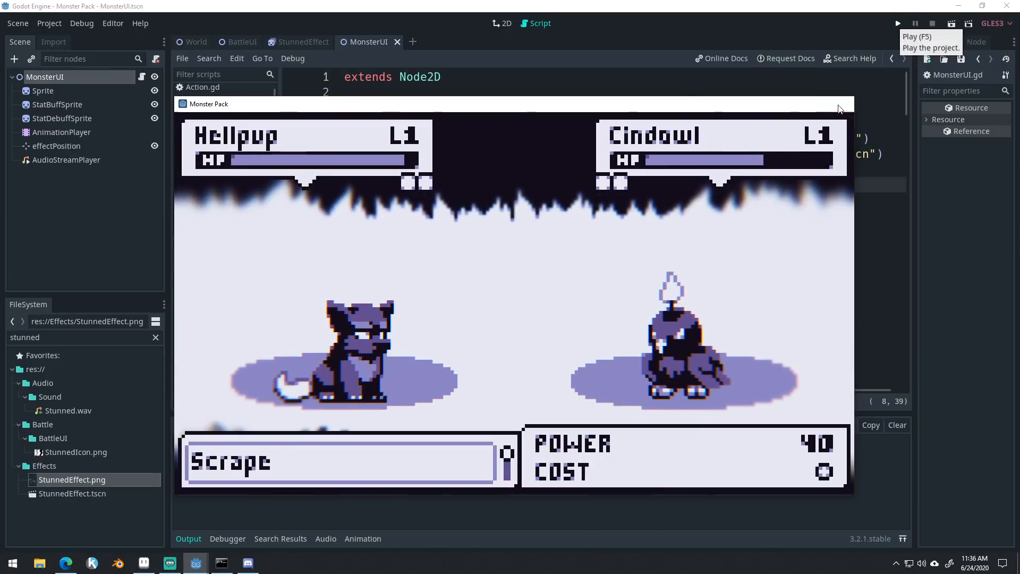
Turn off Playing on the StunnedEffect sprite, reset its Frame to 0, and save the scene.
click(298, 42)
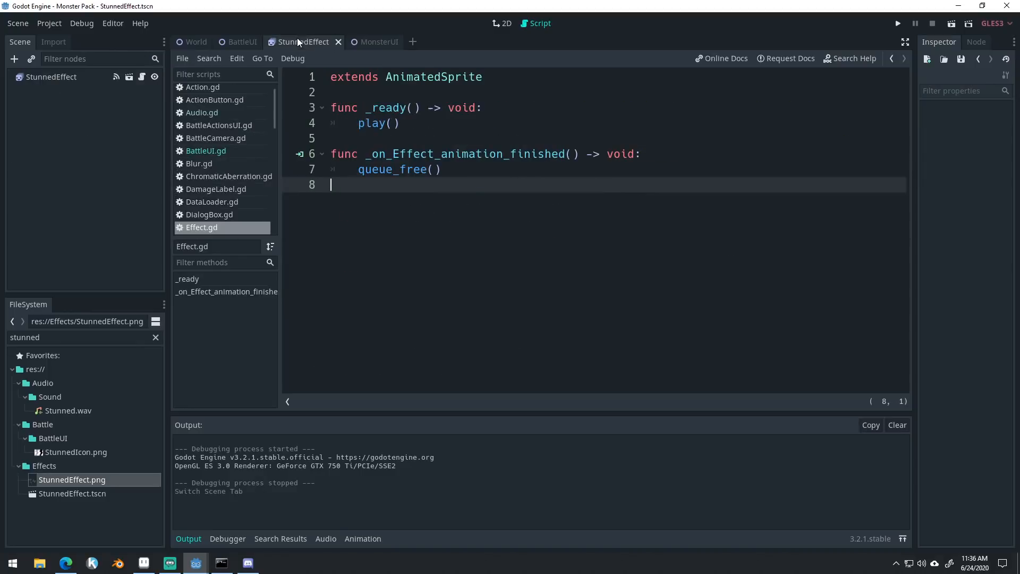
click(56, 79)
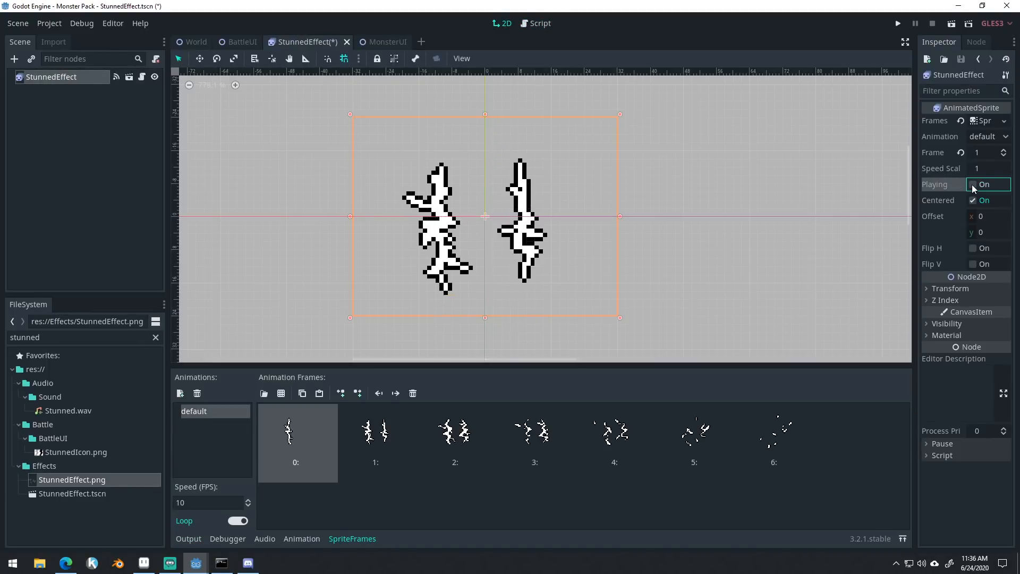
click(1005, 155)
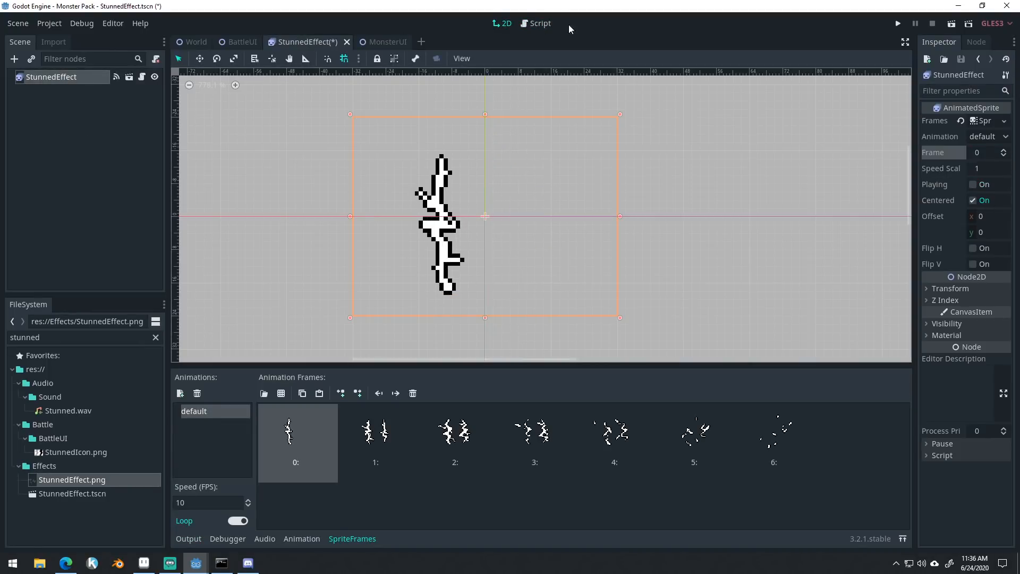
key(ctrl+s)
key(ctrl+s)
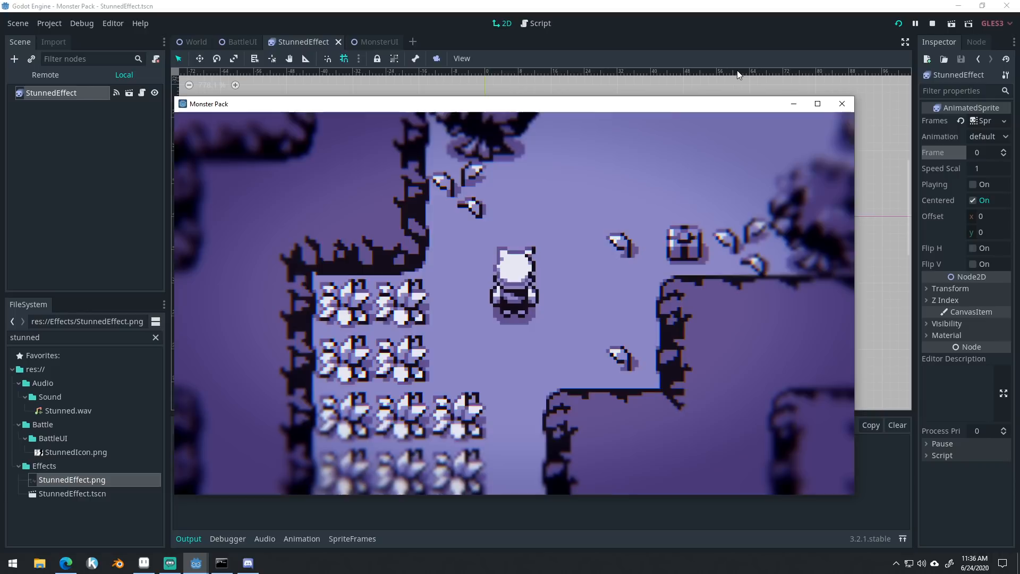
Play the running game into the grass to enter a battle, attack with Scrape repeatedly, and close the game.
key(Left)
key(Down)
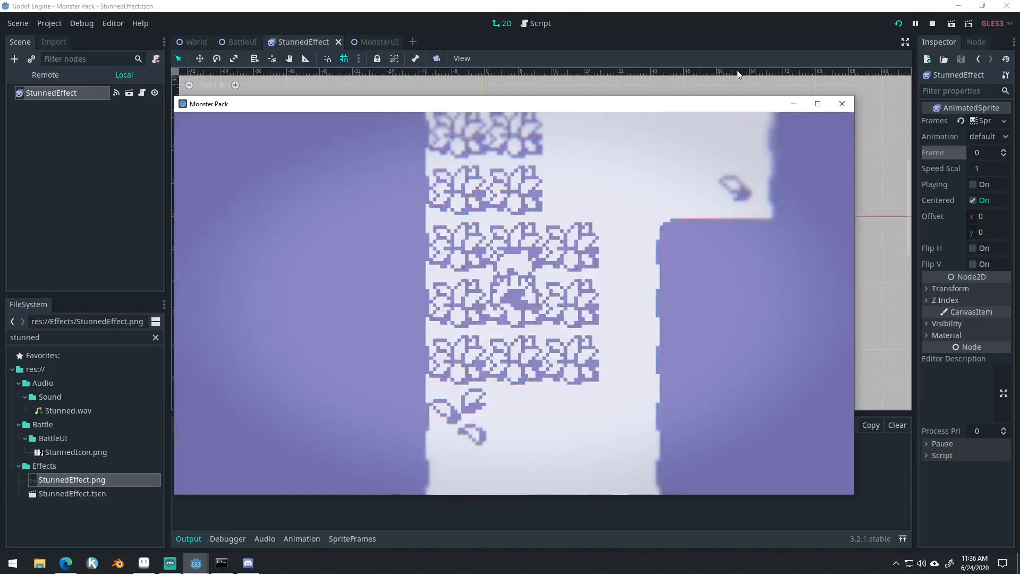
key(Return)
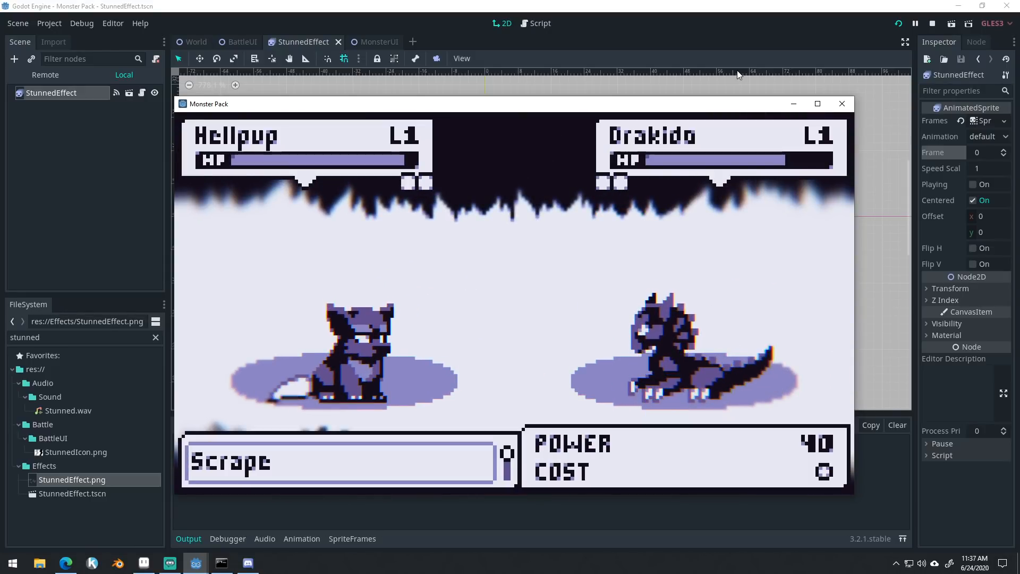
key(Return)
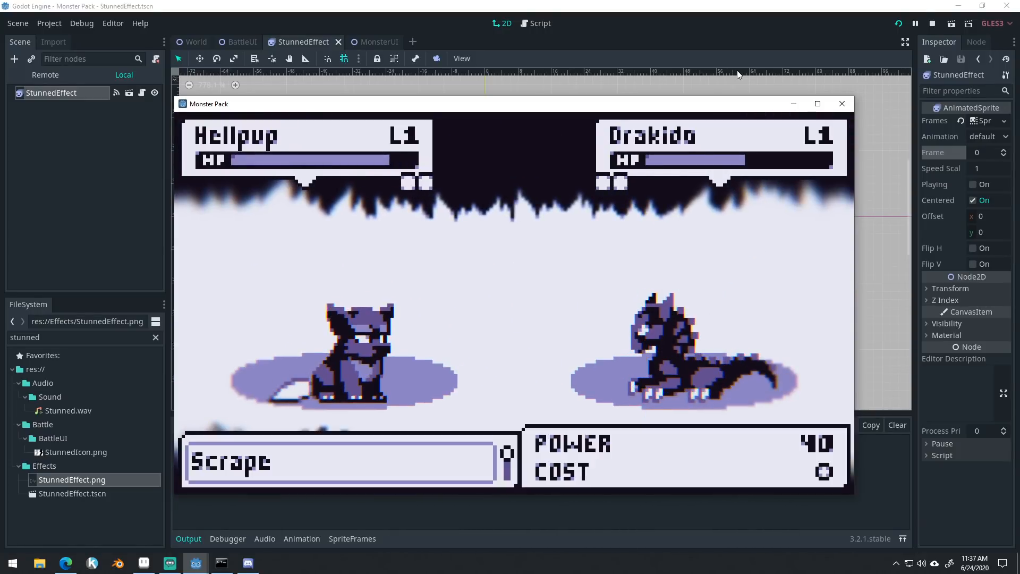
key(Return)
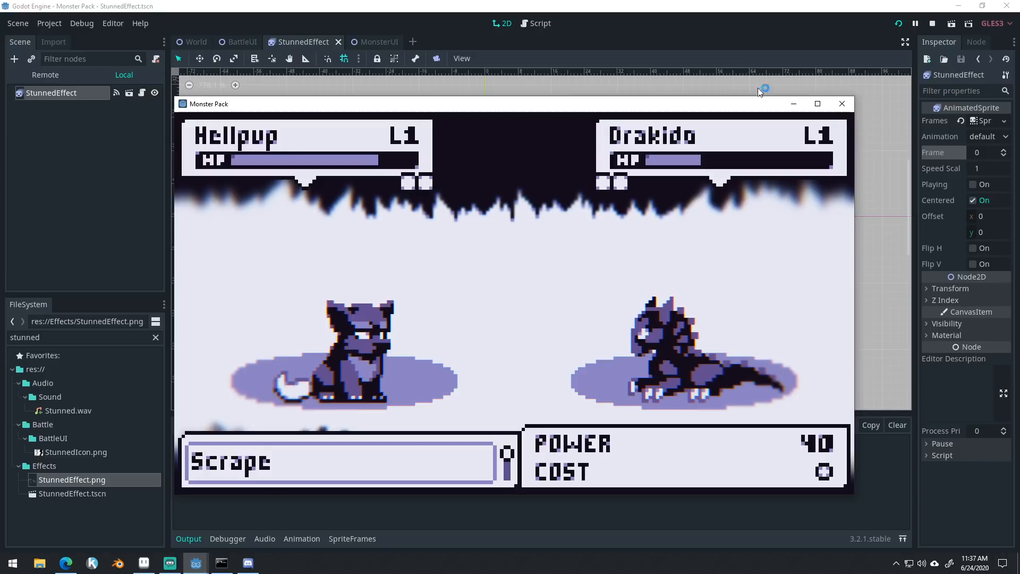
click(844, 106)
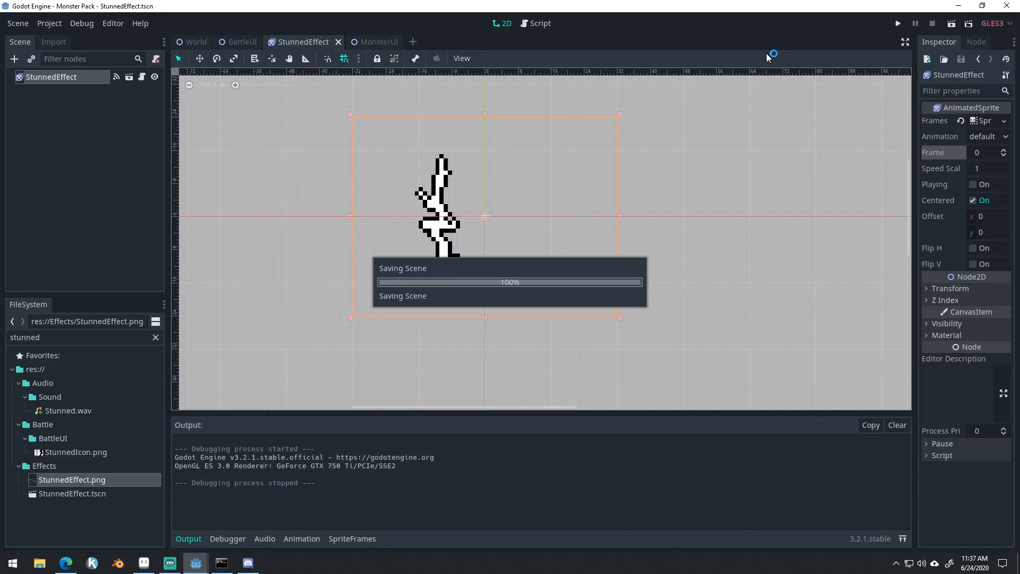
Switch to Aseprite to review the stun sprite's frames 1 to 7, and return to Godot to review the StunnedEffect node's animation frames.
click(144, 562)
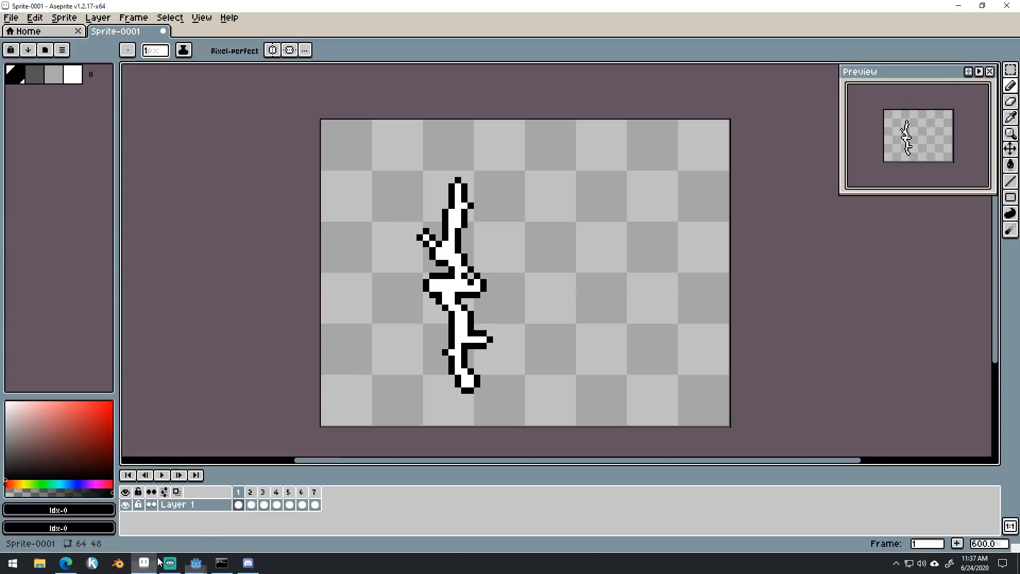
drag(248, 500, 315, 493)
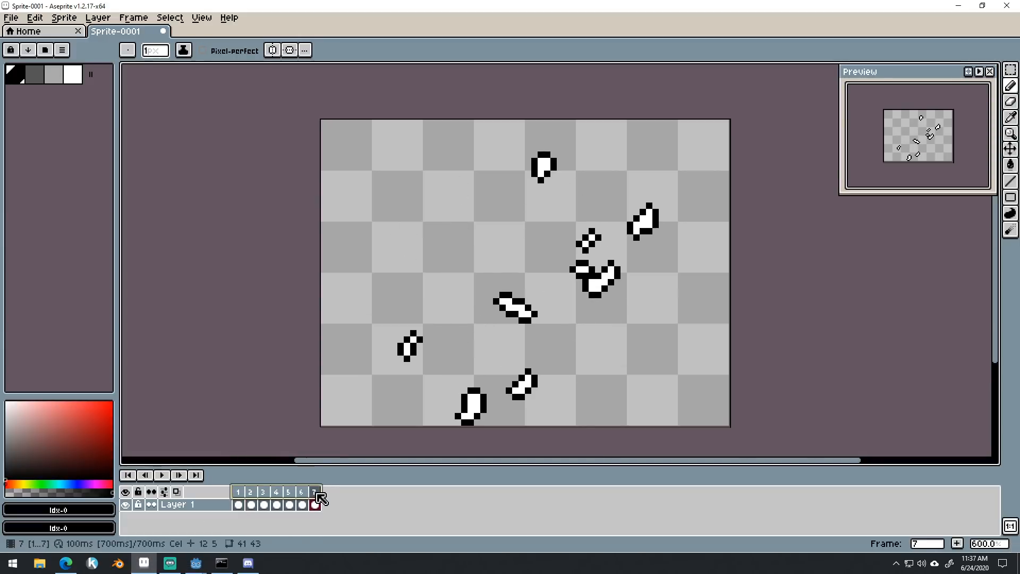
click(958, 9)
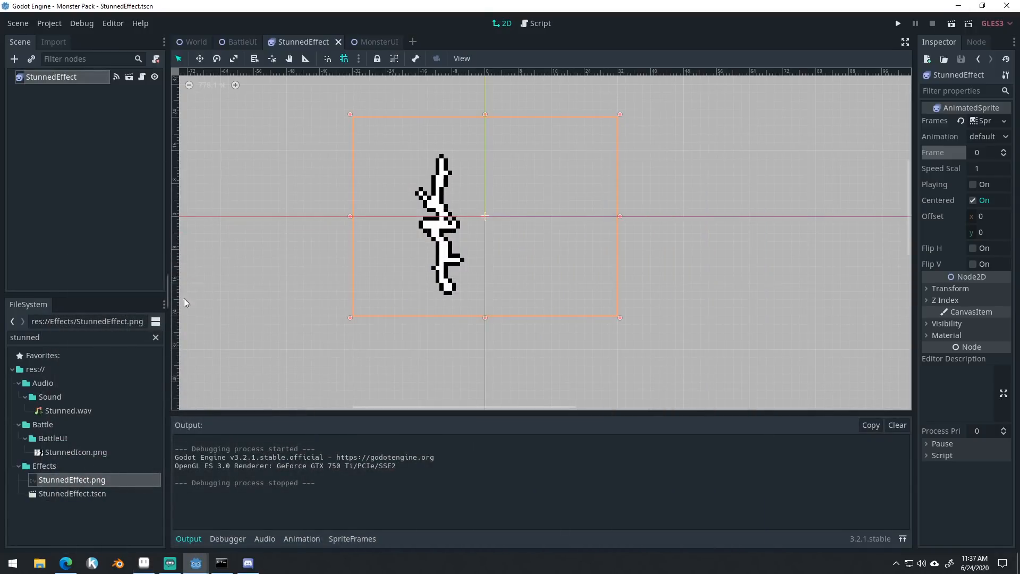
click(52, 80)
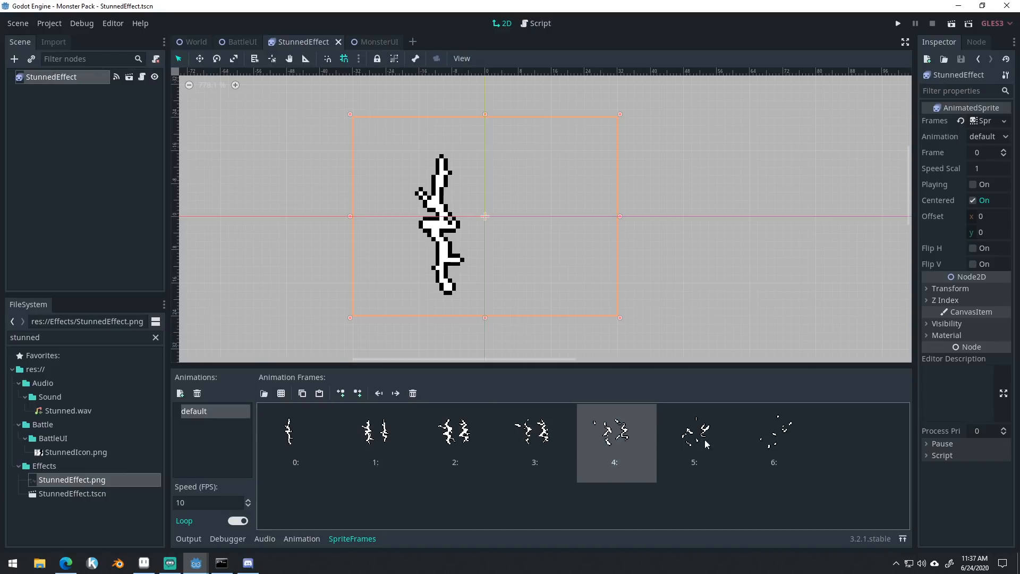
click(103, 142)
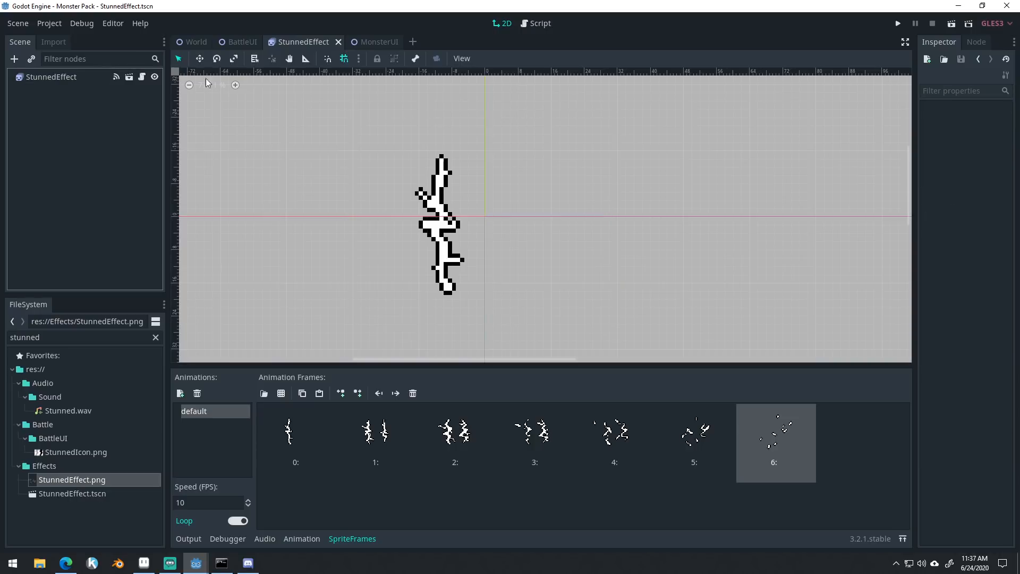
Open the MonsterUI scene's script and examine the StunnedEffect preload constant on line 4.
click(368, 42)
click(142, 76)
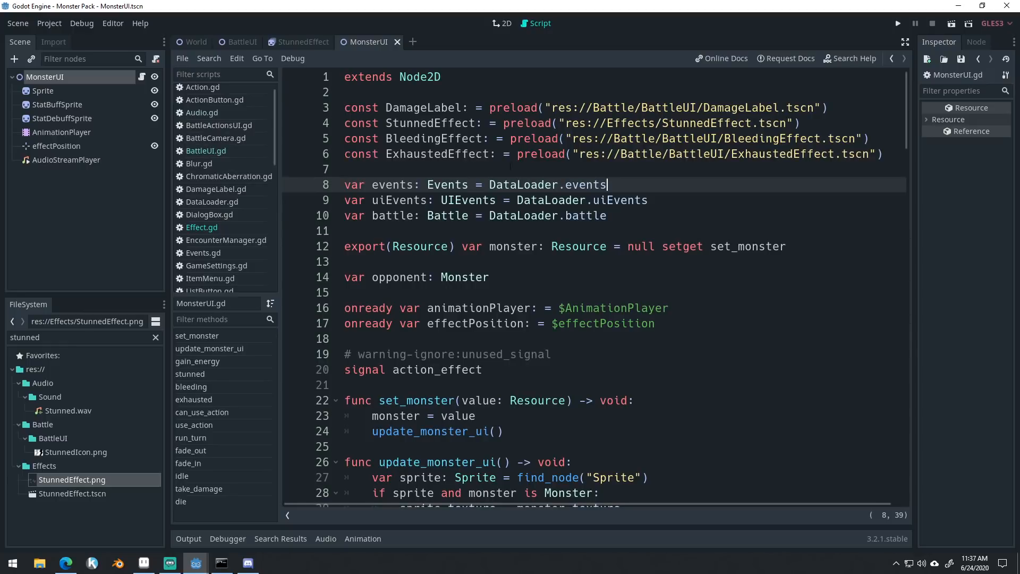
drag(387, 123, 805, 124)
click(691, 185)
Examine how the stunned() function in MonsterUI.gd instances StunnedEffect, adds it to the current scene, positions it, and yields until tree_exiting.
scroll(638, 223, down, 8)
scroll(595, 287, down, 5)
scroll(595, 287, up, 4)
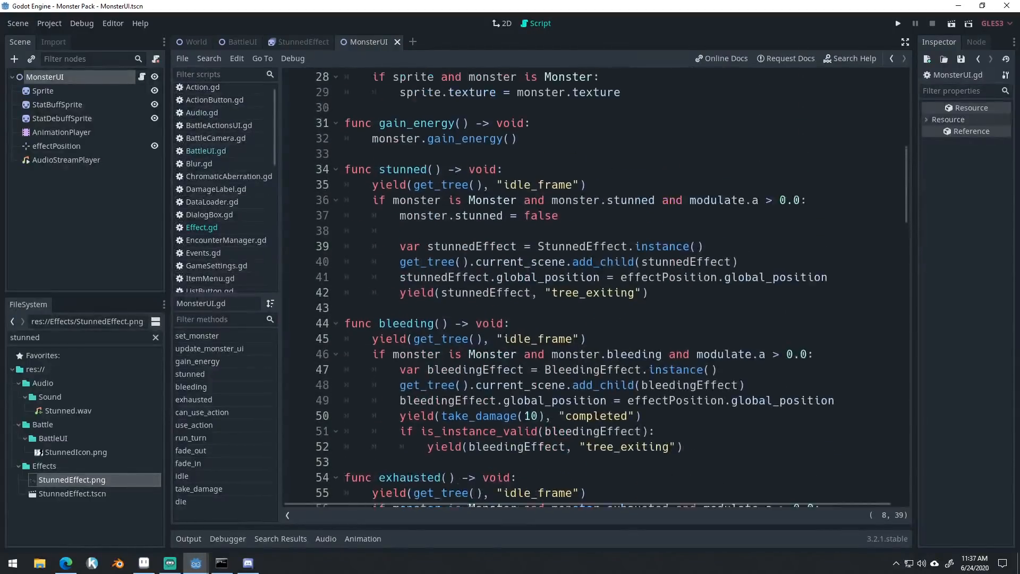
scroll(595, 287, down, 1)
scroll(445, 185, down, 1)
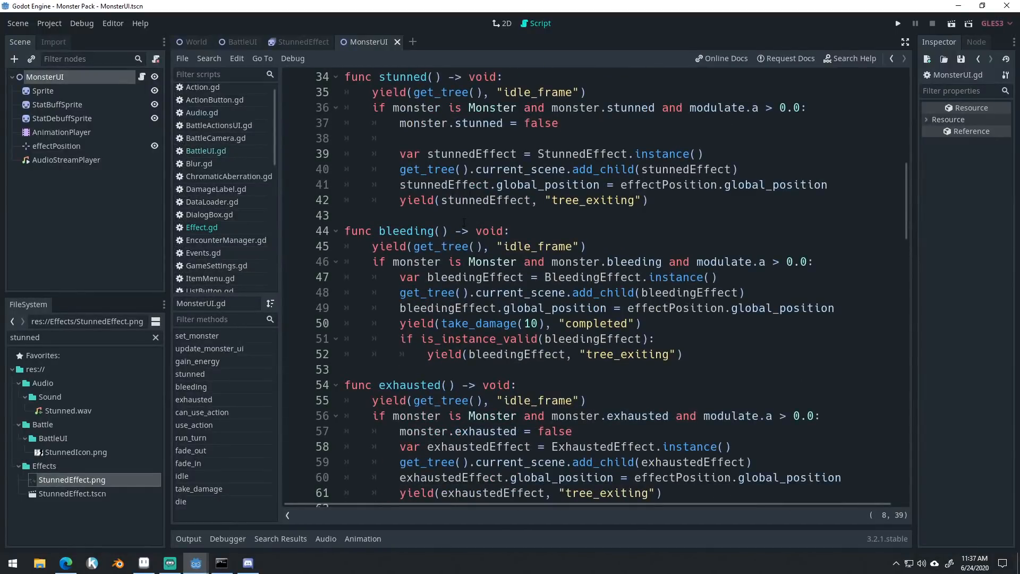
scroll(464, 222, up, 3)
drag(346, 231, 518, 246)
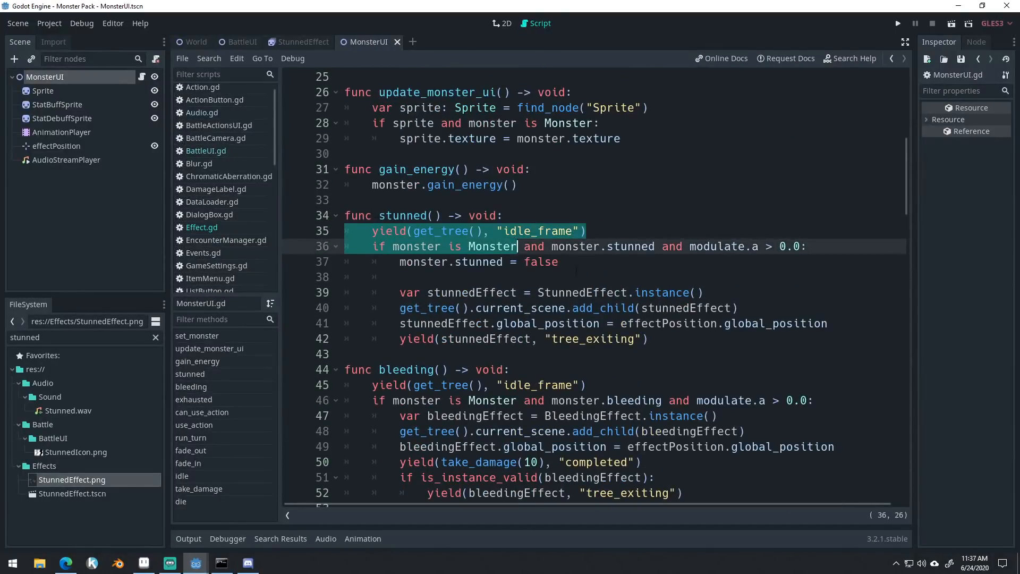
drag(715, 292, 400, 323)
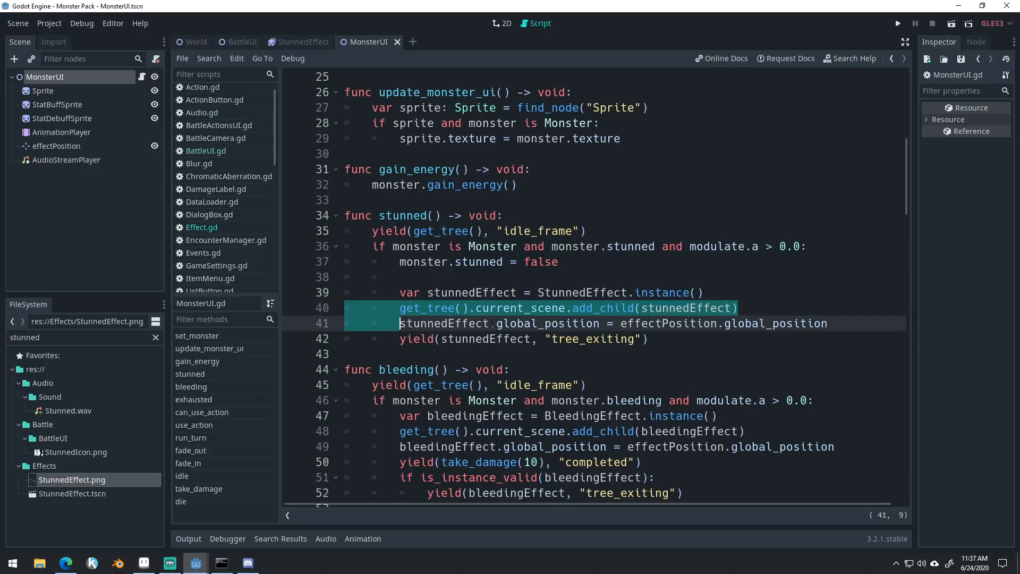
click(490, 325)
drag(654, 341, 399, 340)
click(476, 309)
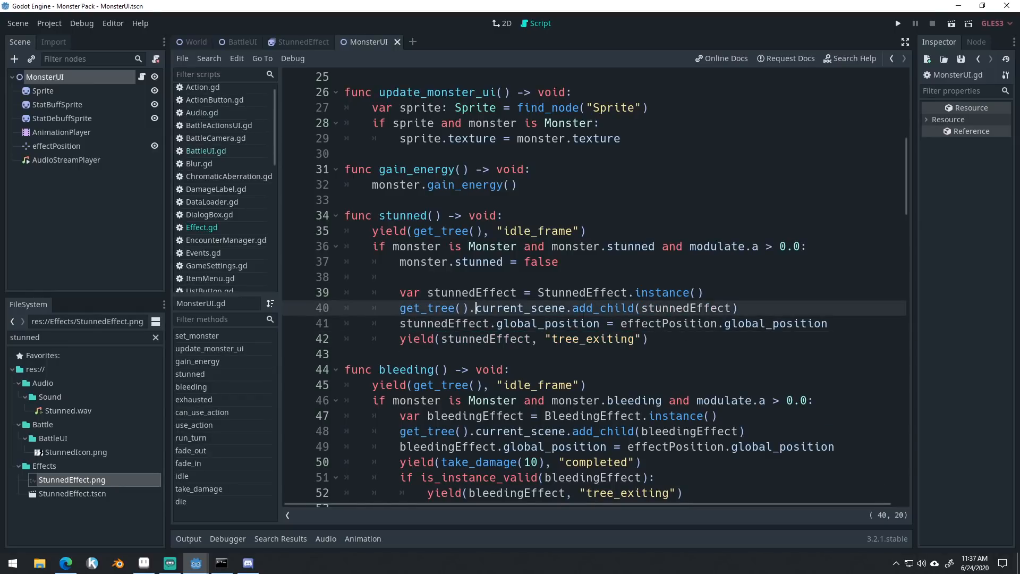
click(668, 342)
drag(668, 341, 407, 291)
click(621, 268)
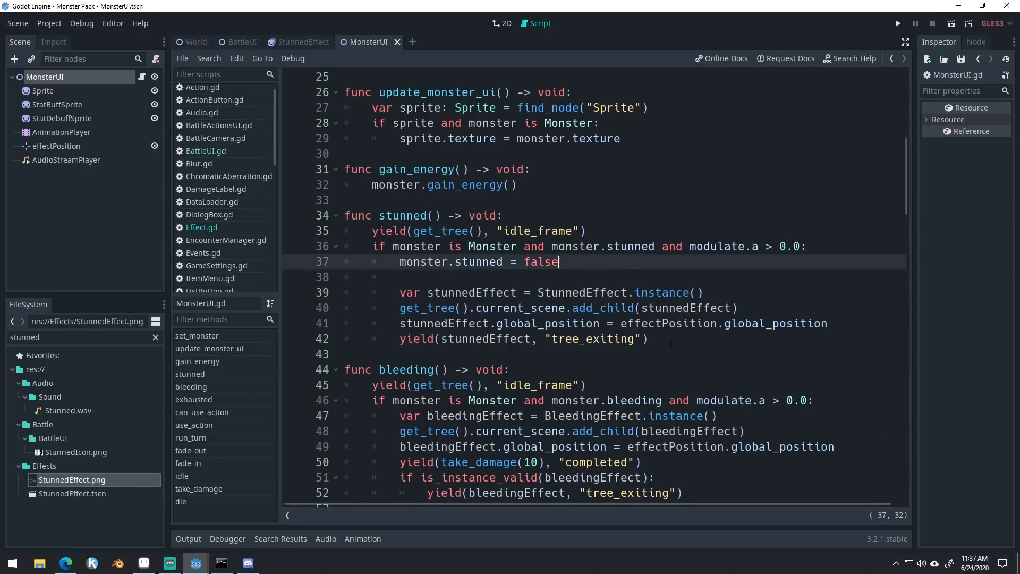
drag(659, 340, 400, 292)
click(633, 202)
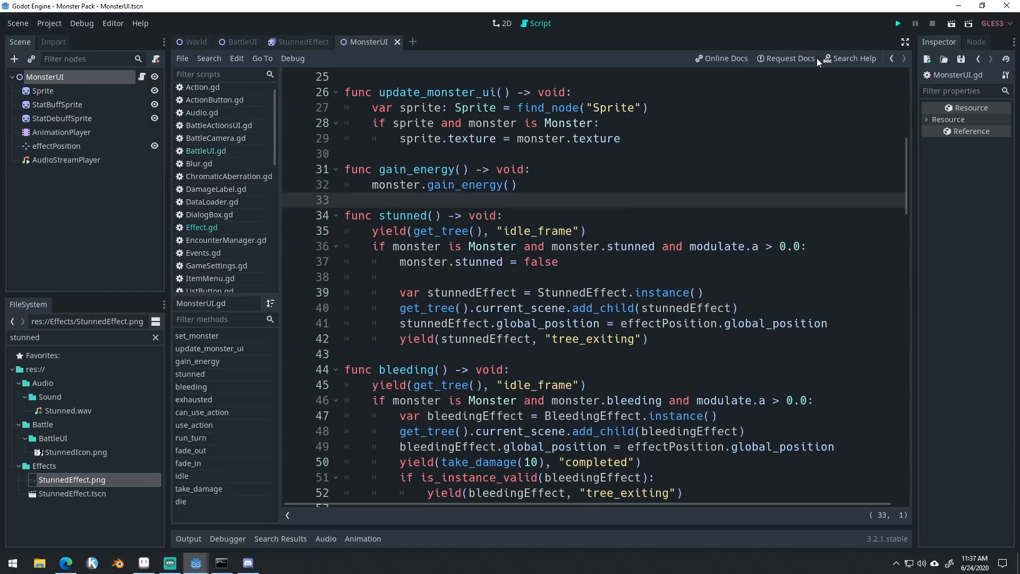
Run the project to test the stun effect in a battle, close the game, and save the MonsterUI scene.
key(F5)
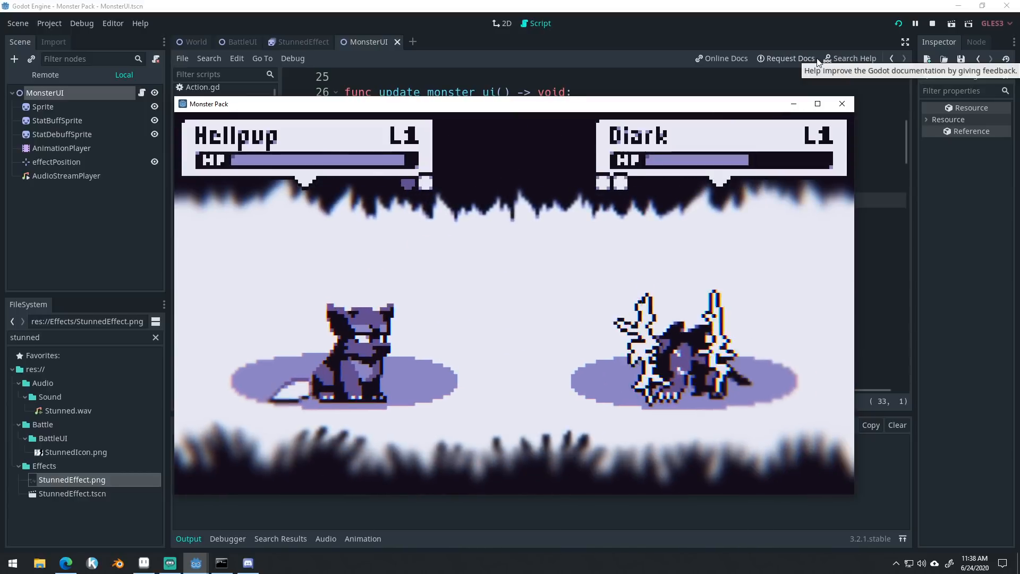
click(842, 105)
click(651, 153)
key(ctrl+s)
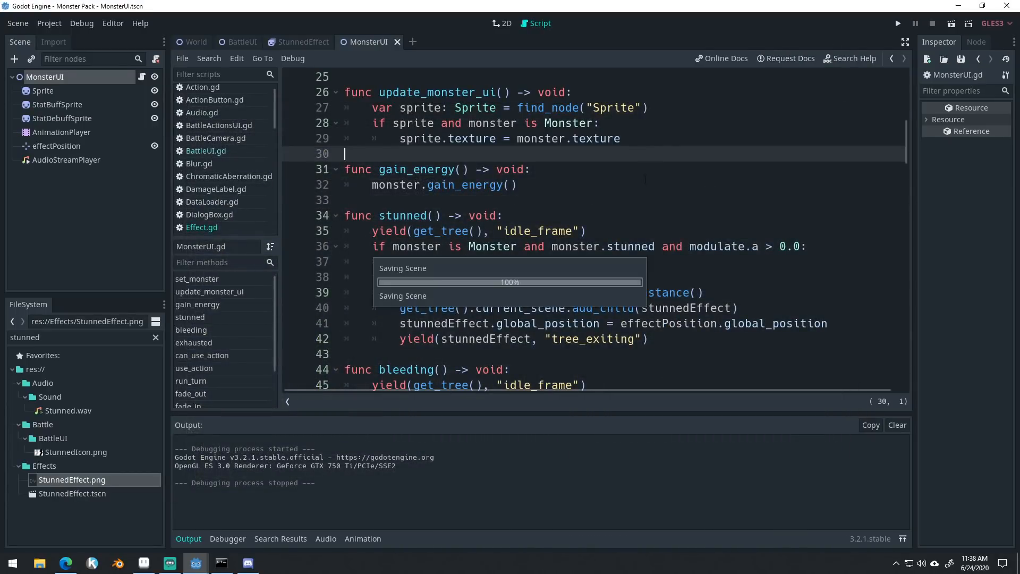